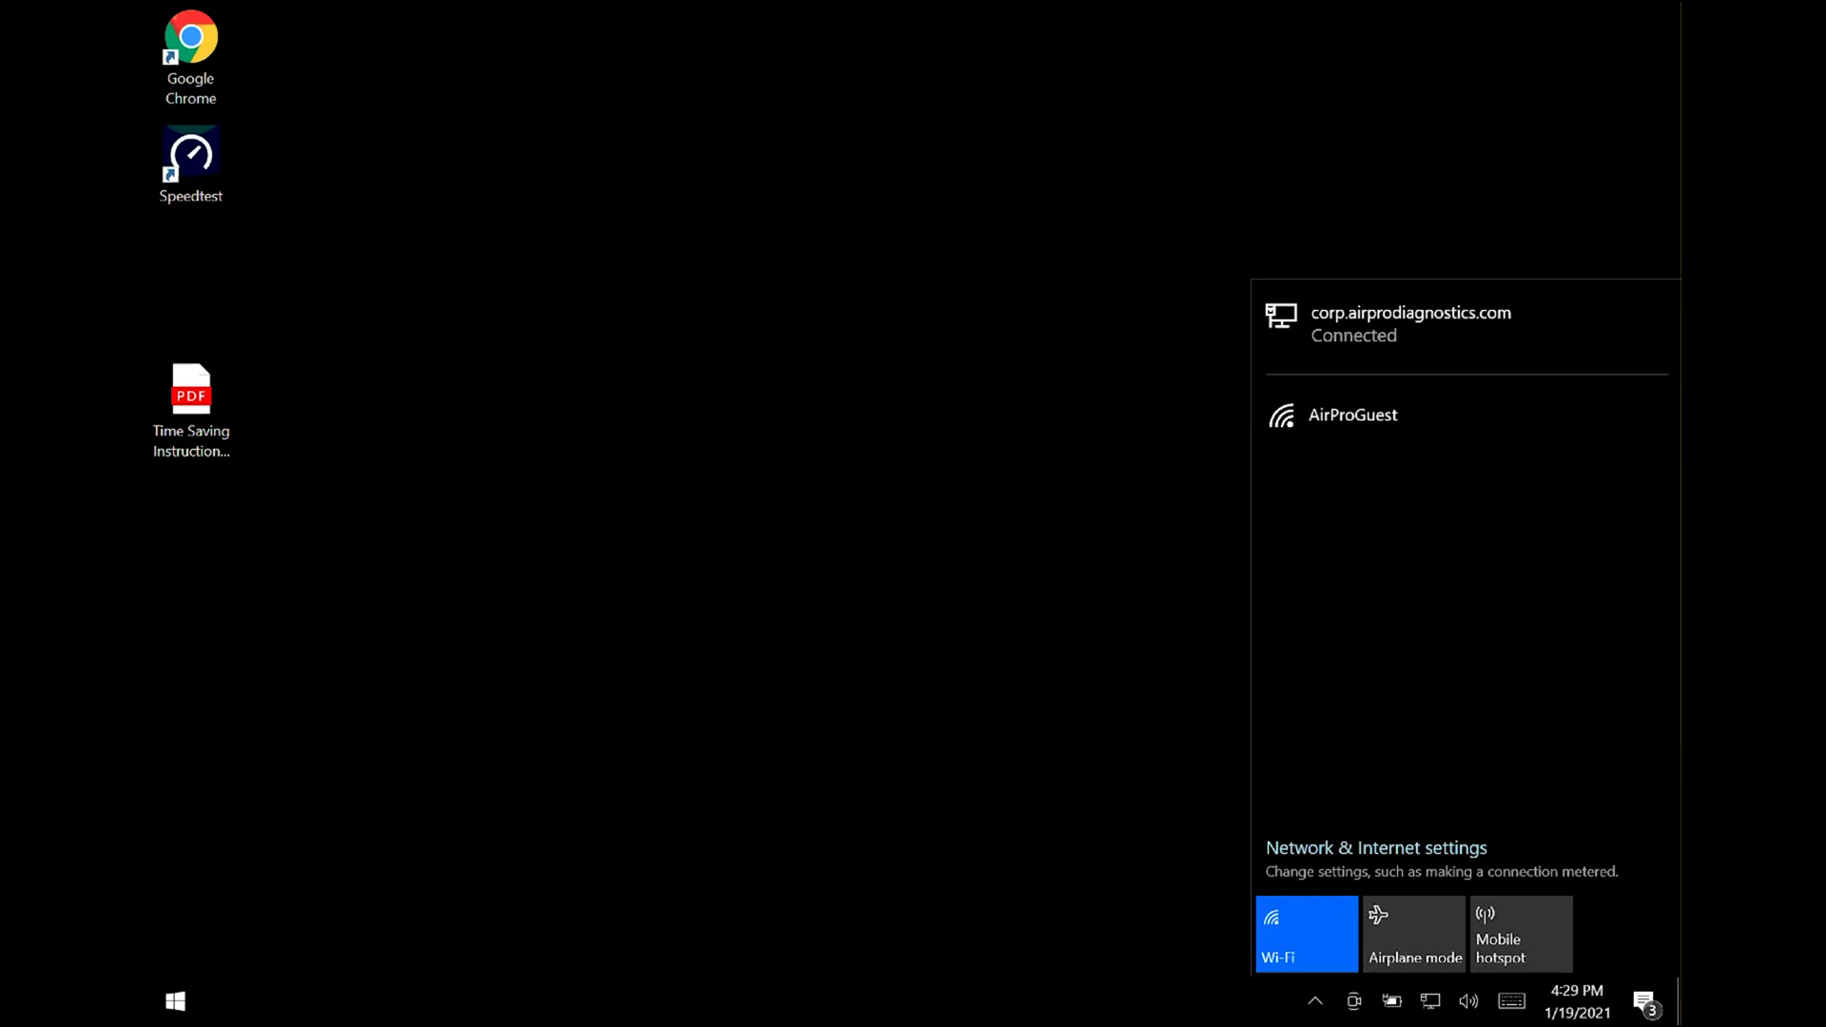
# - Join the open AirProGuest Wi-Fi network from the taskbar network flyout
pyautogui.click(1358, 441)
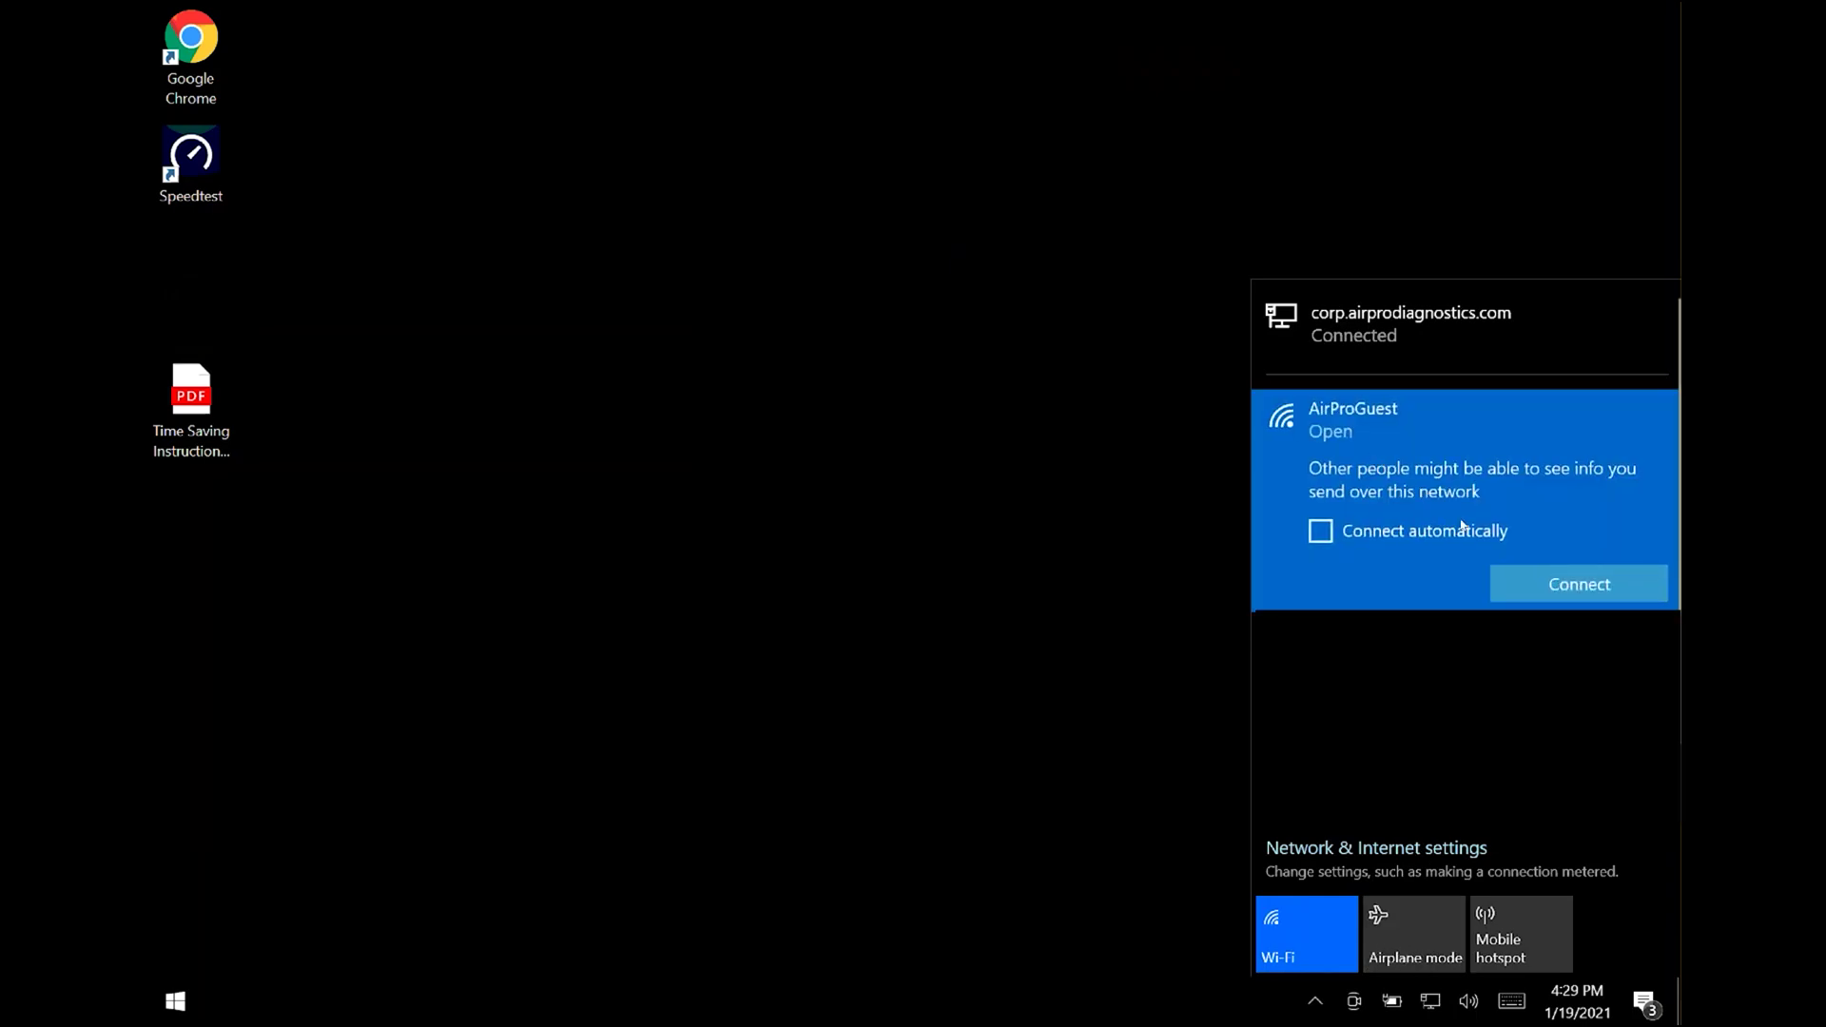
pyautogui.click(1535, 587)
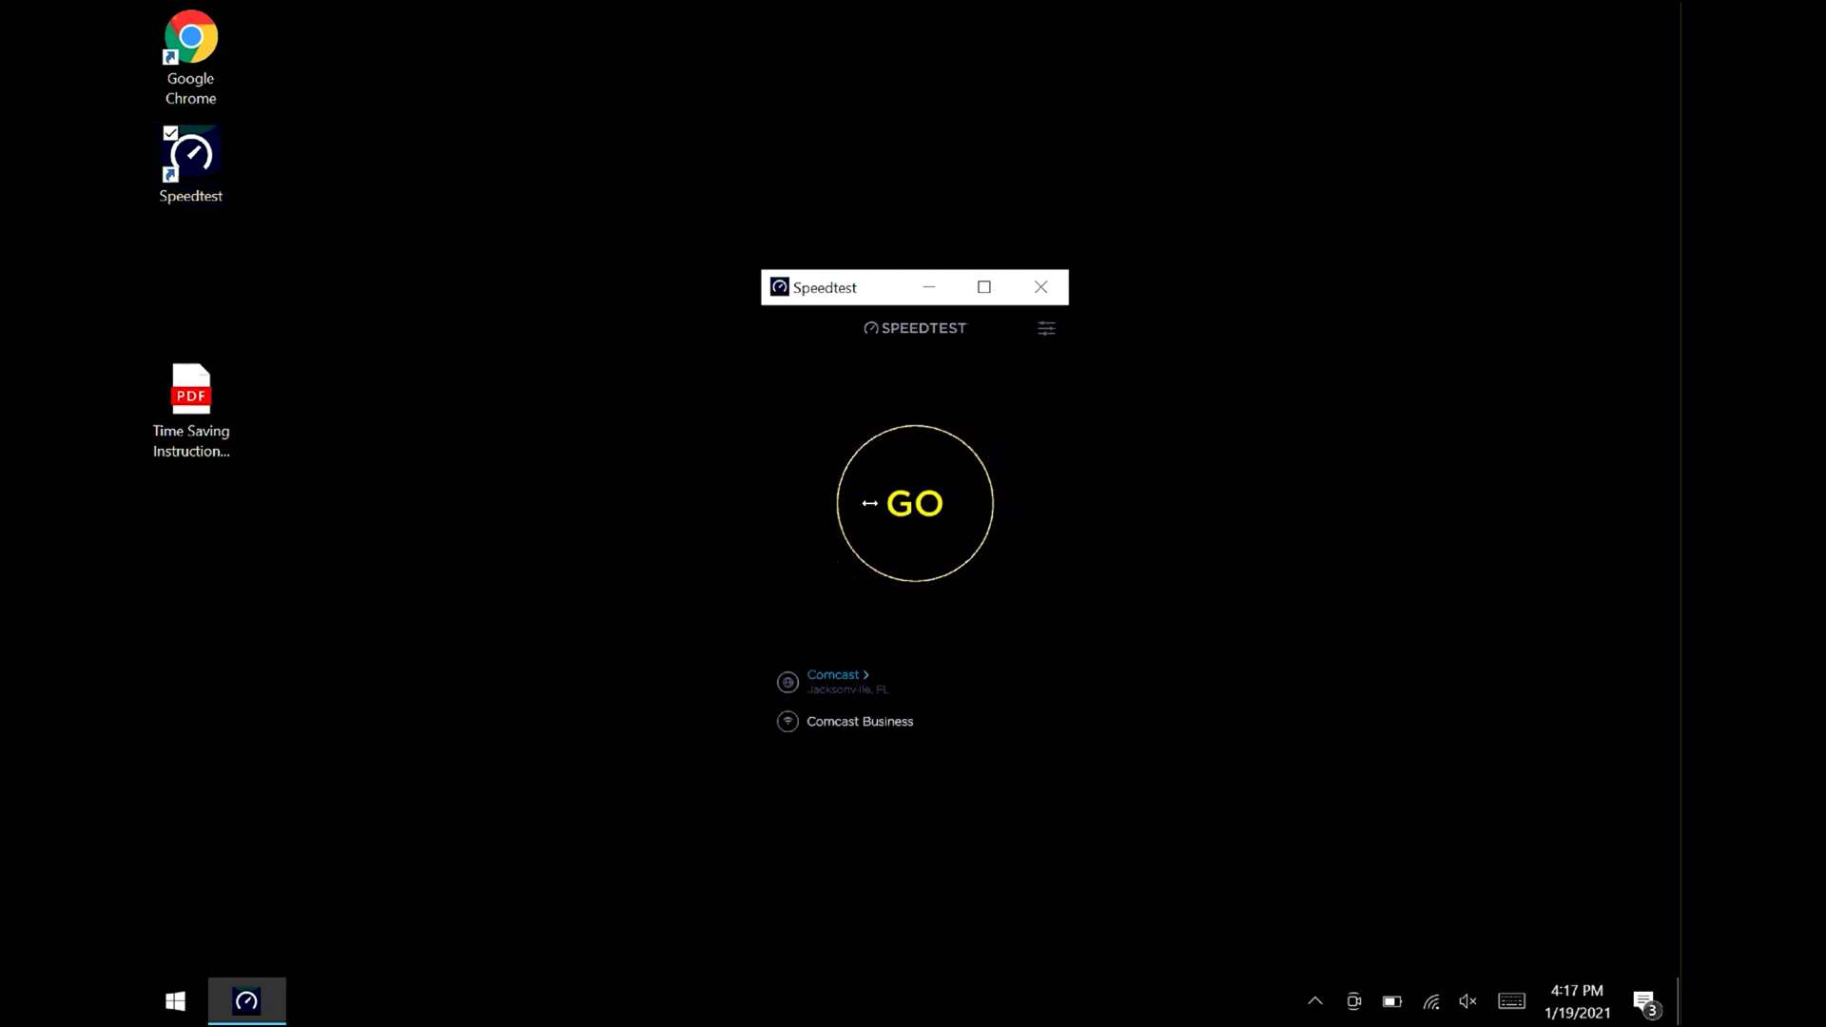
# - Start a Speedtest run against the Comcast server in Jacksonville, FL
pyautogui.click(903, 512)
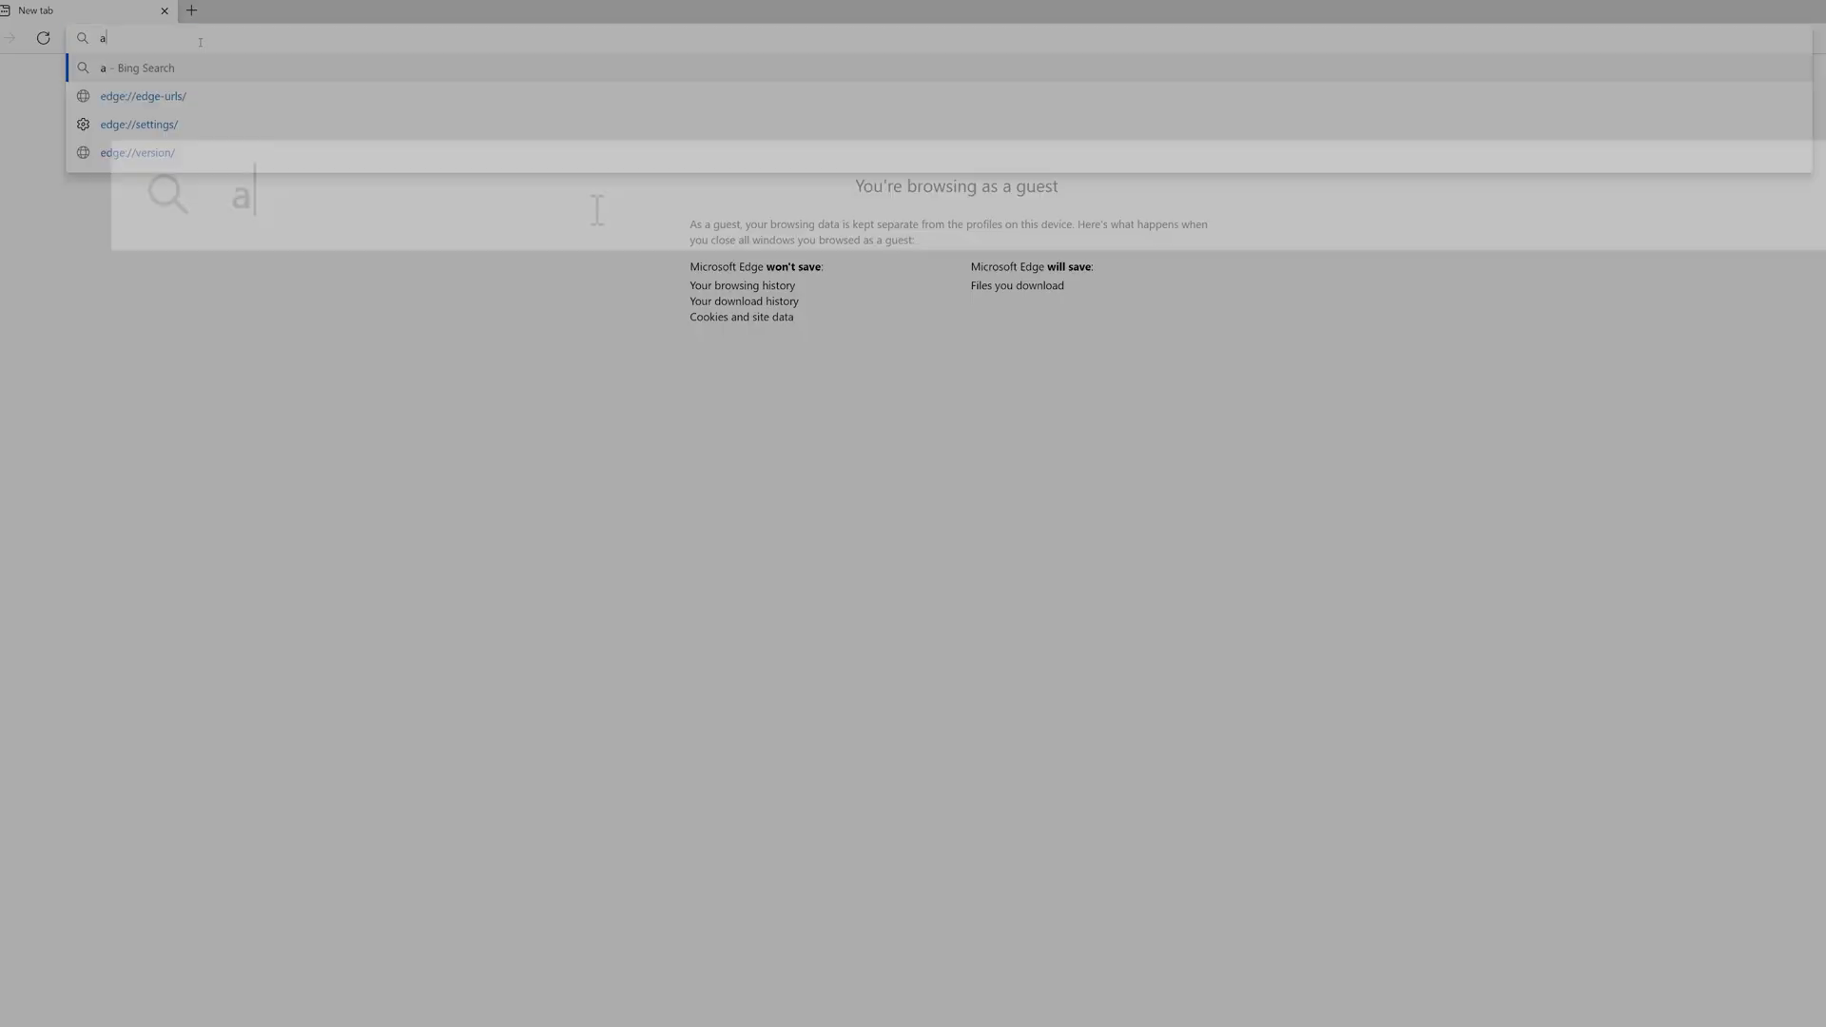
# - Open app.airprodiag.com and log in to Orion with the account e-mail and password
pyautogui.write('app')
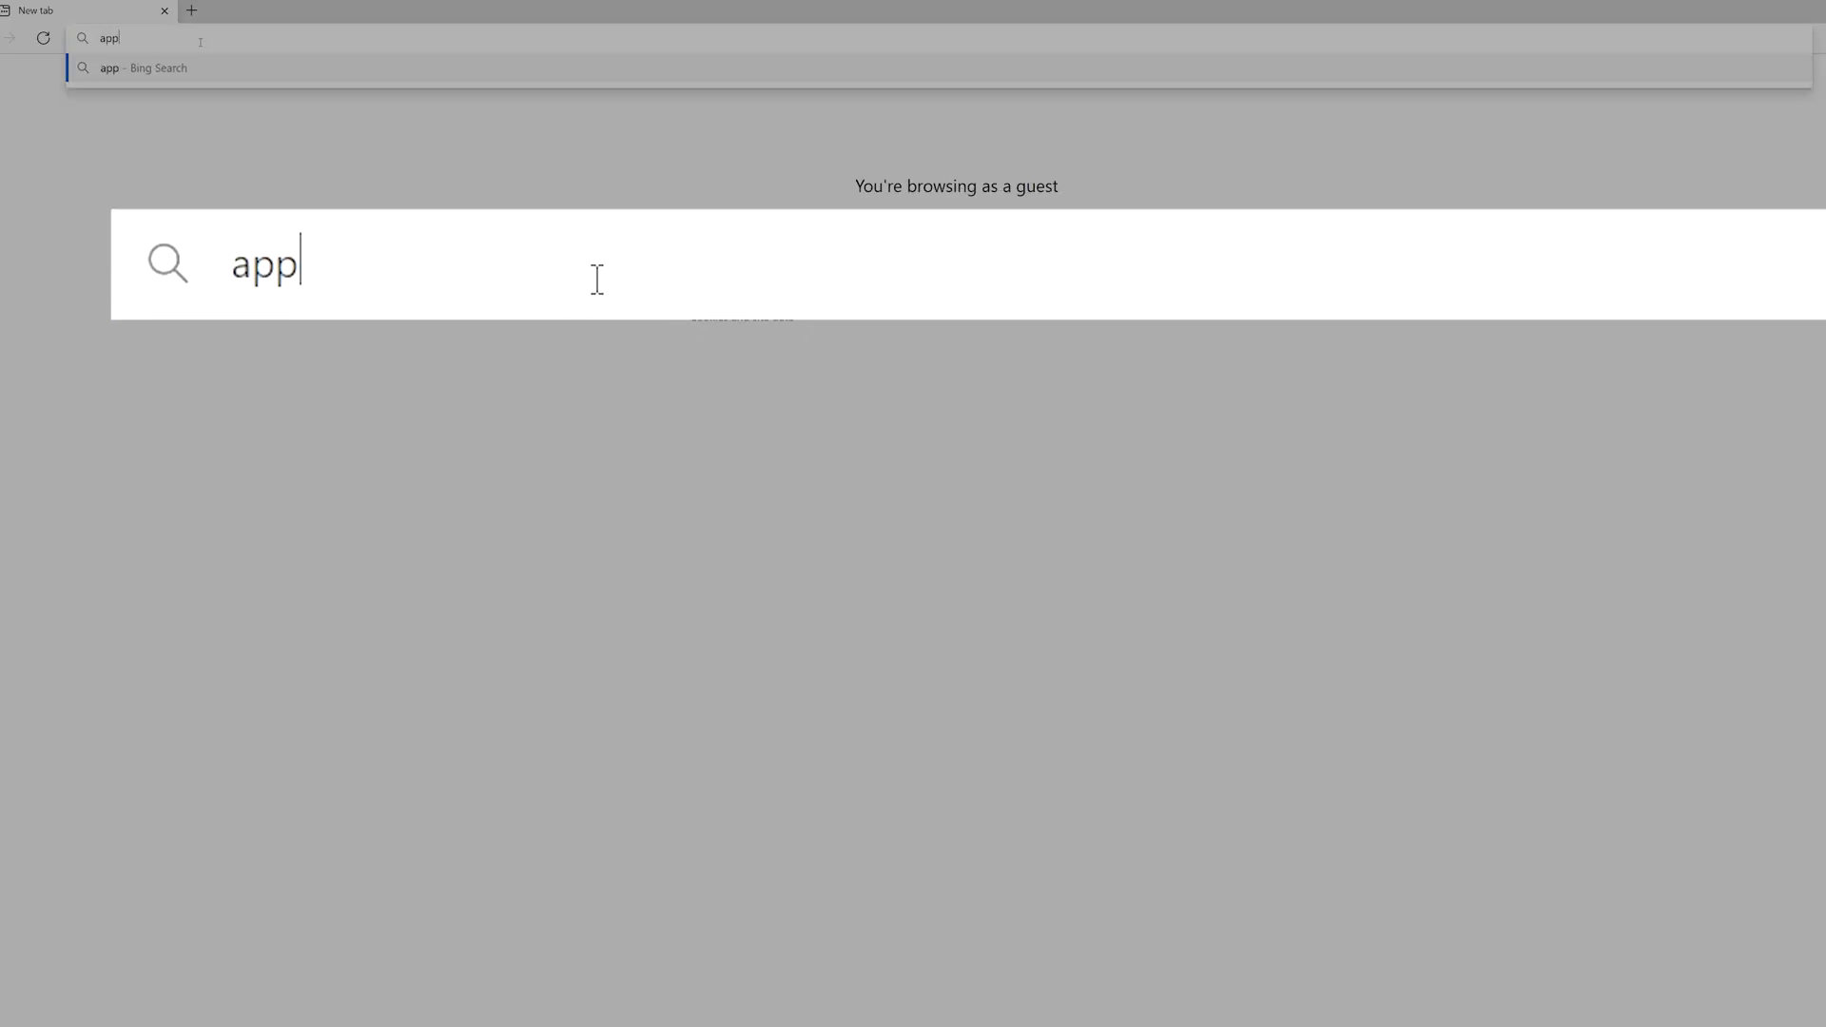
pyautogui.write('.airprodiag.c')
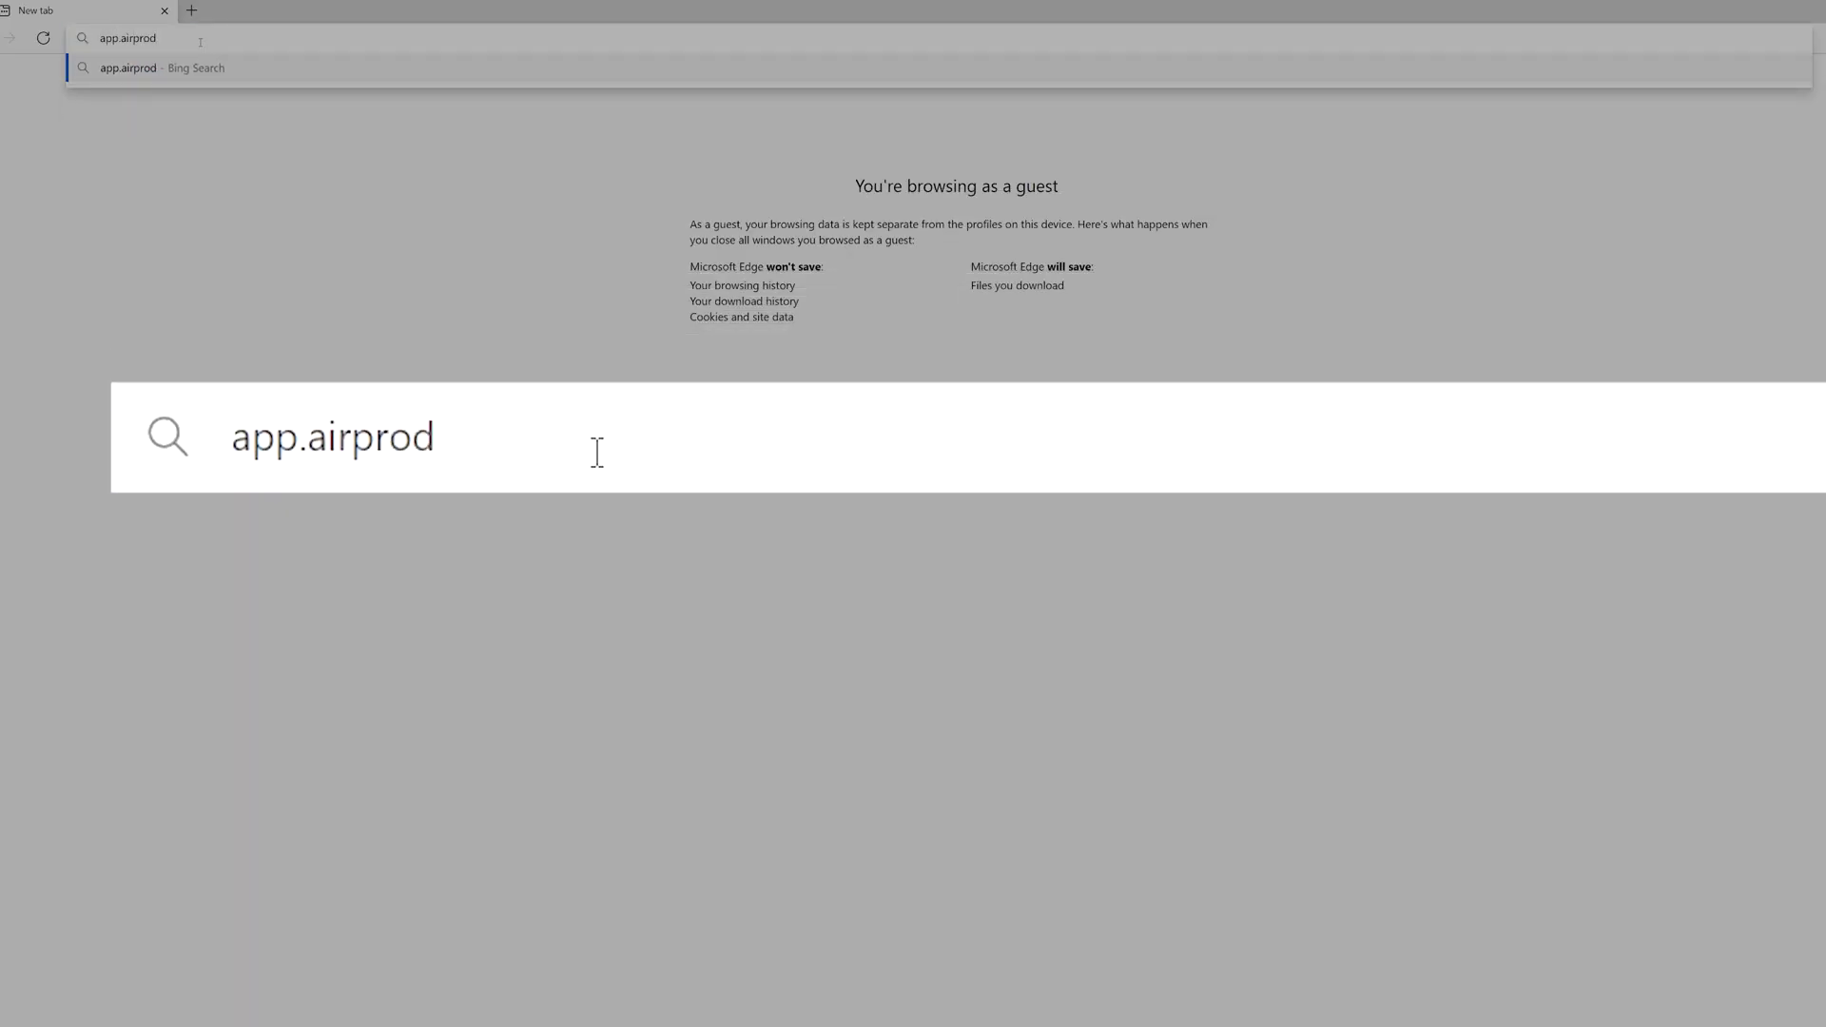
pyautogui.write('om')
pyautogui.press('Return')
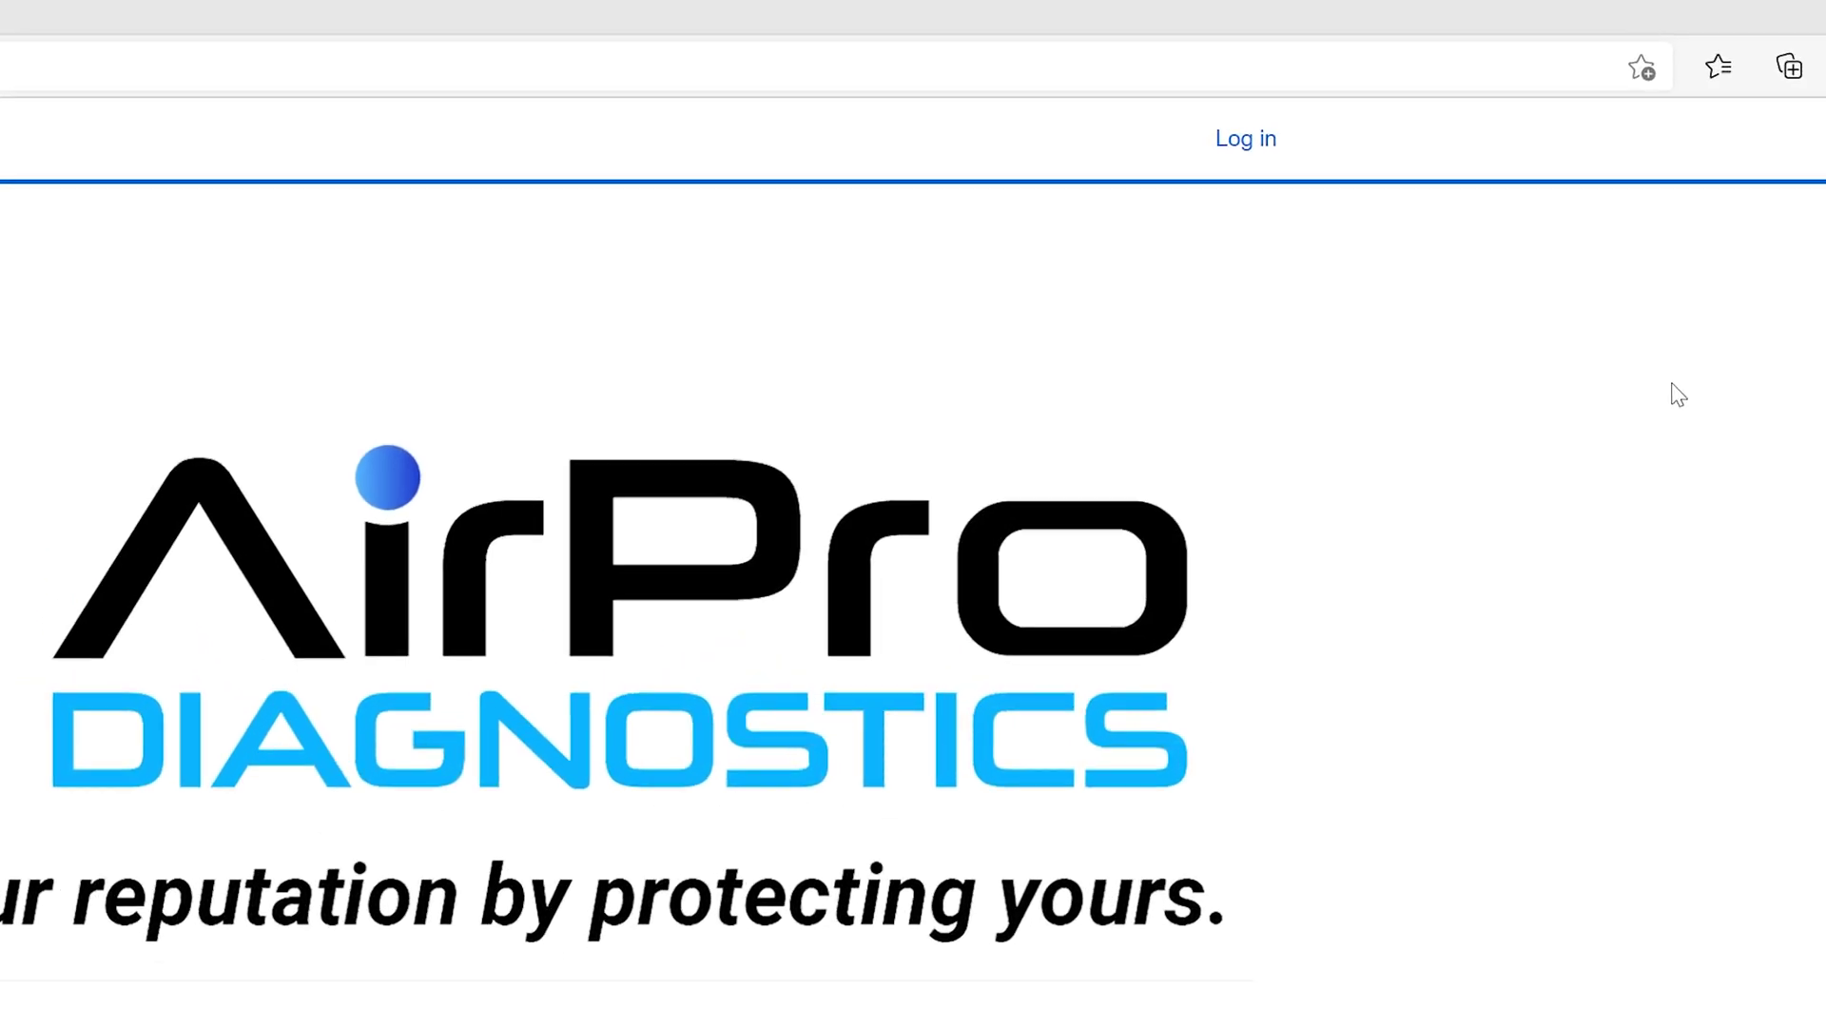
pyautogui.click(1246, 138)
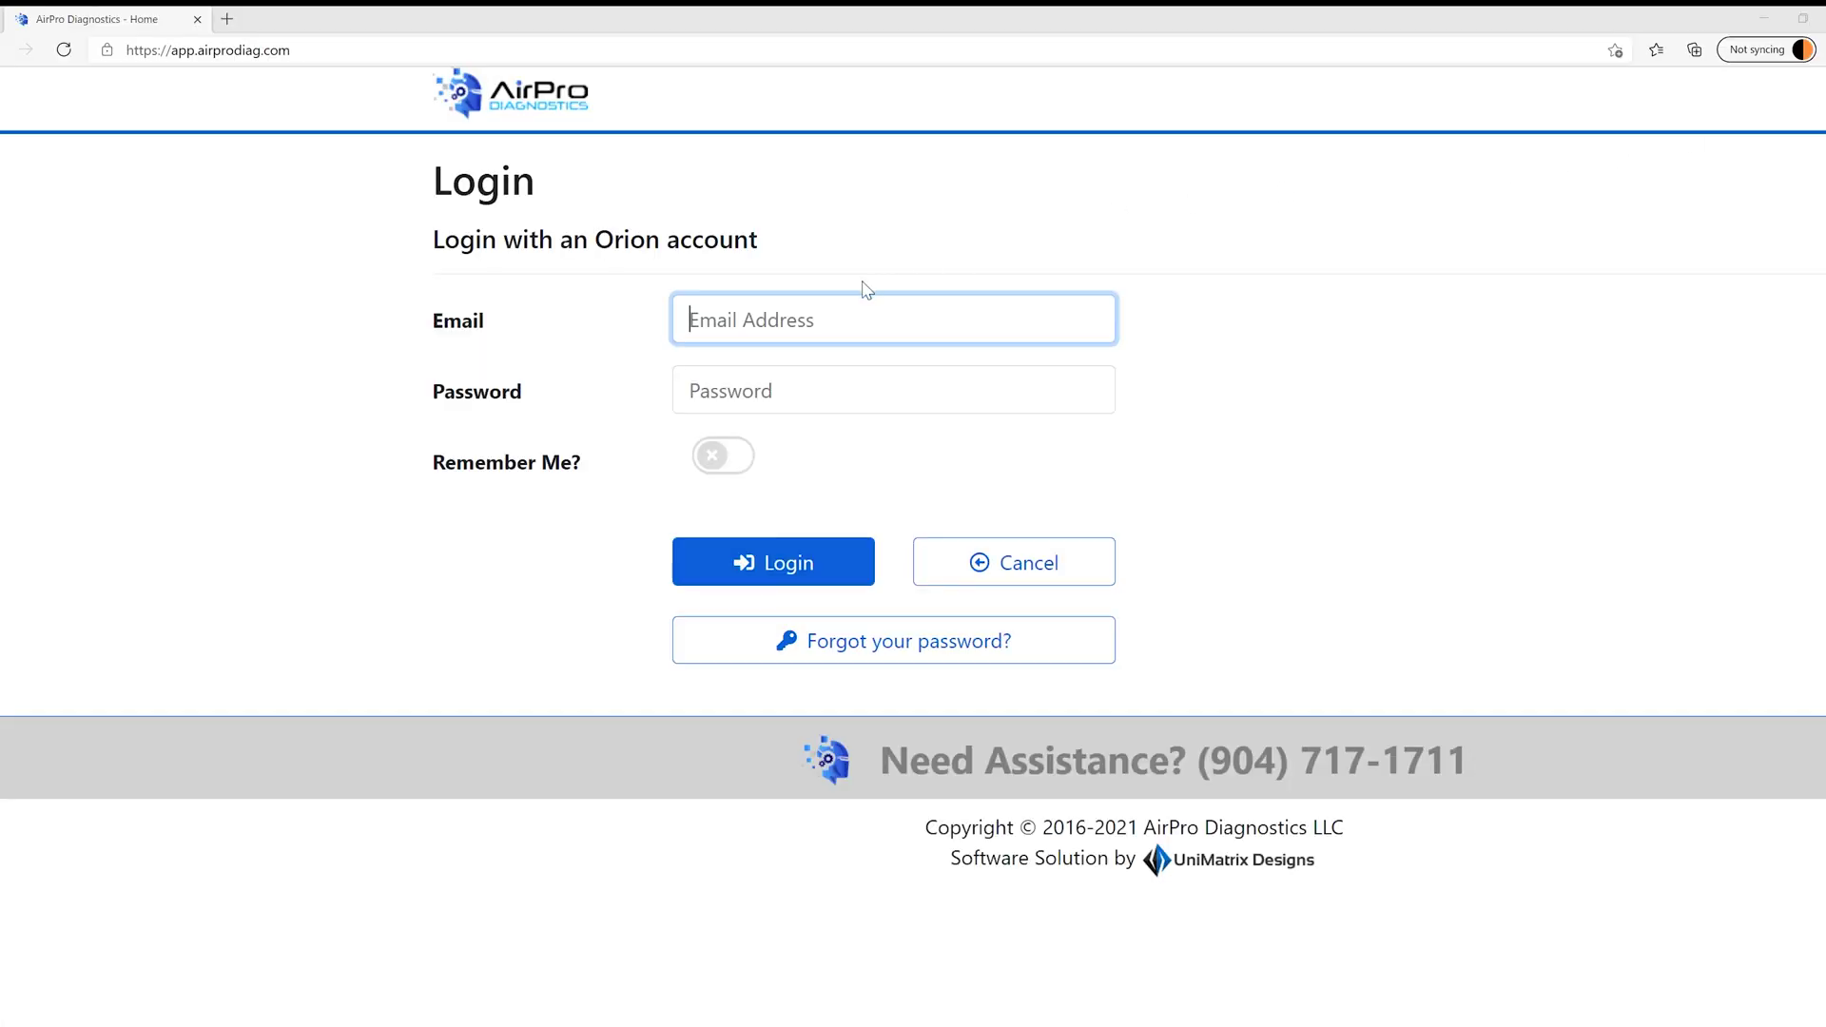
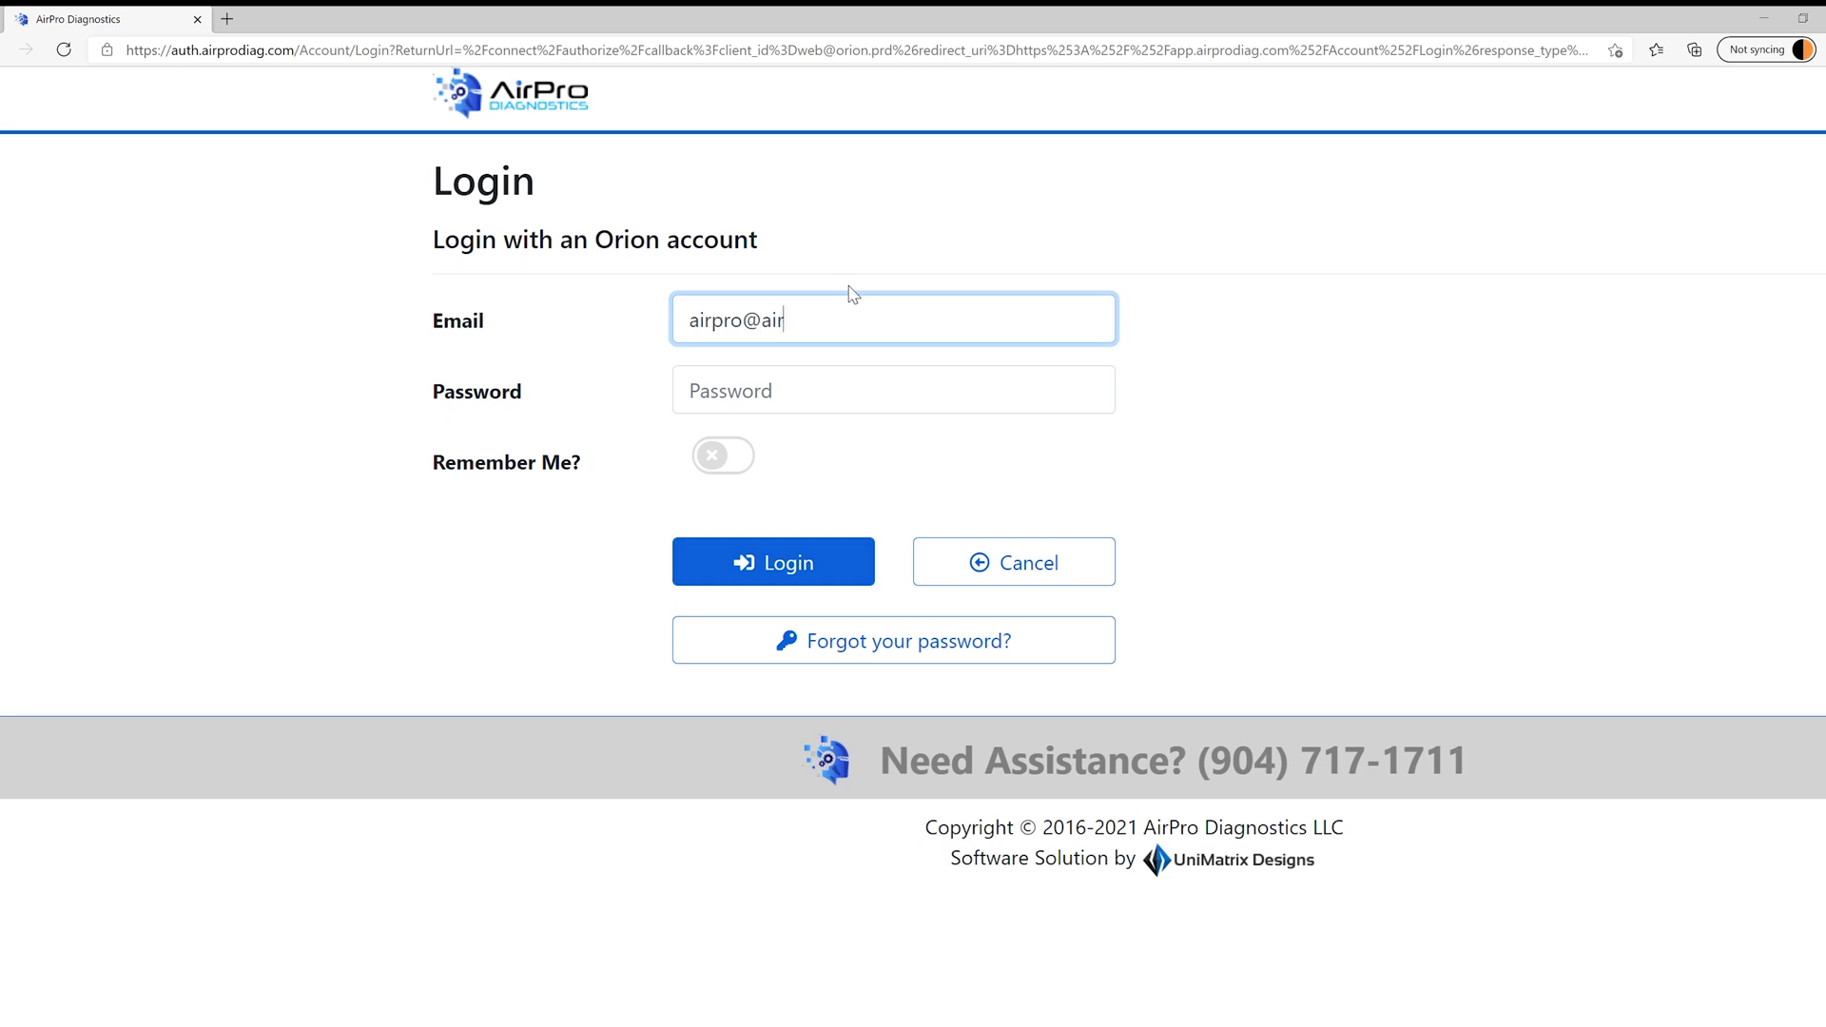
pyautogui.press('Tab')
pyautogui.write('•••••••')
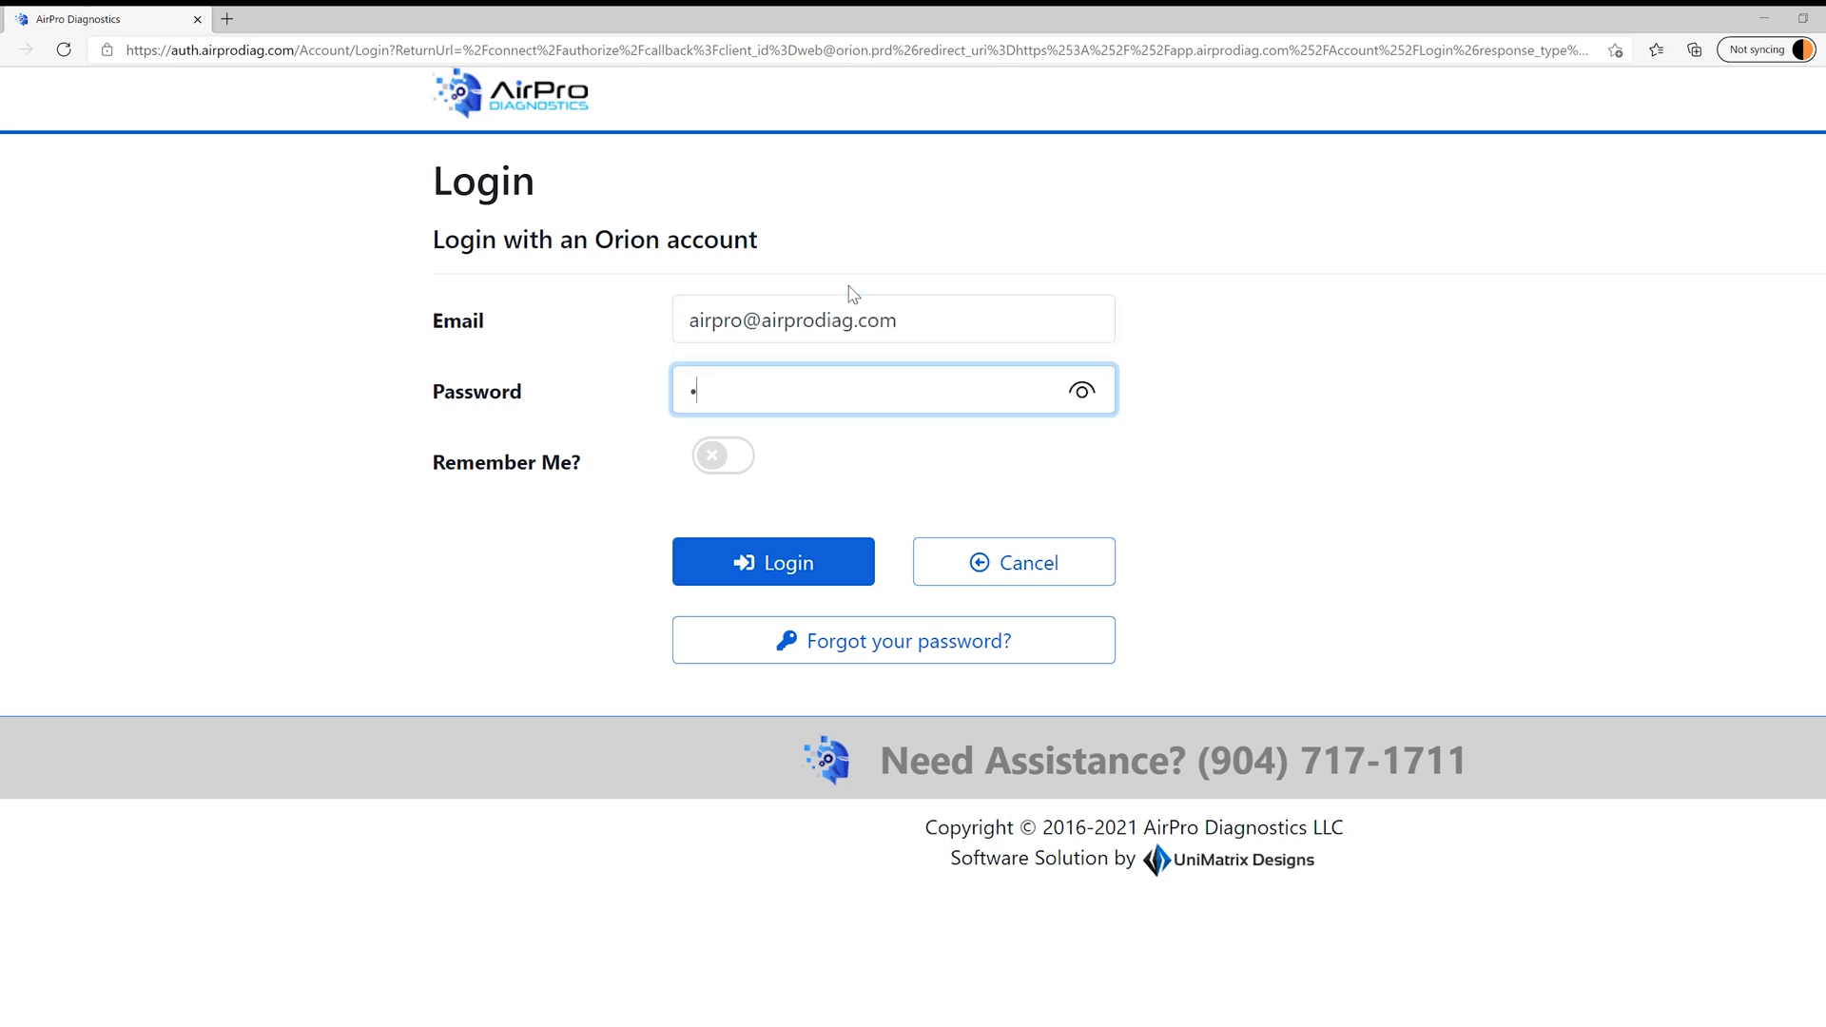
pyautogui.write('•••')
pyautogui.click(797, 570)
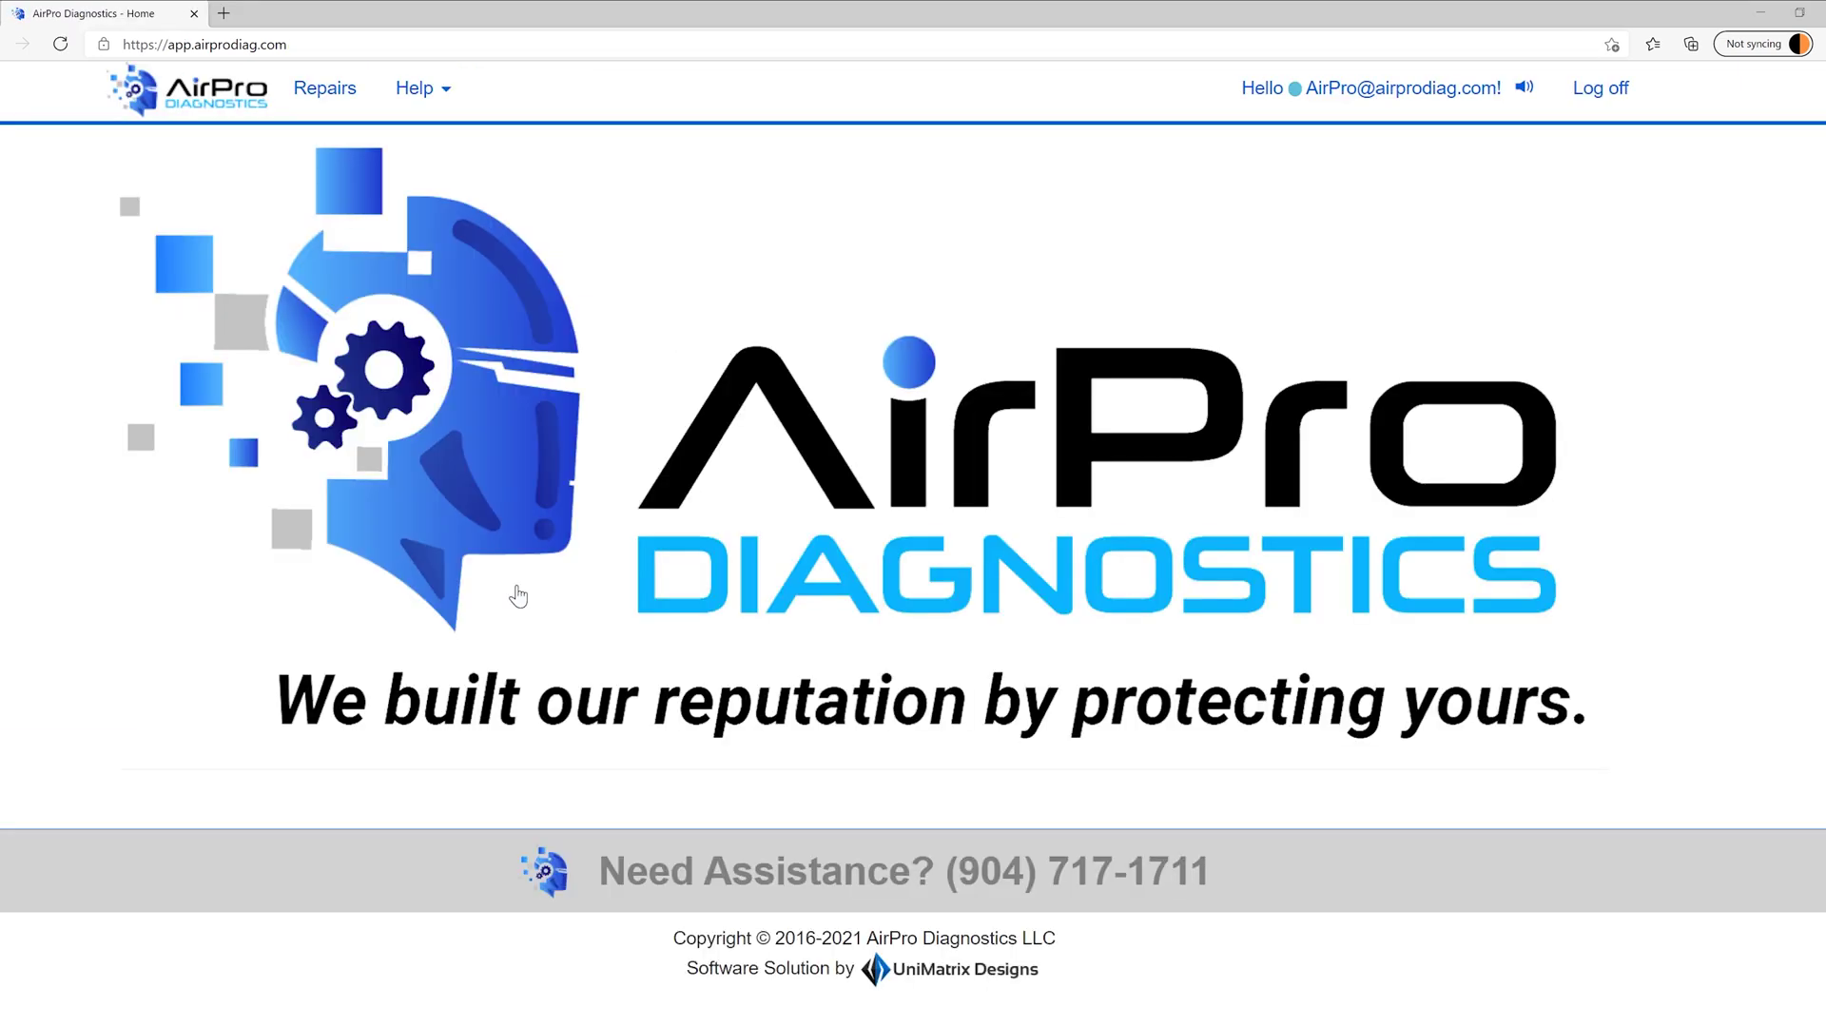
# - Go to the Repairs dashboard and begin a new repair with Add Repair
pyautogui.click(322, 95)
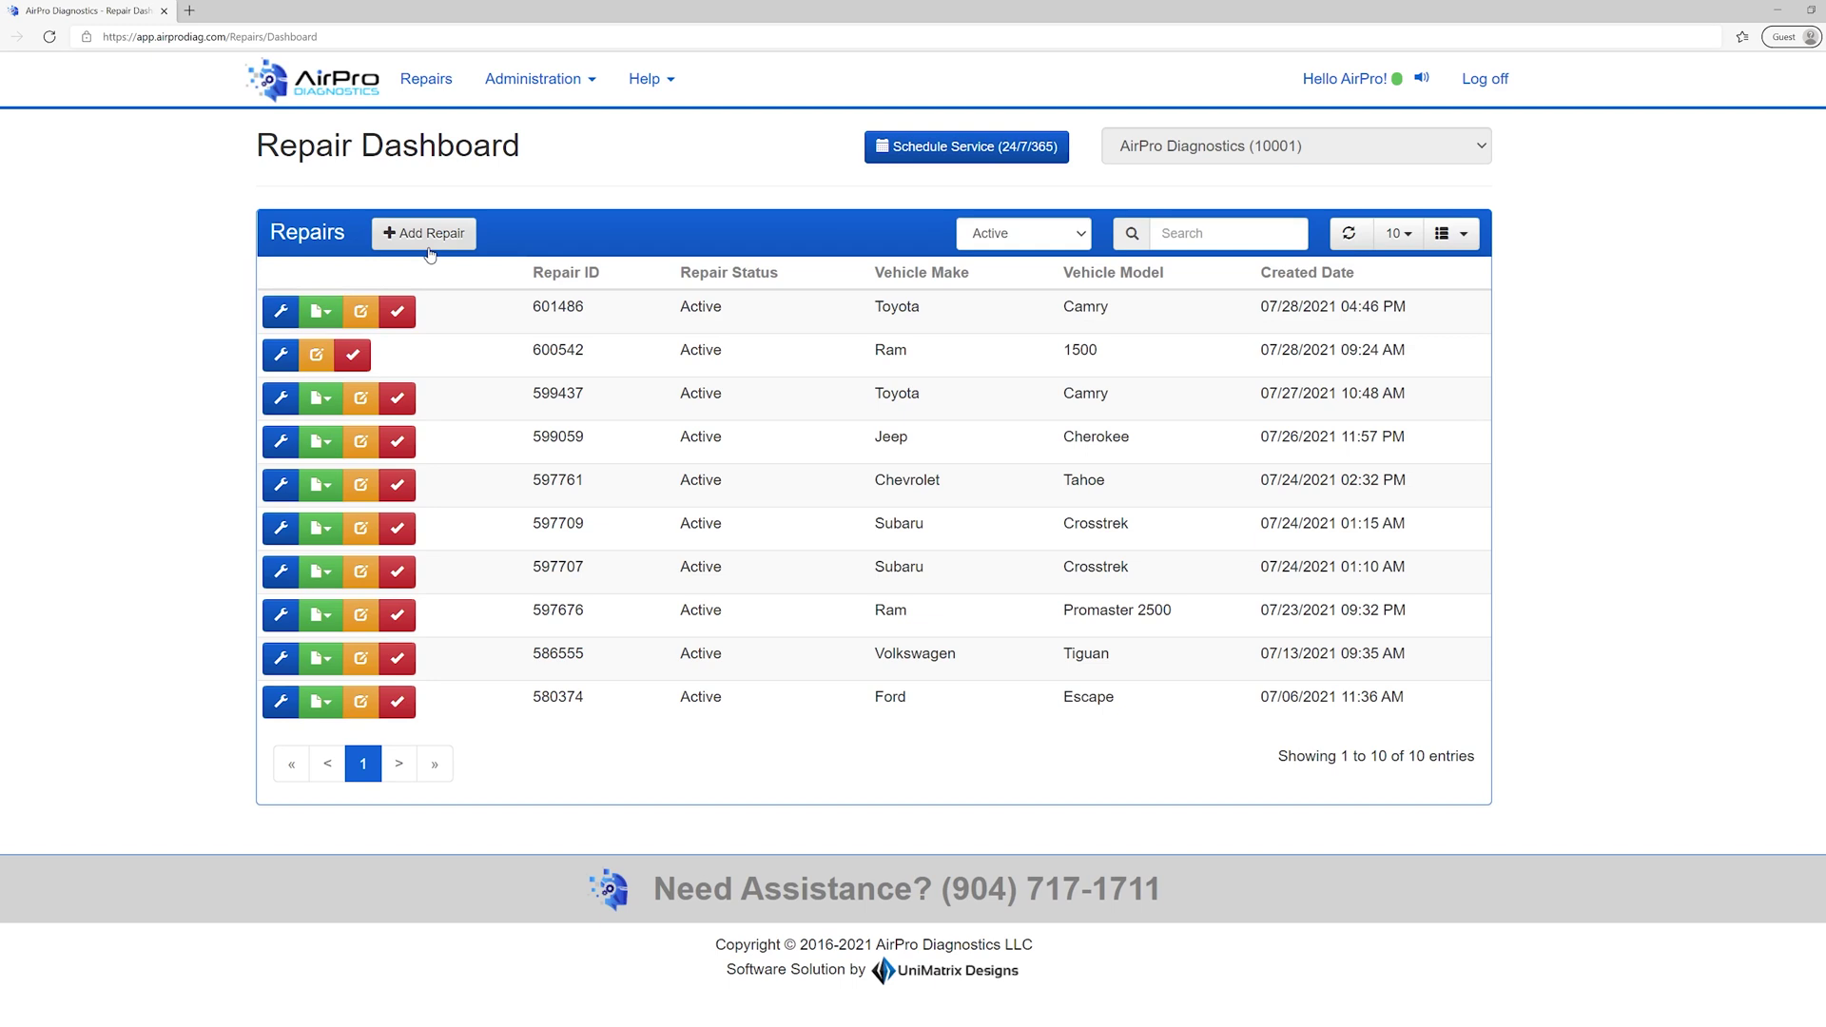
pyautogui.click(429, 245)
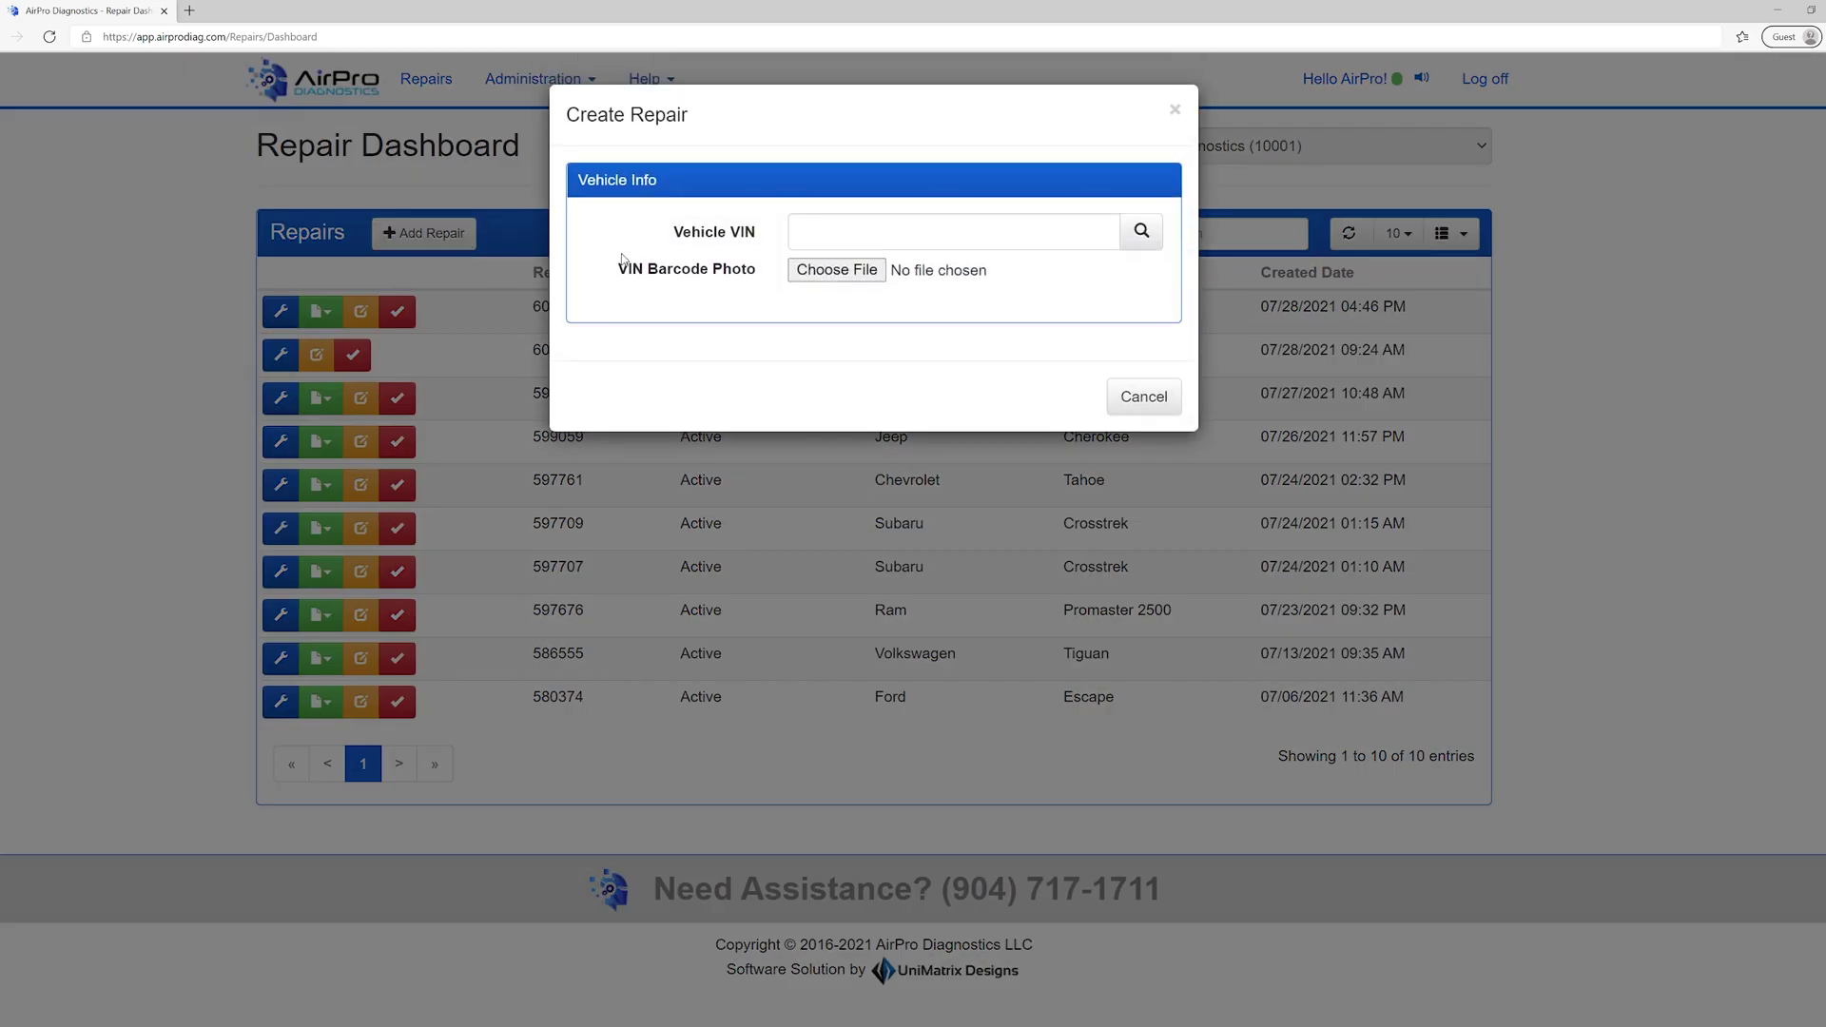
# - Paste the VIN, which decodes to a 2012 Mercedes-Benz E-Class, and enter Shop RO Number 123
pyautogui.click(791, 232)
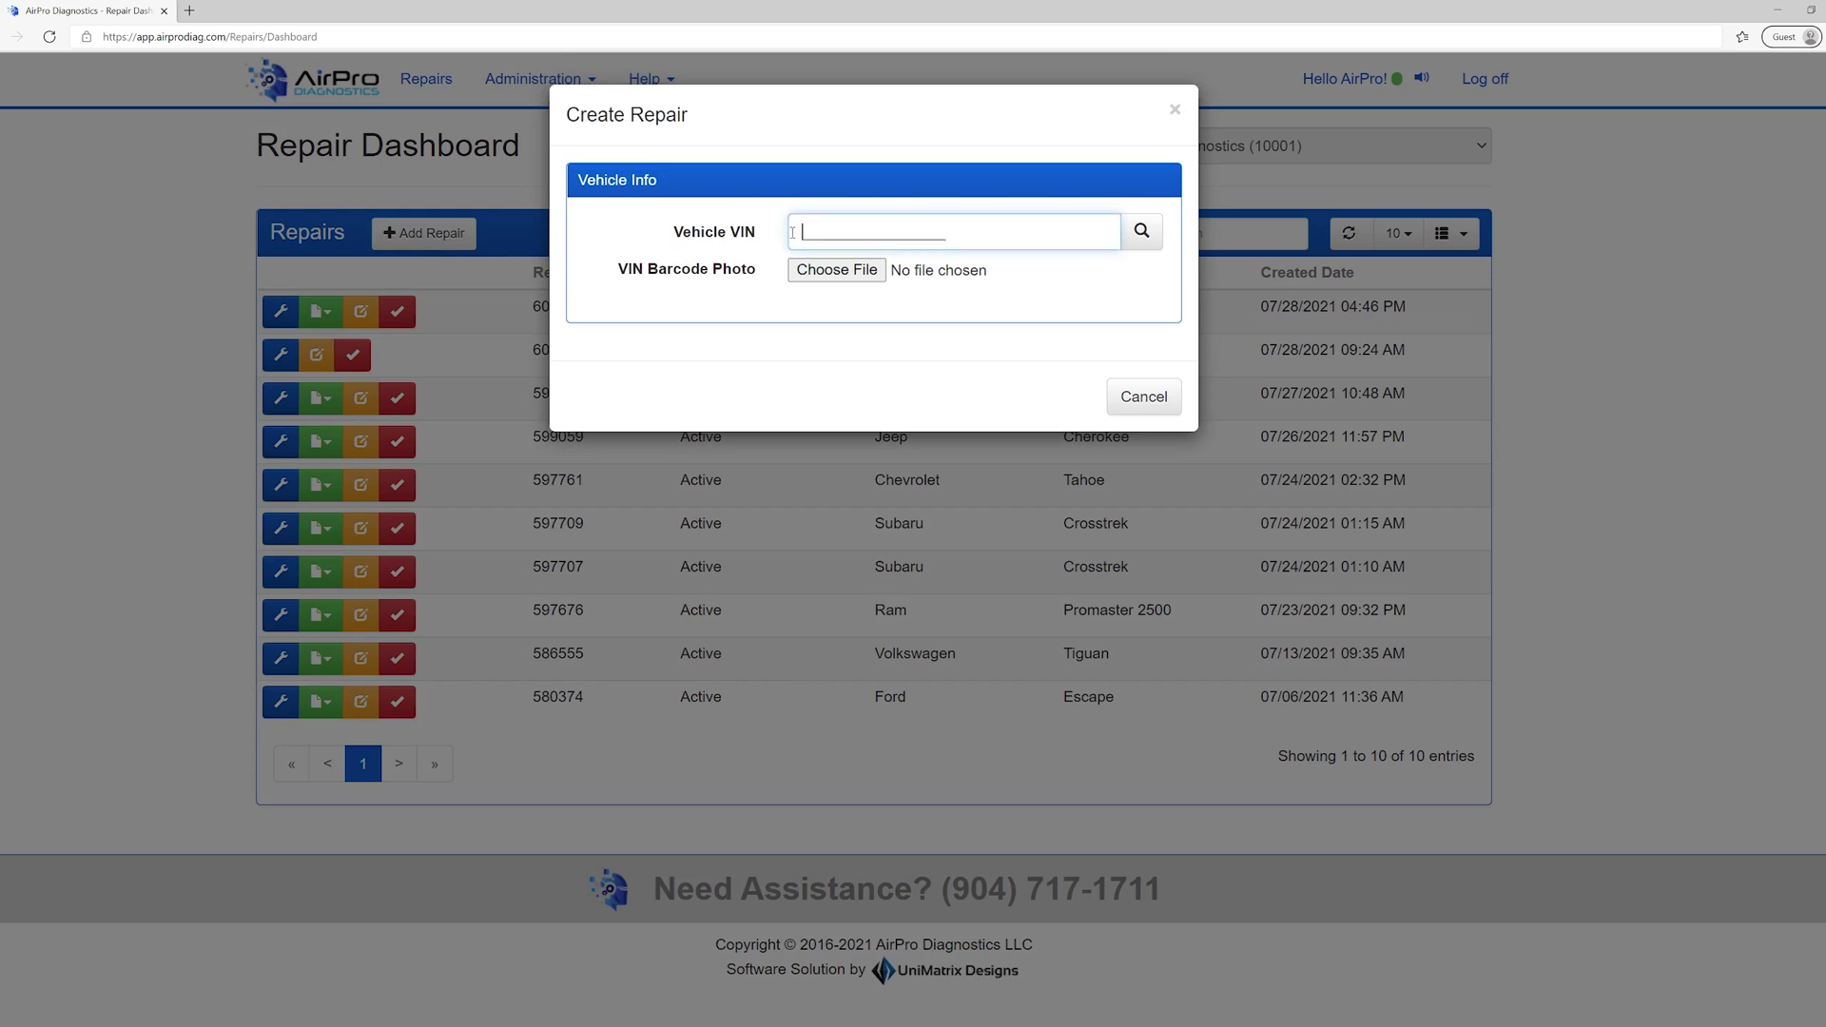
pyautogui.hotkey('ctrl', 'v')
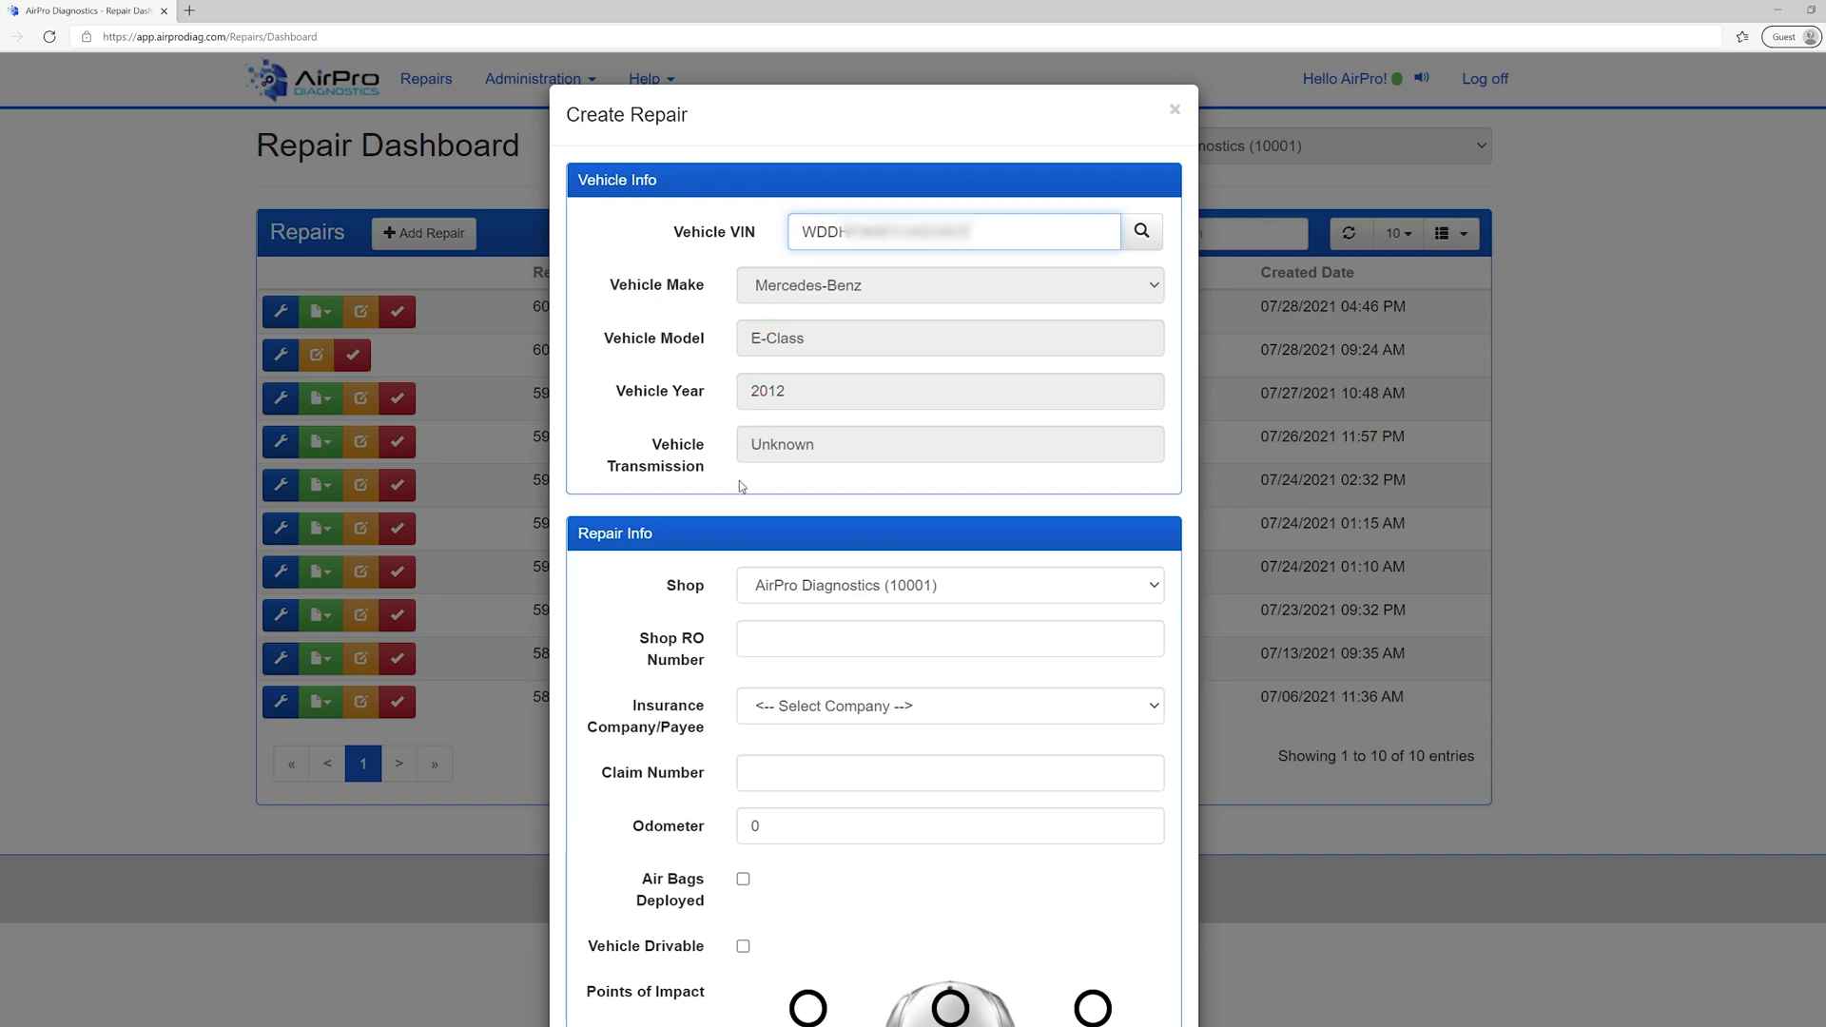
pyautogui.click(741, 630)
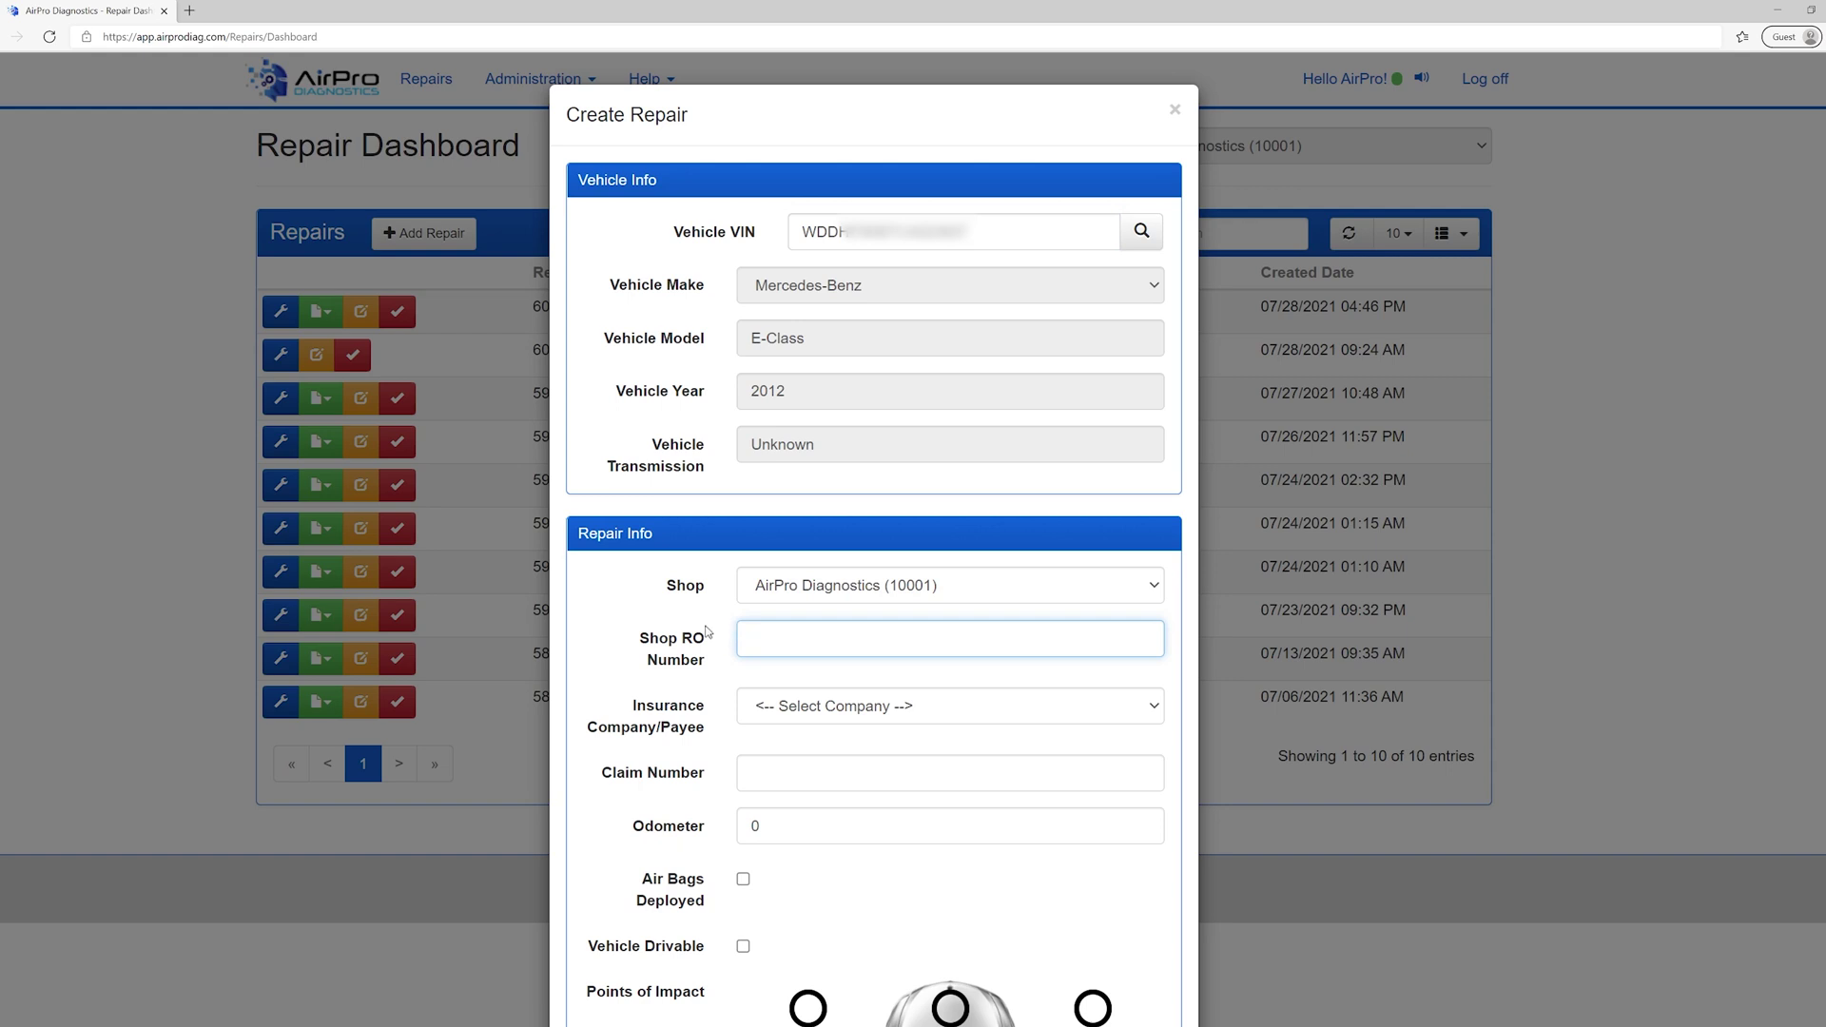
pyautogui.write('123')
pyautogui.press('Tab')
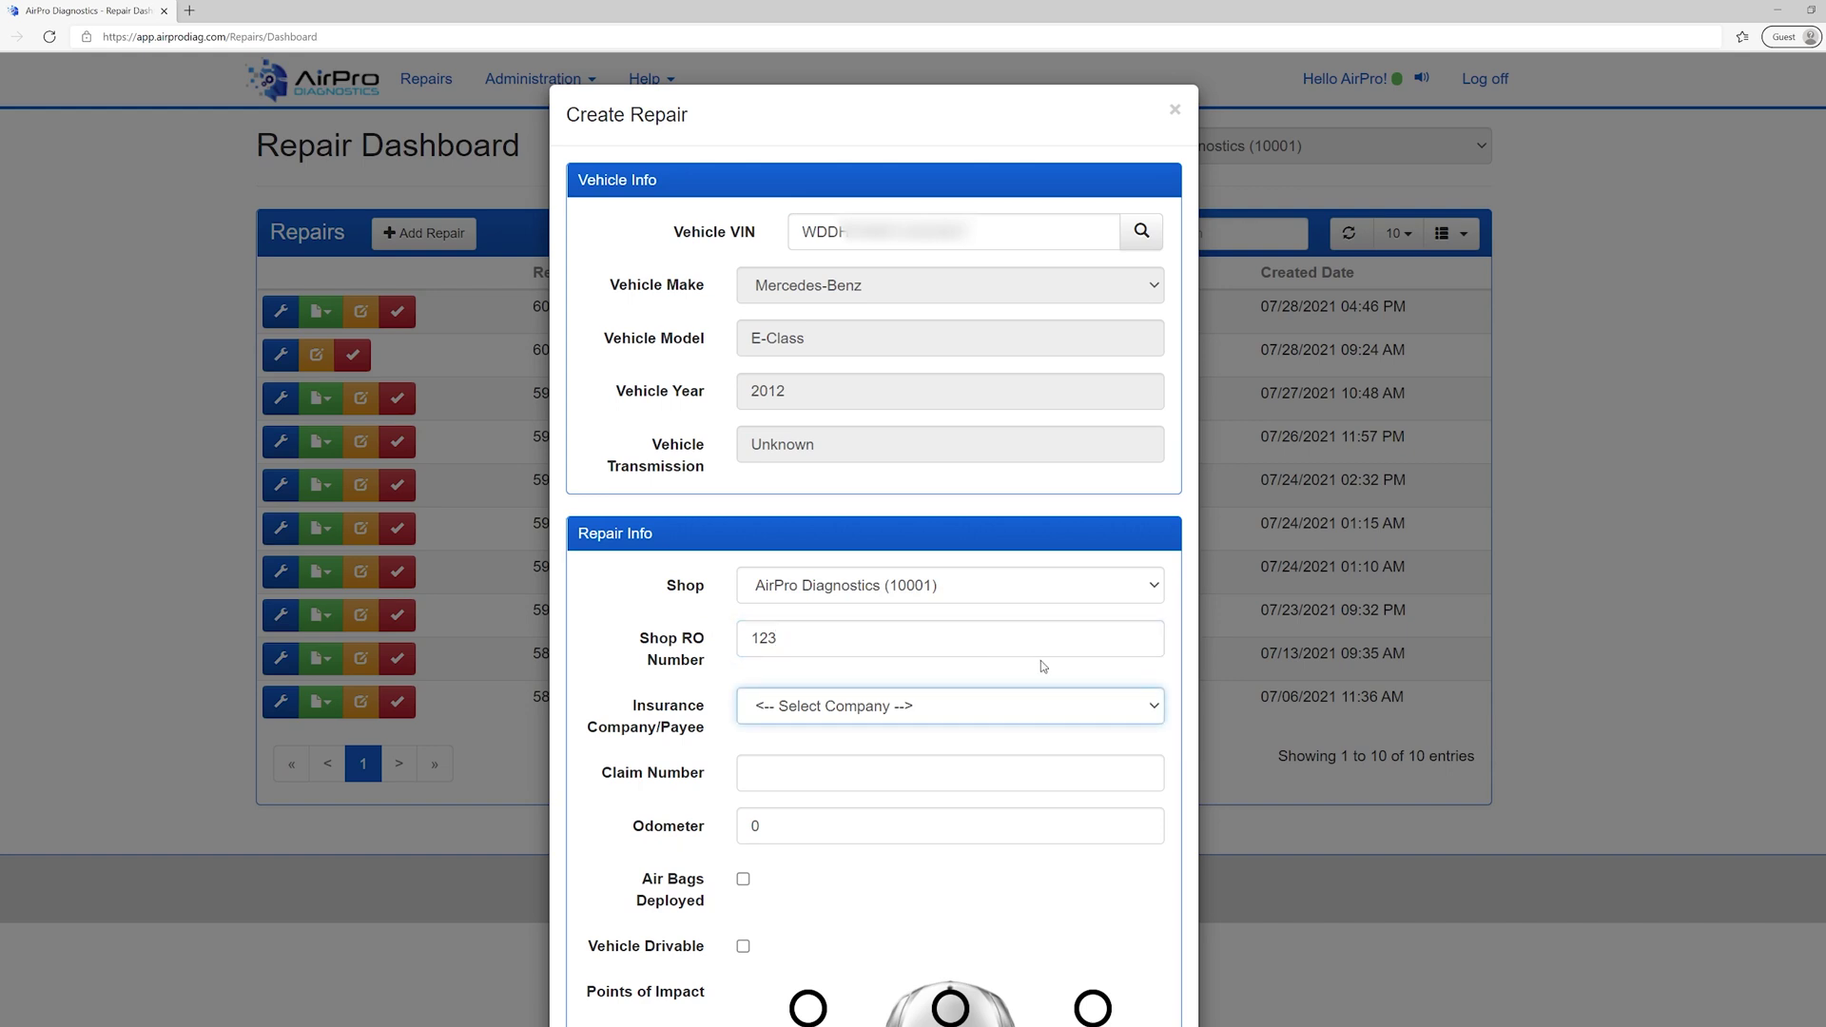
# - Set the Insurance Company/Payee dropdown to Other
pyautogui.scroll(-2, 1154, 701)
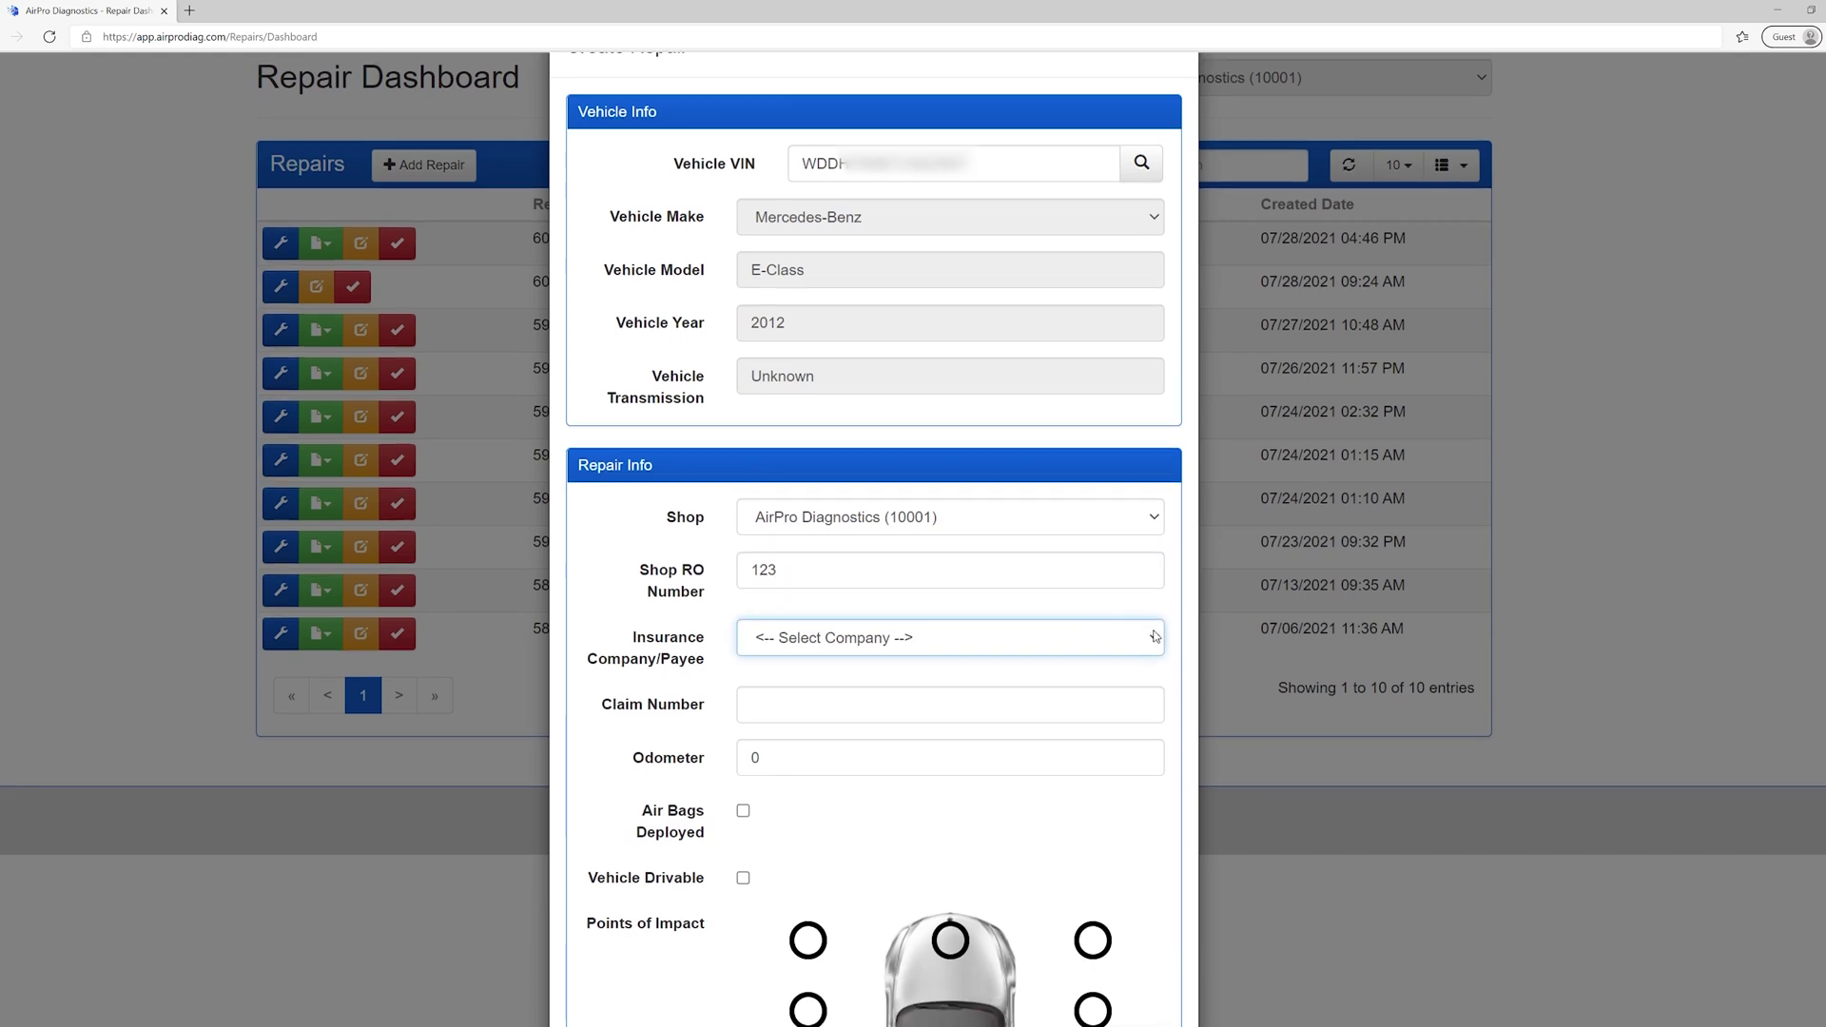
pyautogui.click(1155, 704)
pyautogui.scroll(-1, 1154, 559)
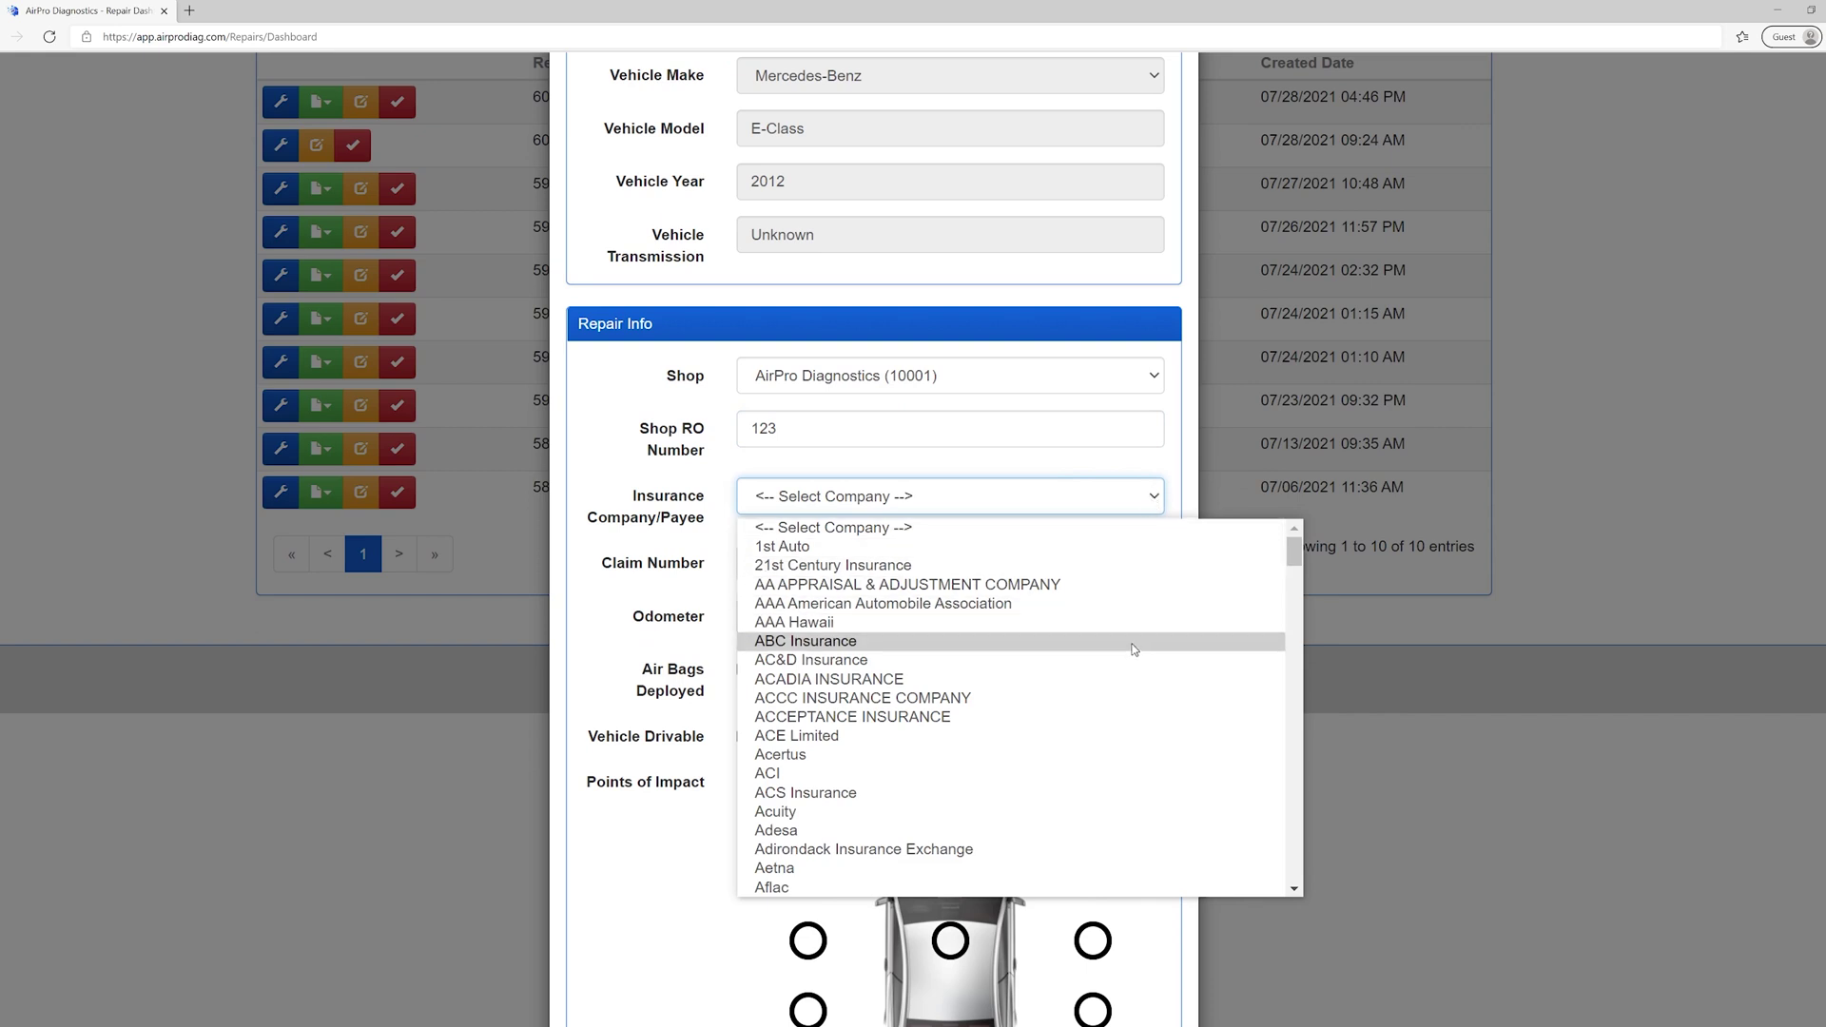
pyautogui.click(1117, 504)
pyautogui.write('cu')
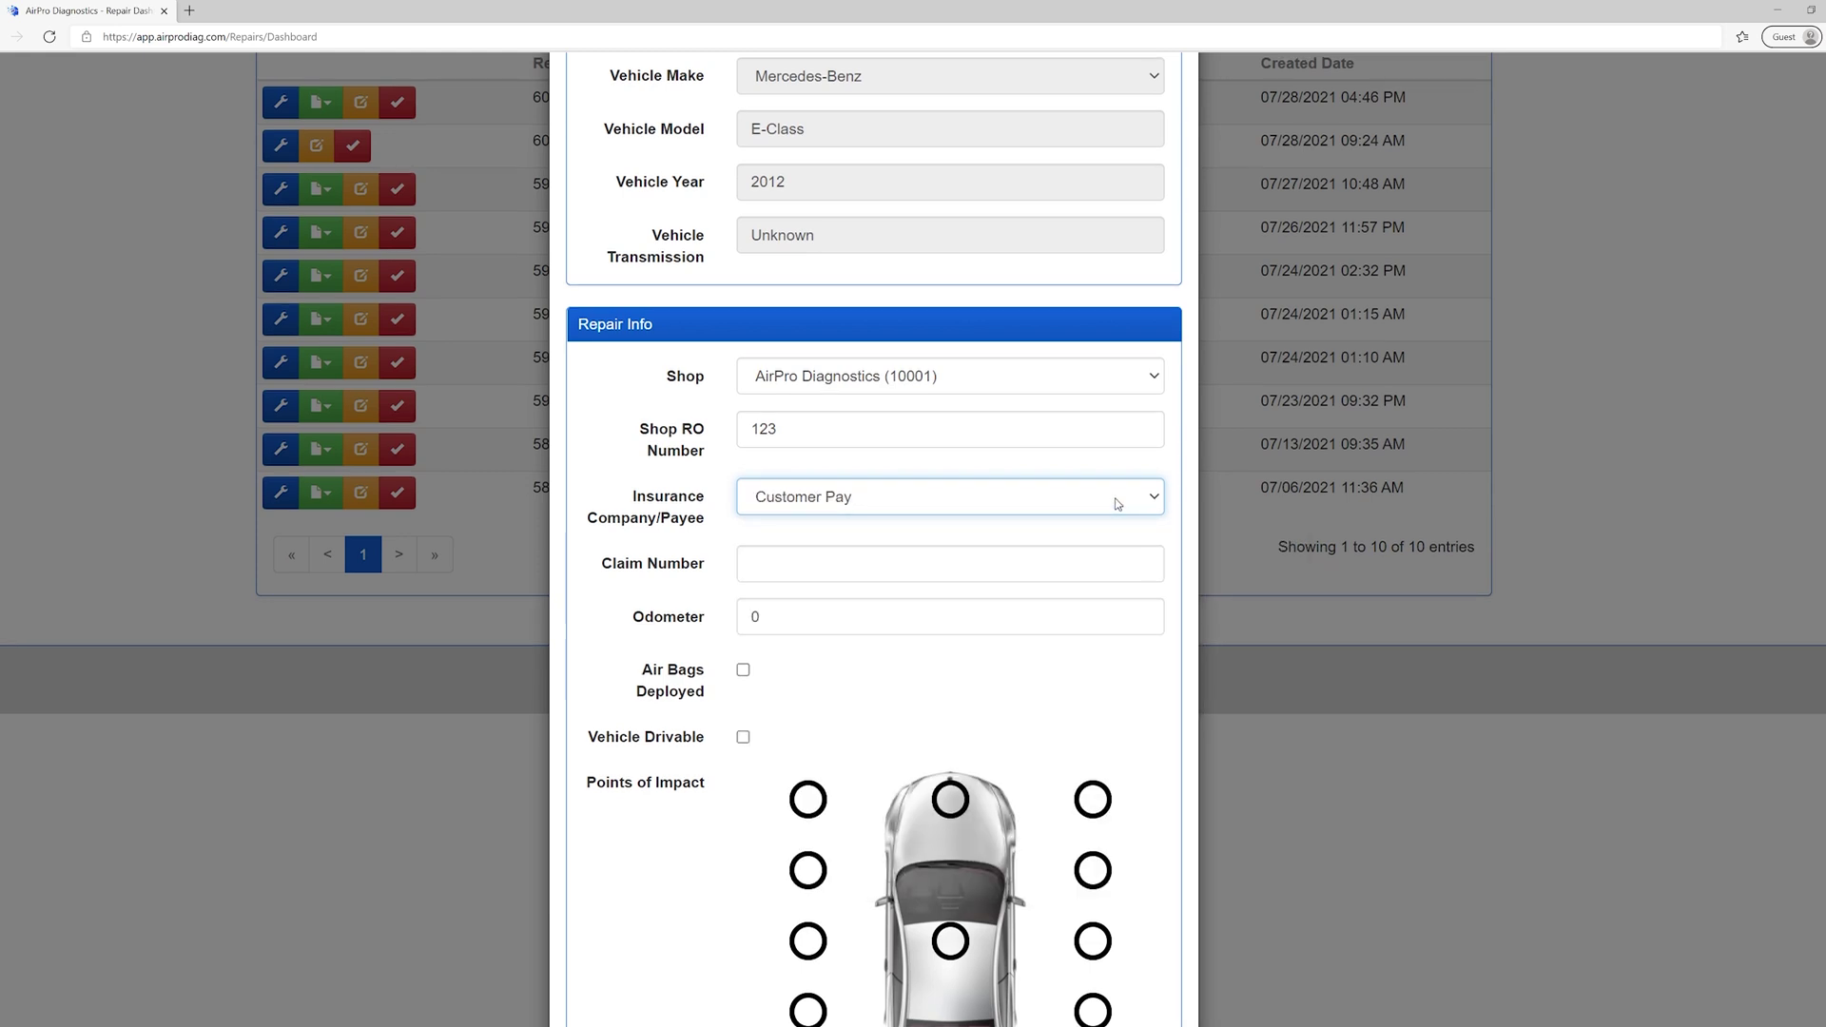
pyautogui.click(1117, 504)
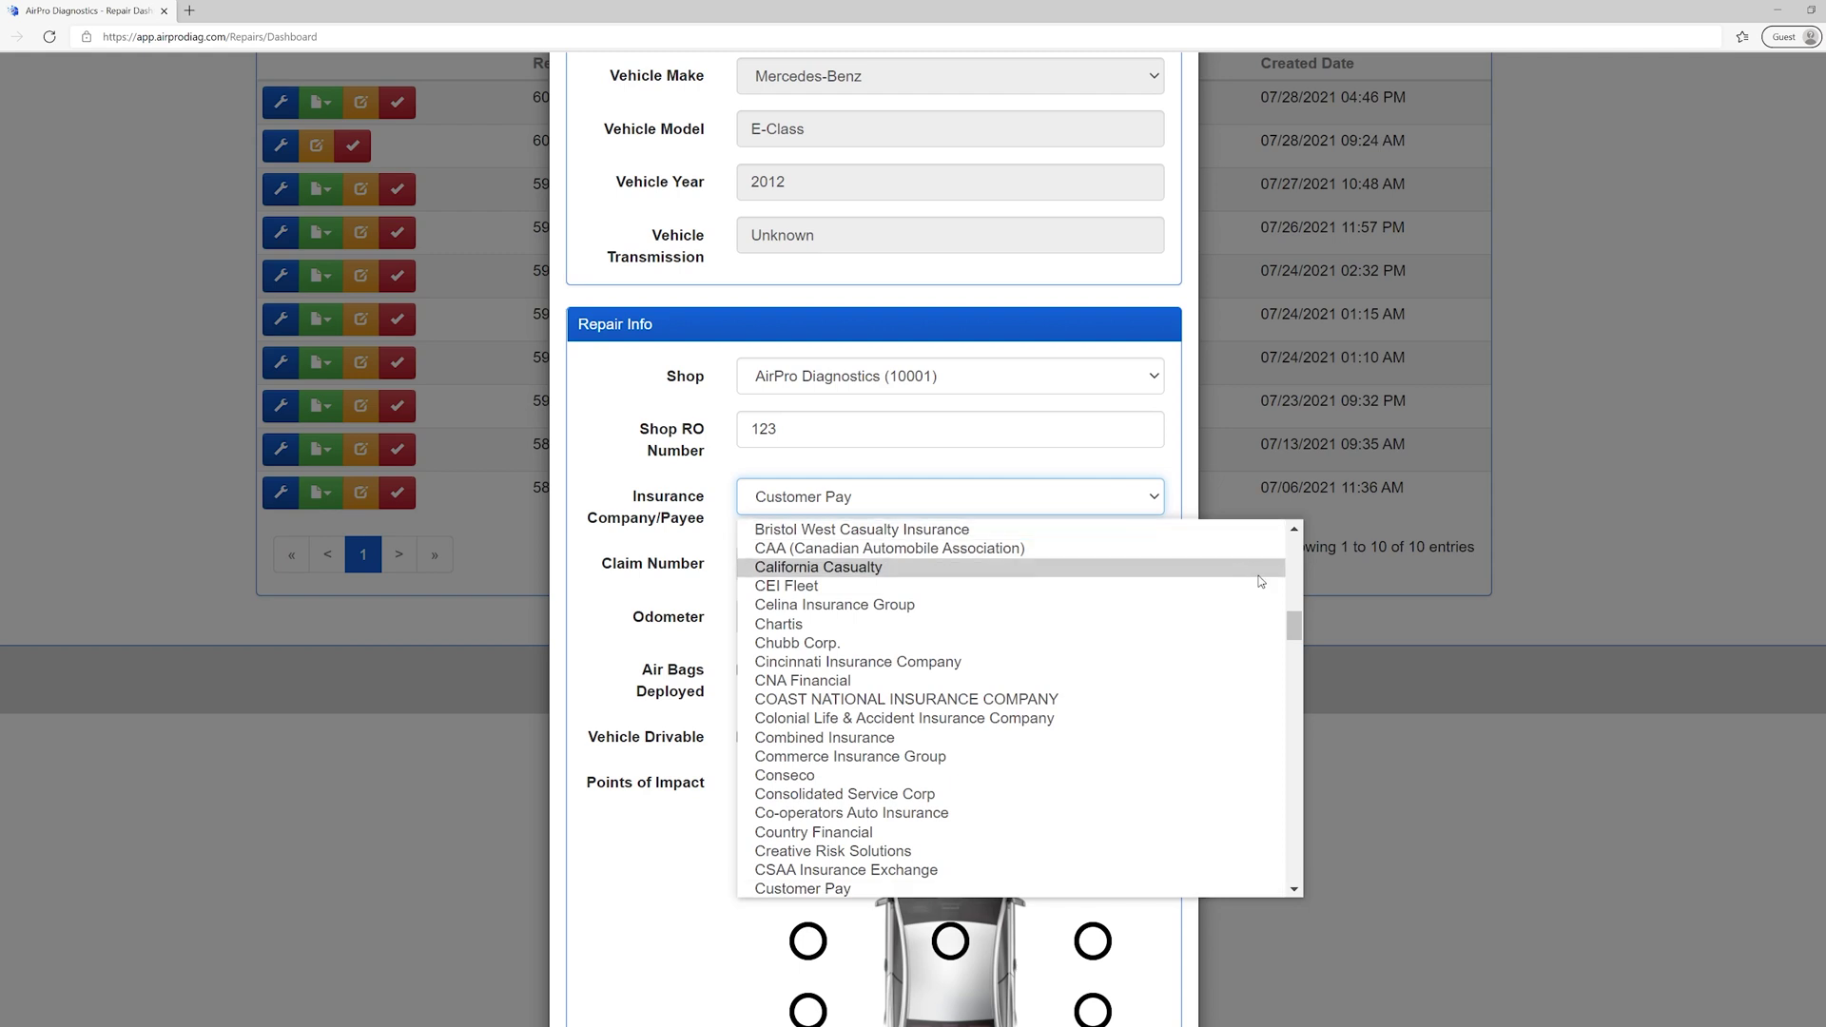
pyautogui.moveTo(1295, 625); pyautogui.dragTo(1303, 532)
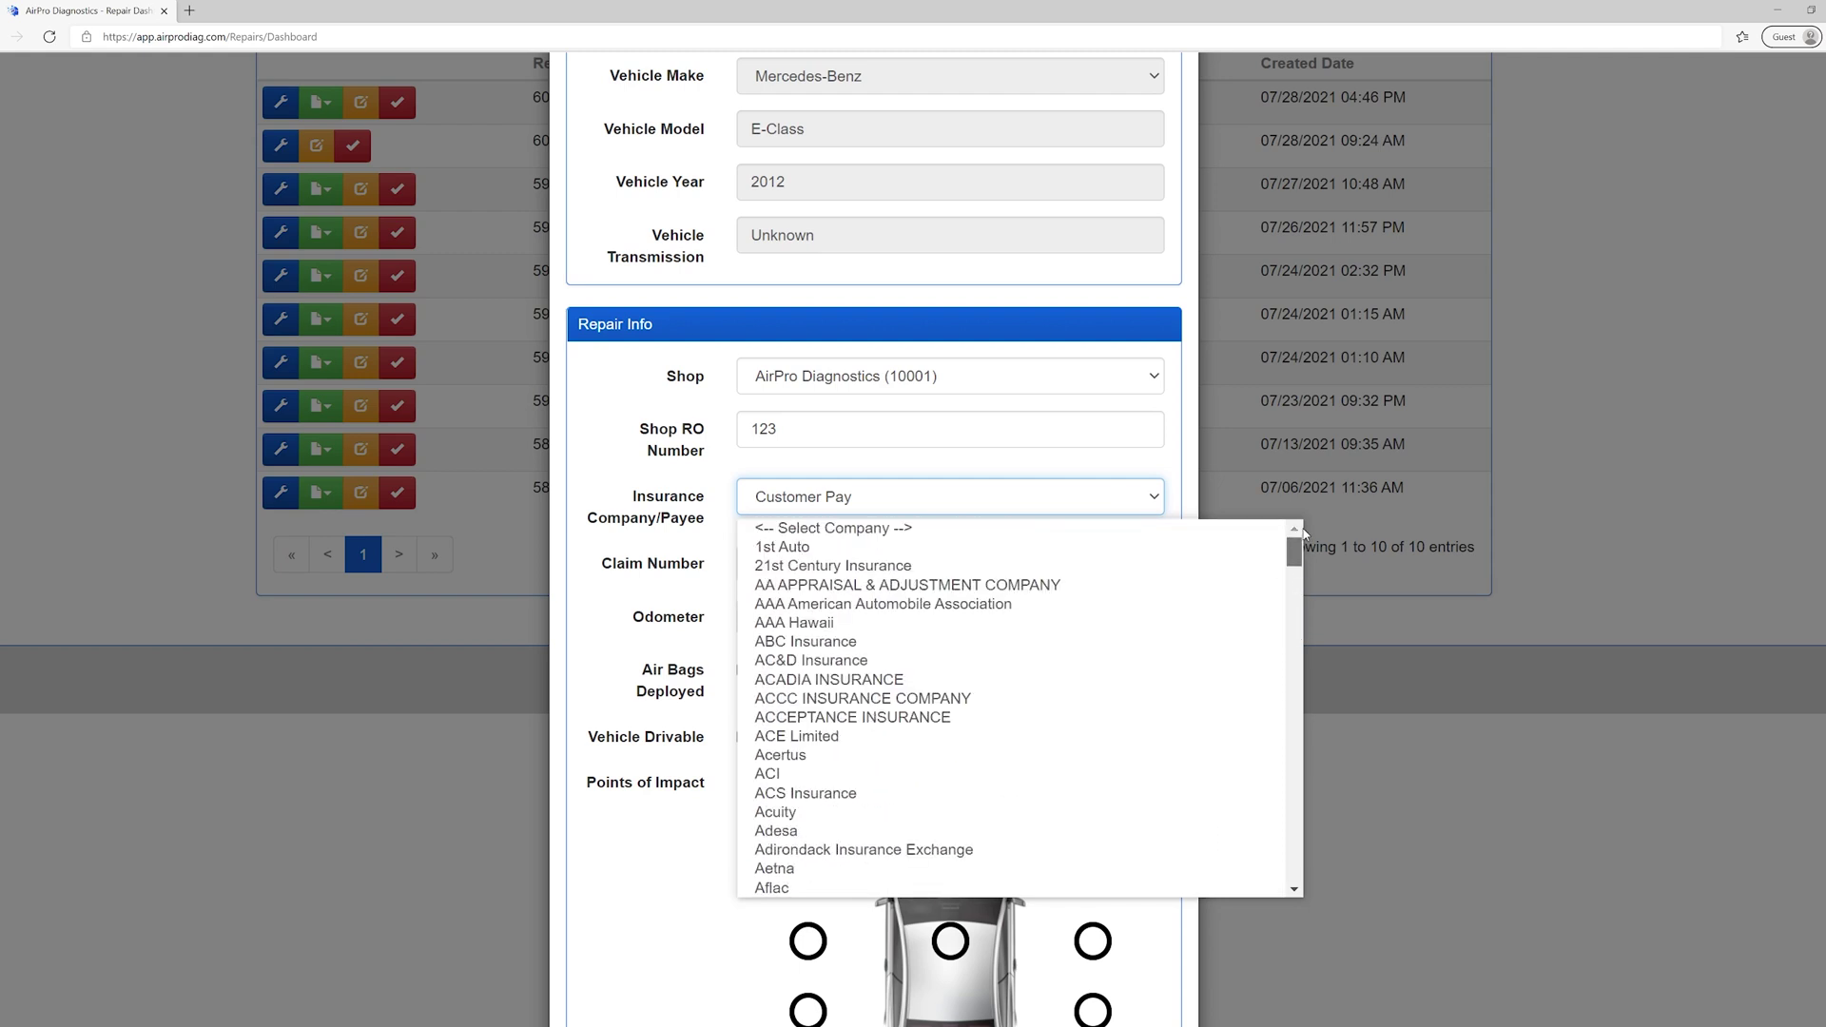
pyautogui.click(1105, 525)
pyautogui.write('o')
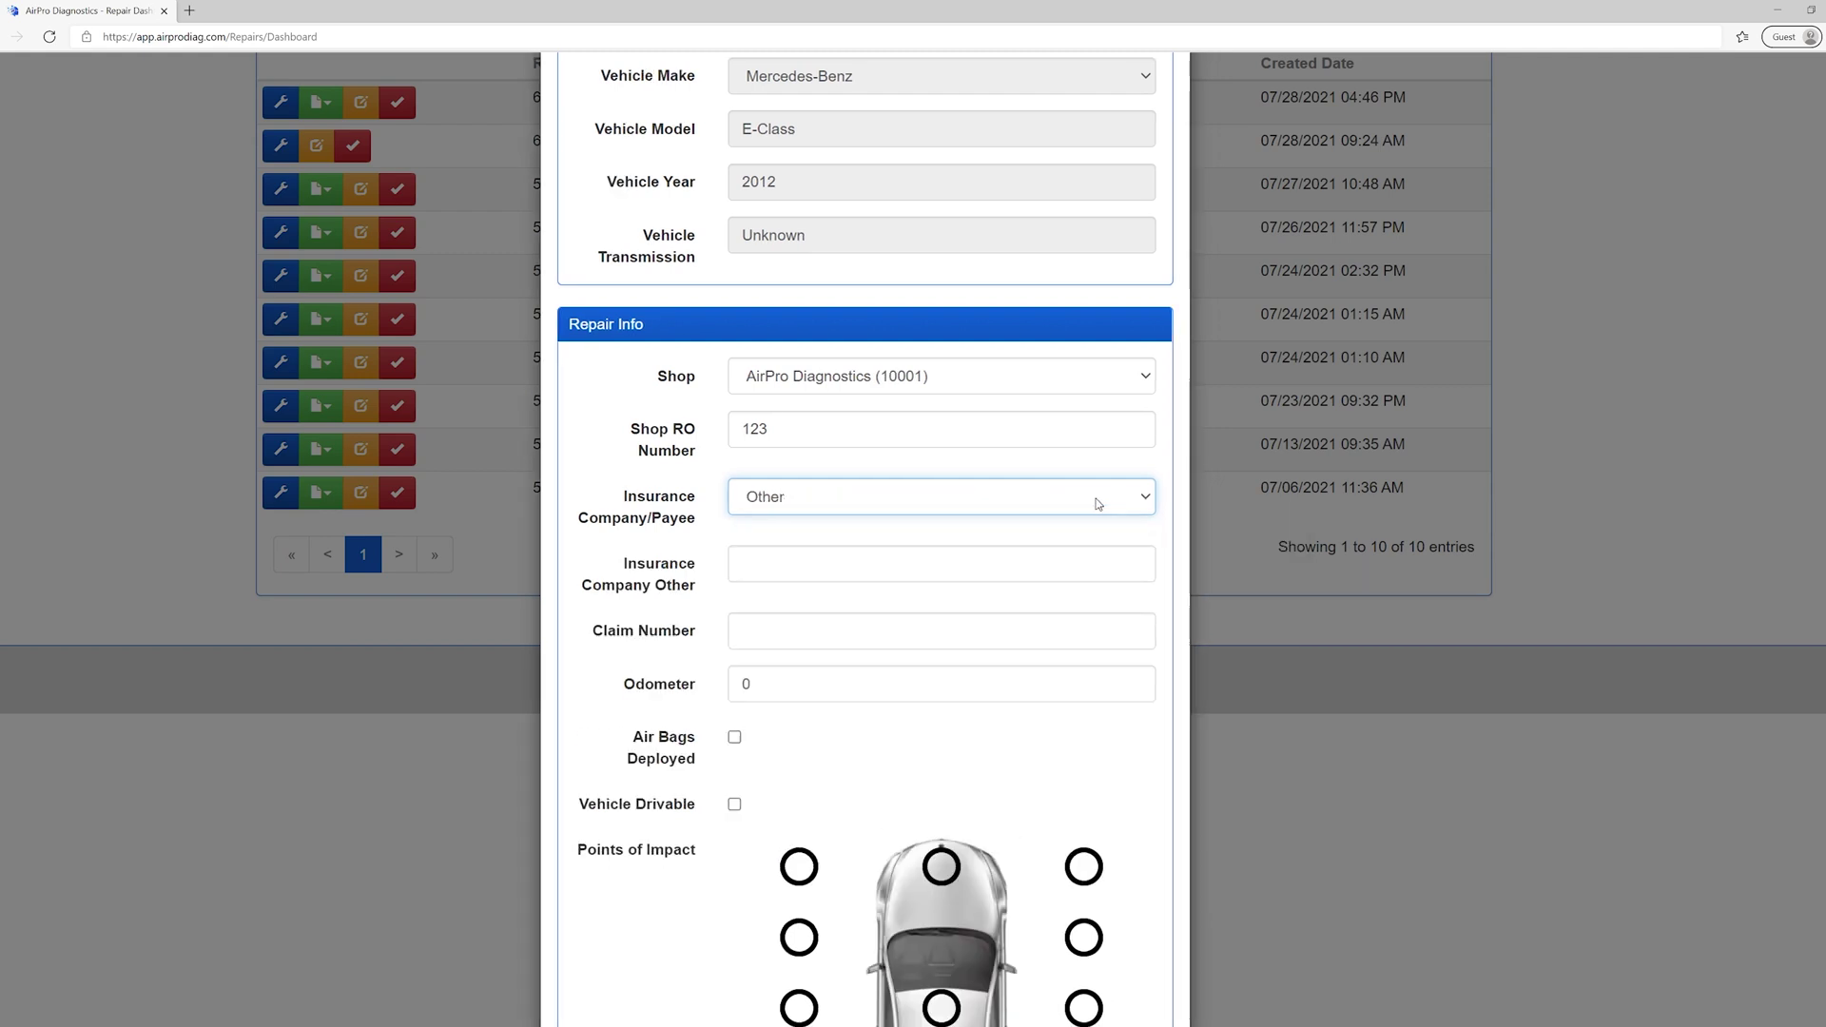
# - Enter 'Insurance' as the other insurance company and 123 as the claim number
pyautogui.click(830, 559)
pyautogui.write('Insurance')
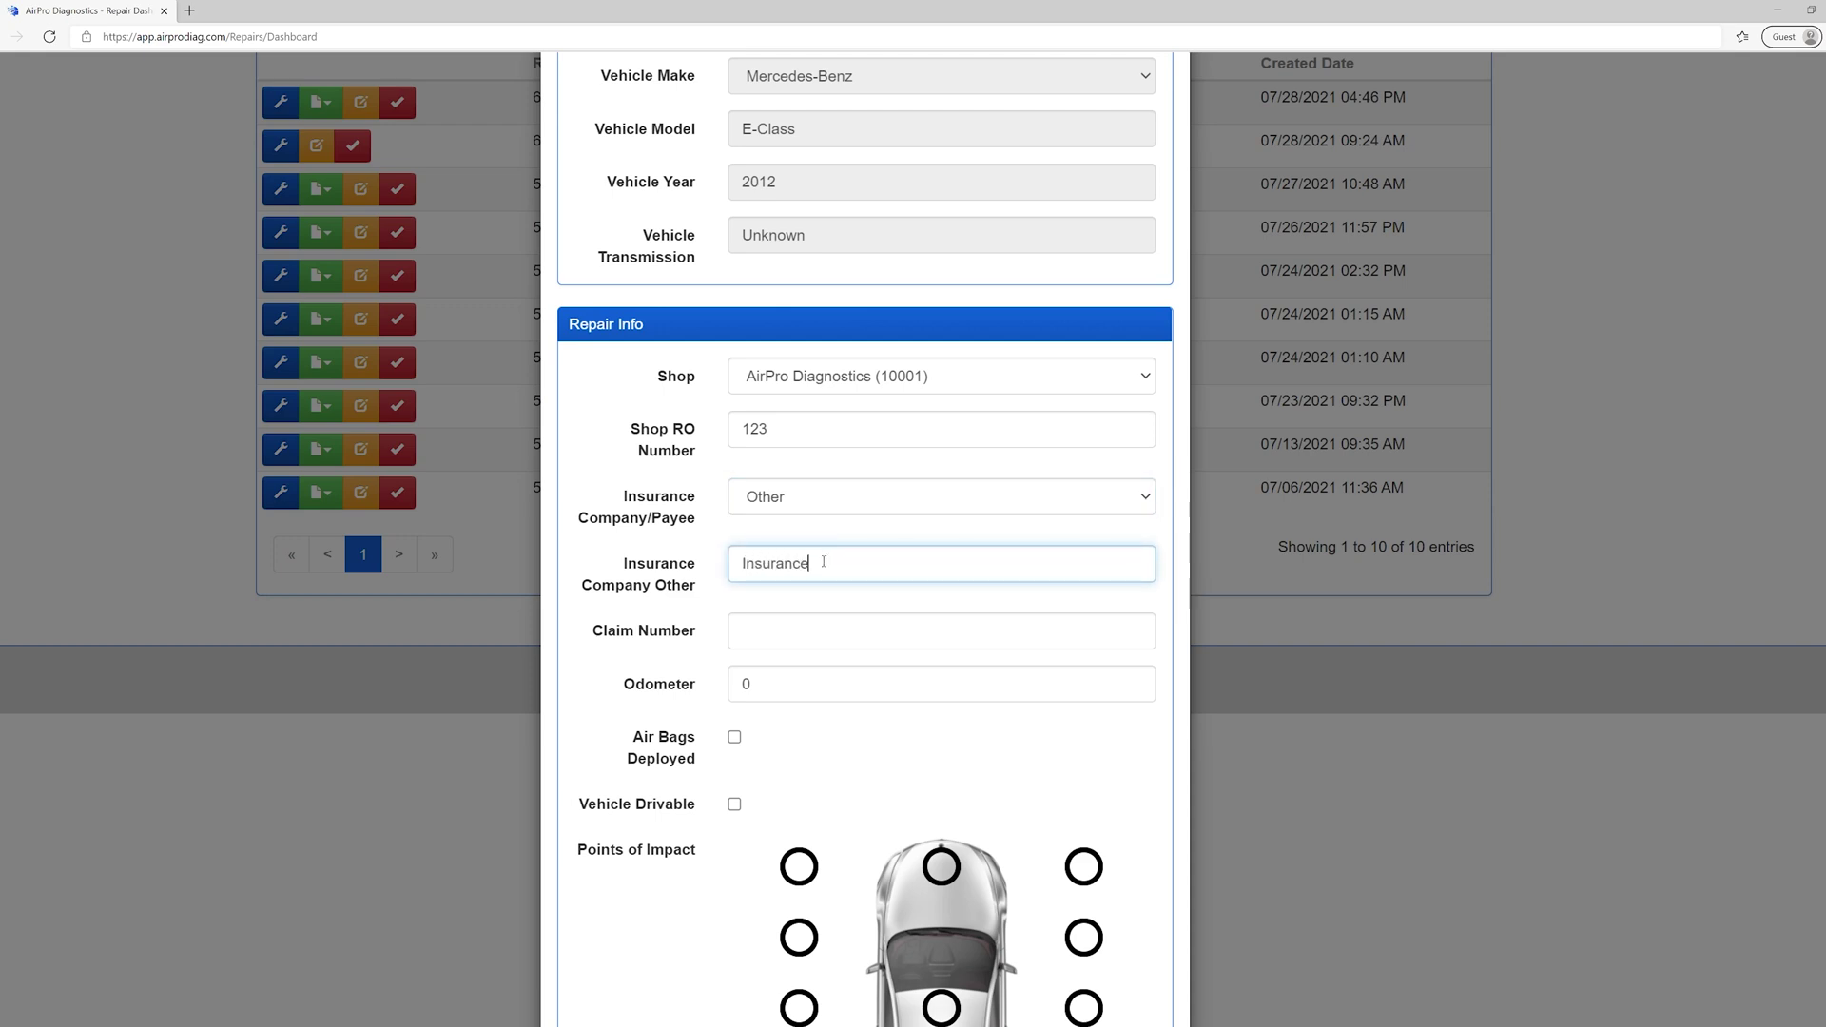
pyautogui.click(756, 620)
pyautogui.write('123')
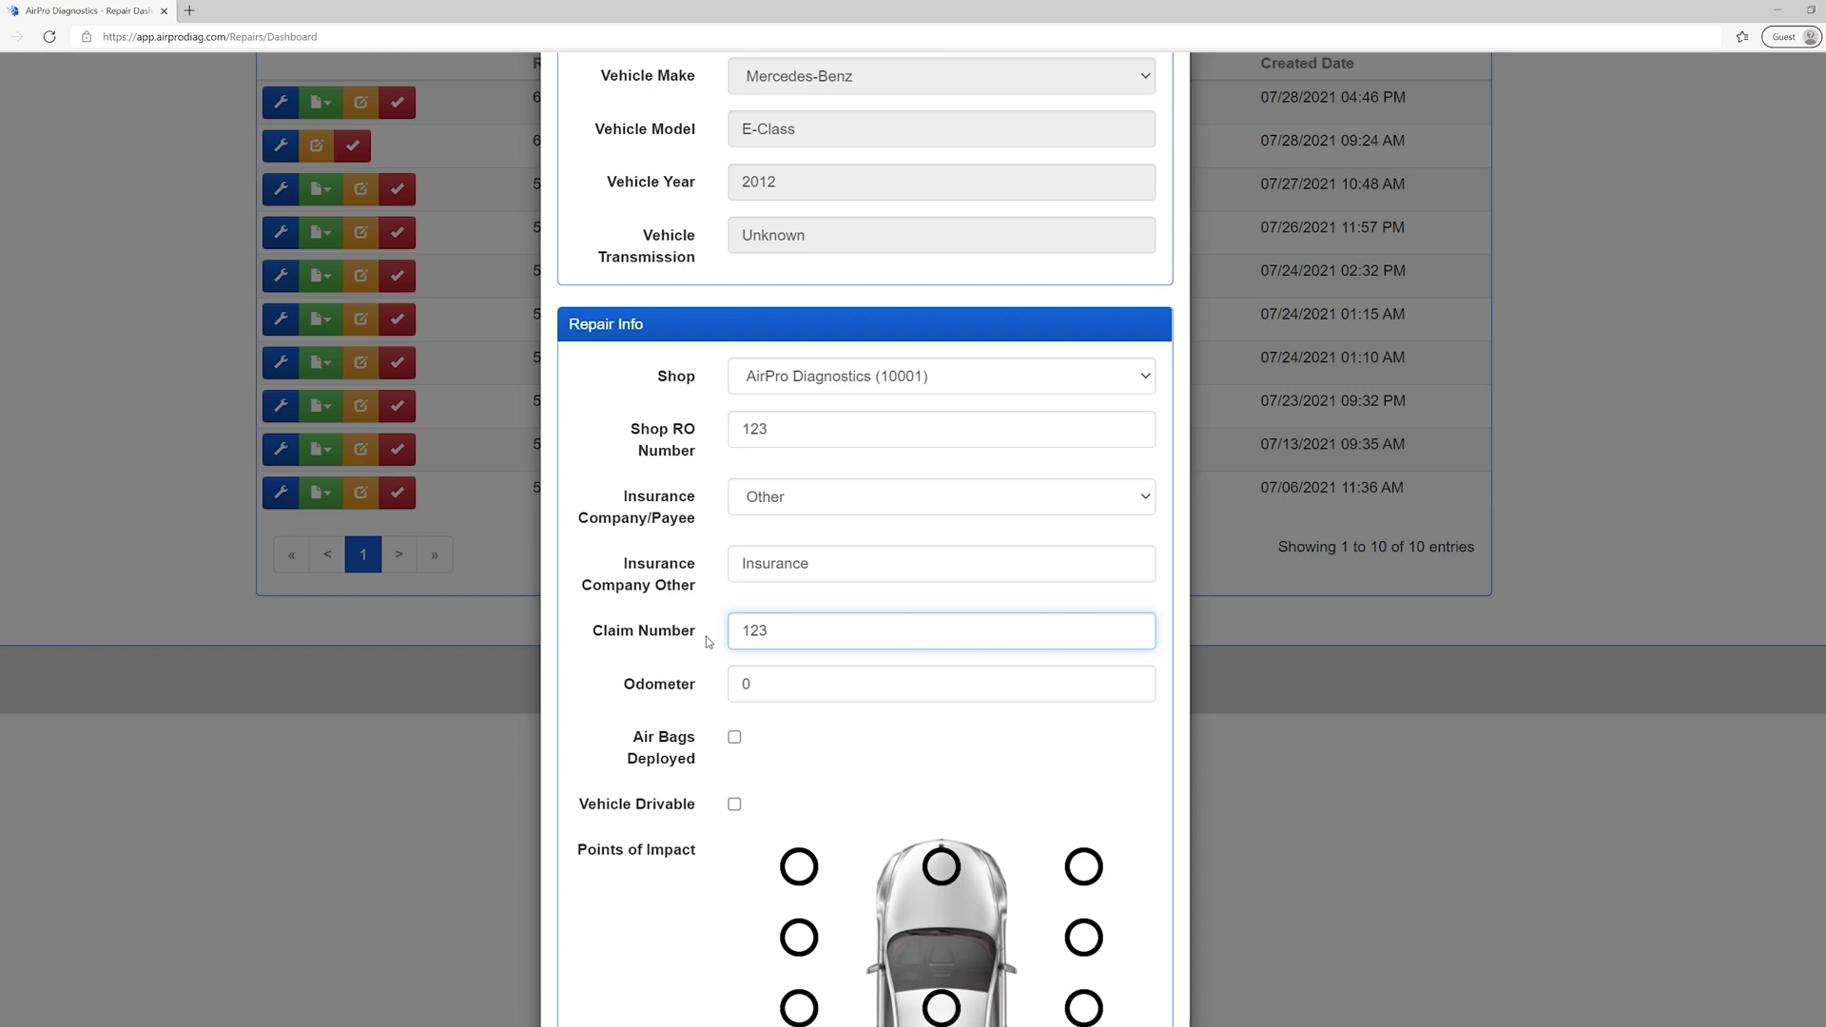
# - Set odometer to 56789, leave Air Bags Deployed unchecked, and tick Vehicle Drivable
pyautogui.doubleClick(743, 680)
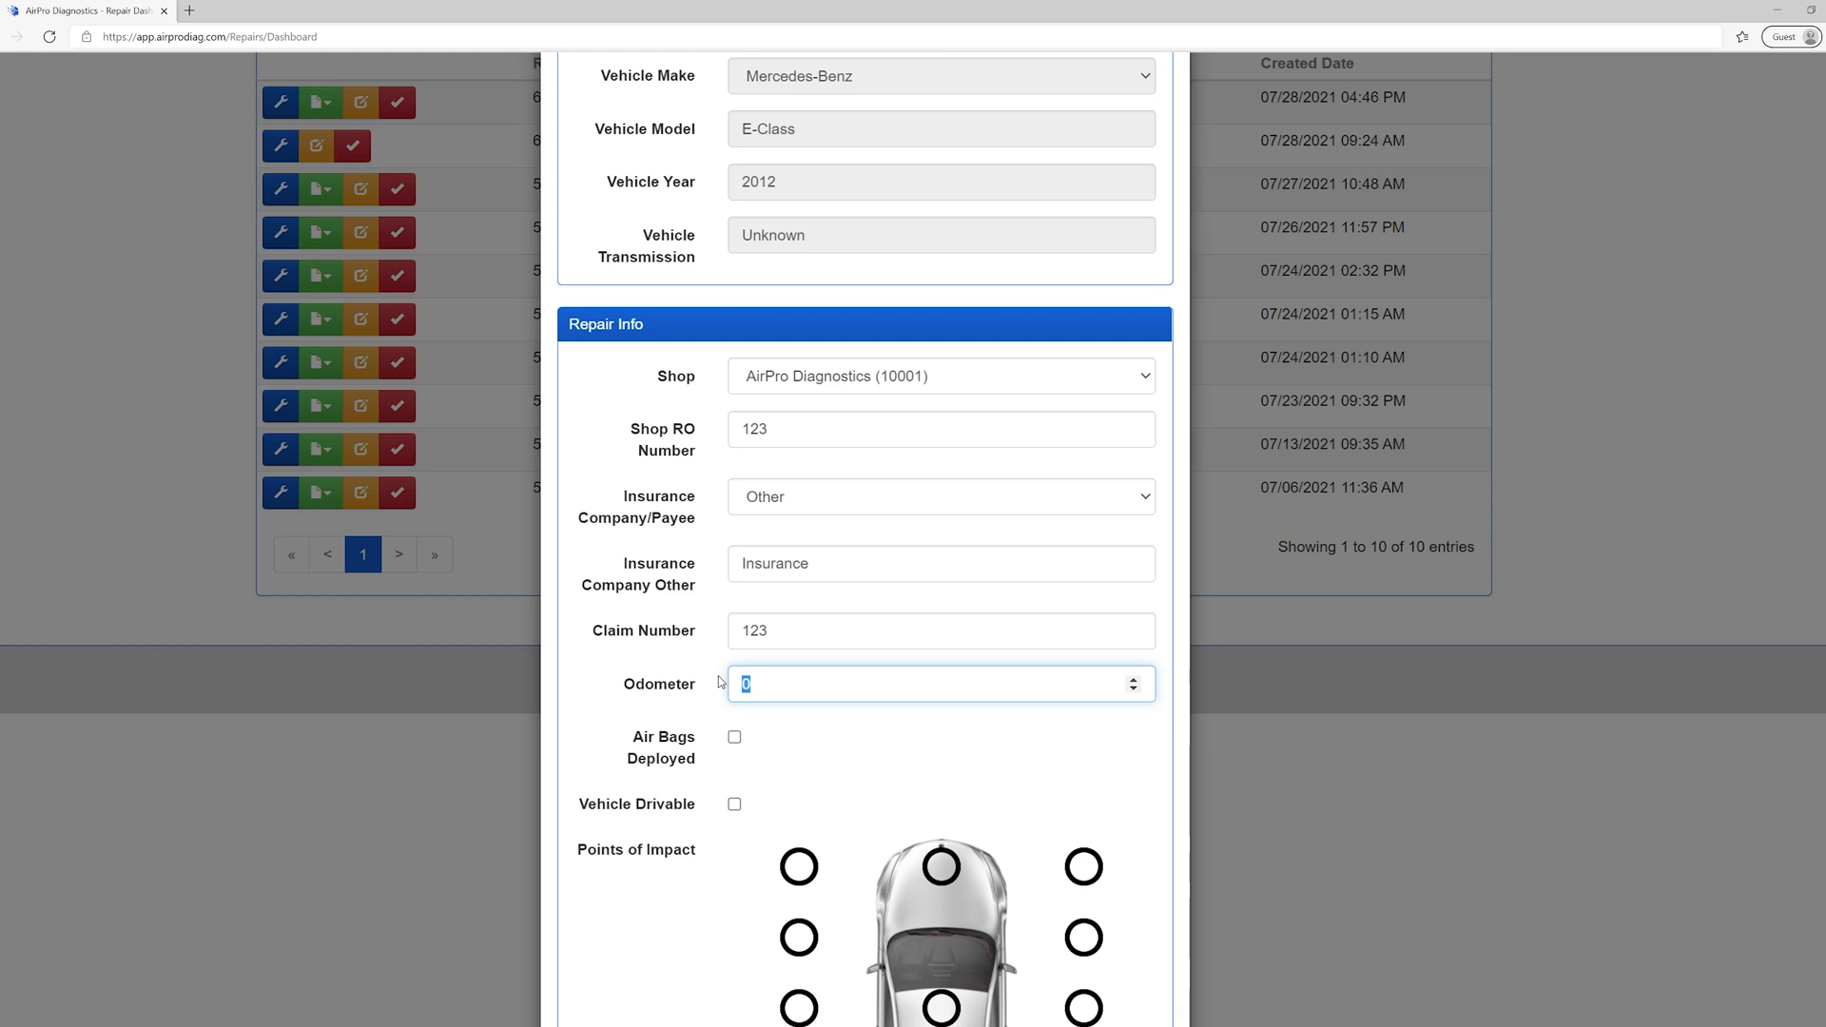
pyautogui.write('56789')
pyautogui.click(734, 738)
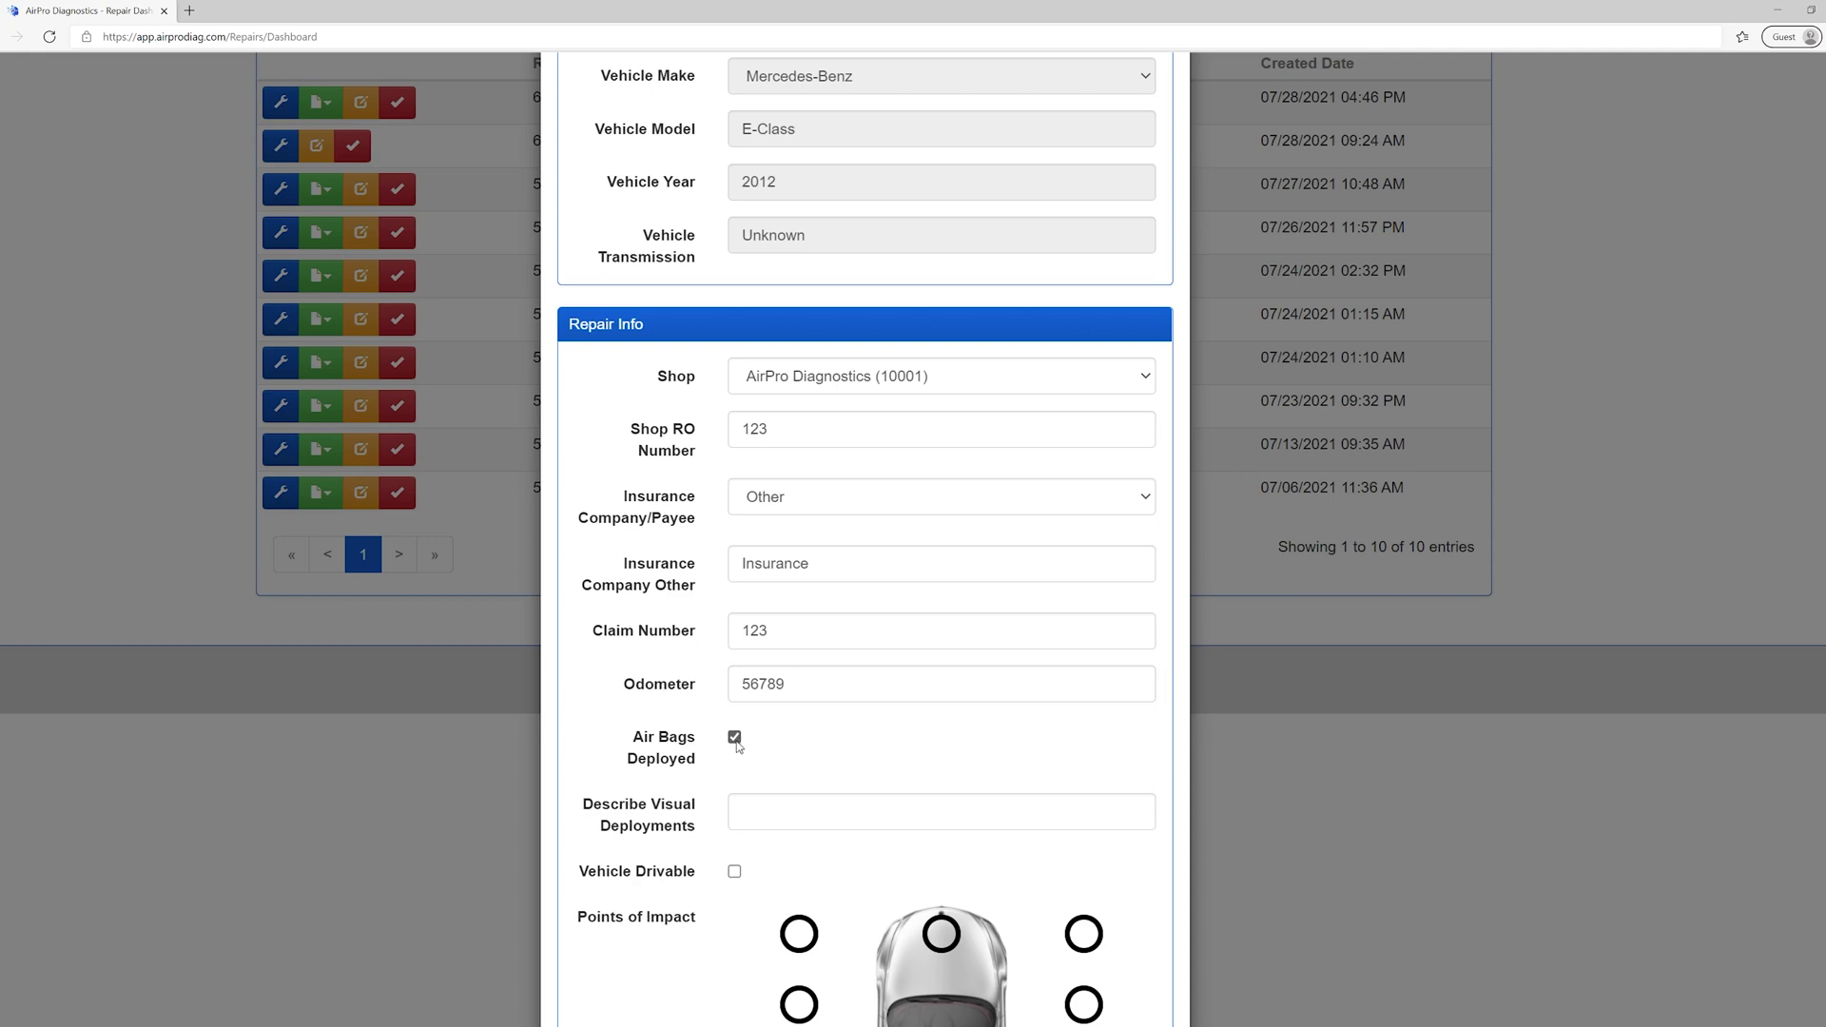
pyautogui.click(750, 808)
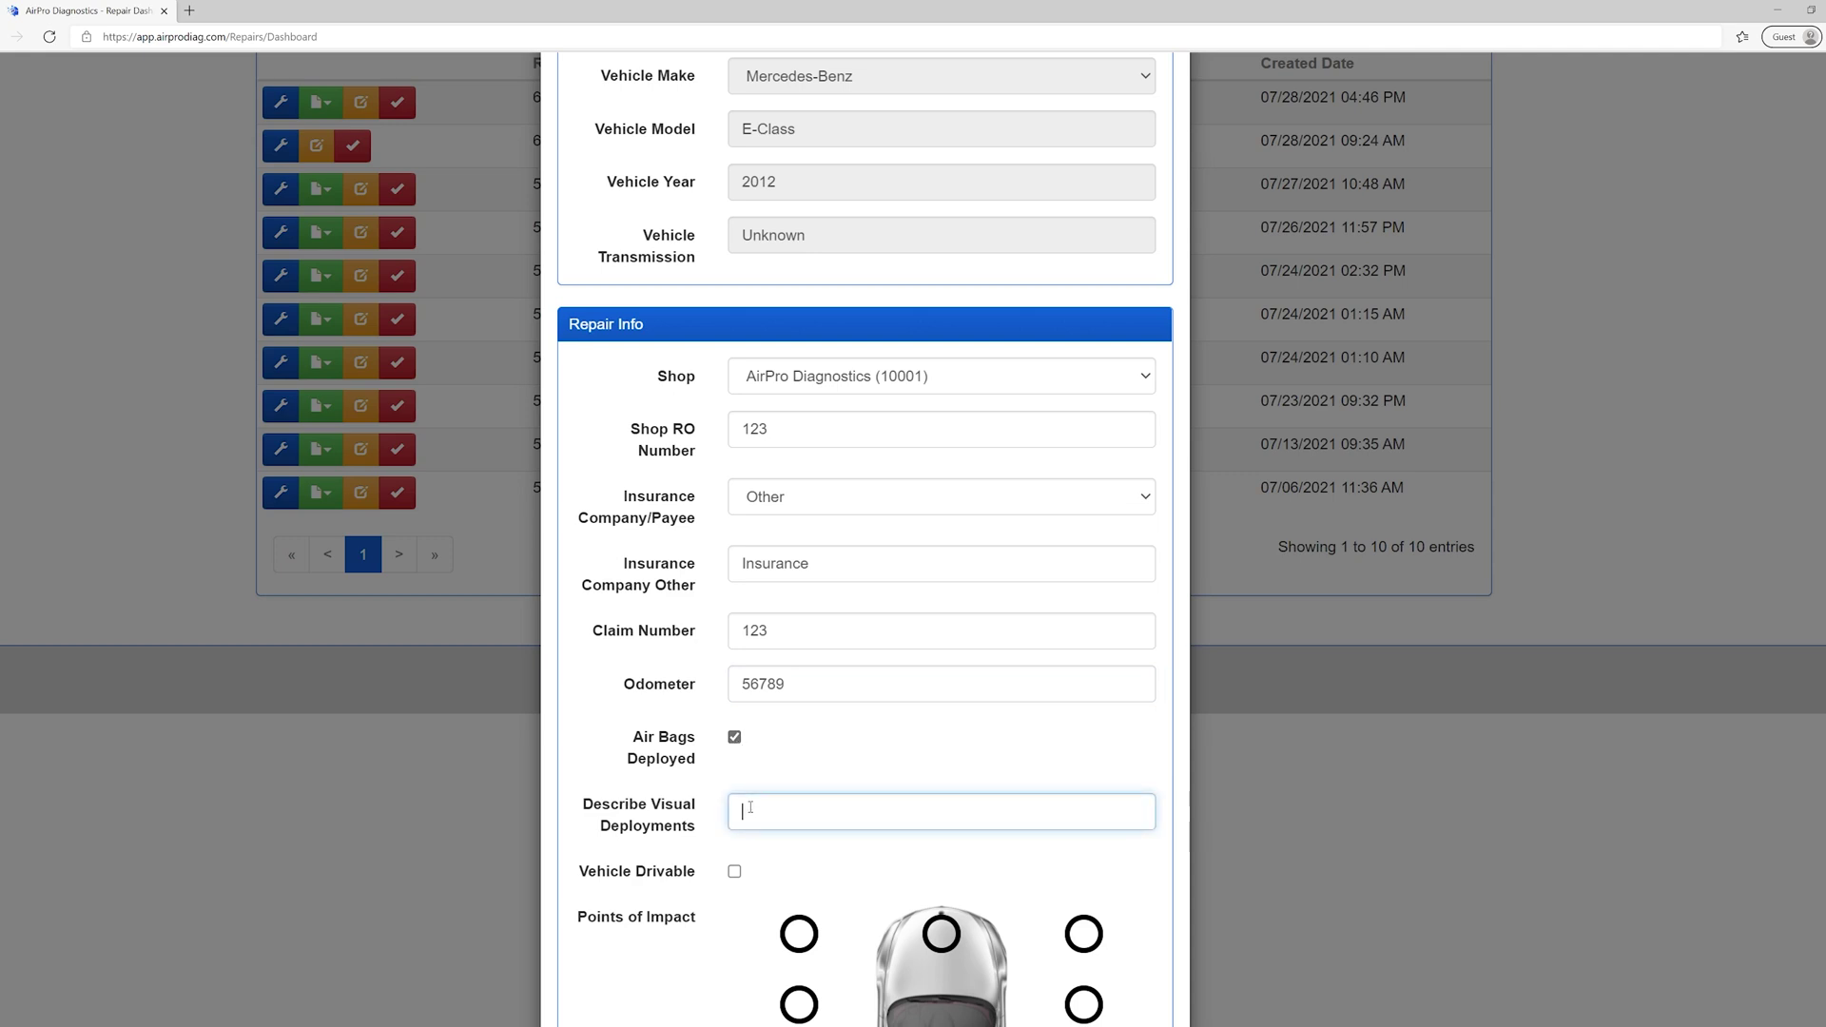
pyautogui.write('Front Driver')
pyautogui.click(734, 738)
pyautogui.scroll(-3, 735, 767)
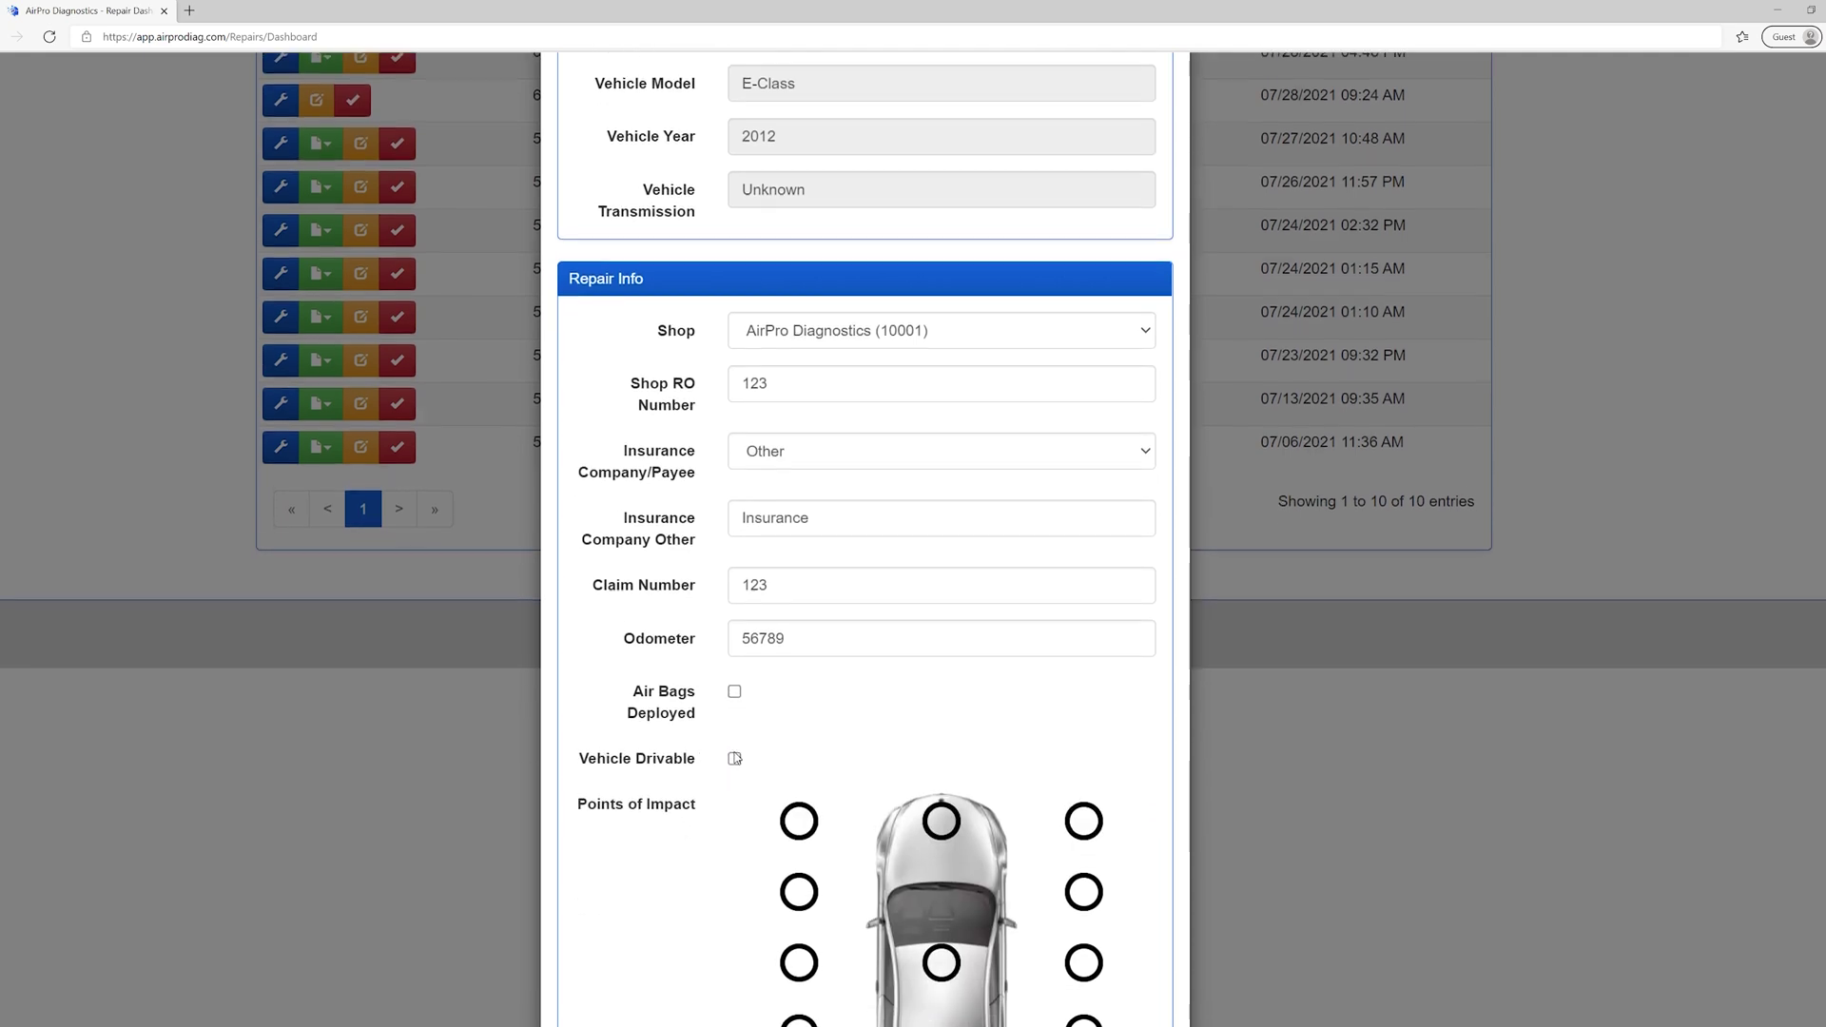
pyautogui.click(734, 680)
# - Untick Vehicle Drivable and mark Left Front Corner, Front Center and Right Front Corner impacts
pyautogui.scroll(-1, 735, 604)
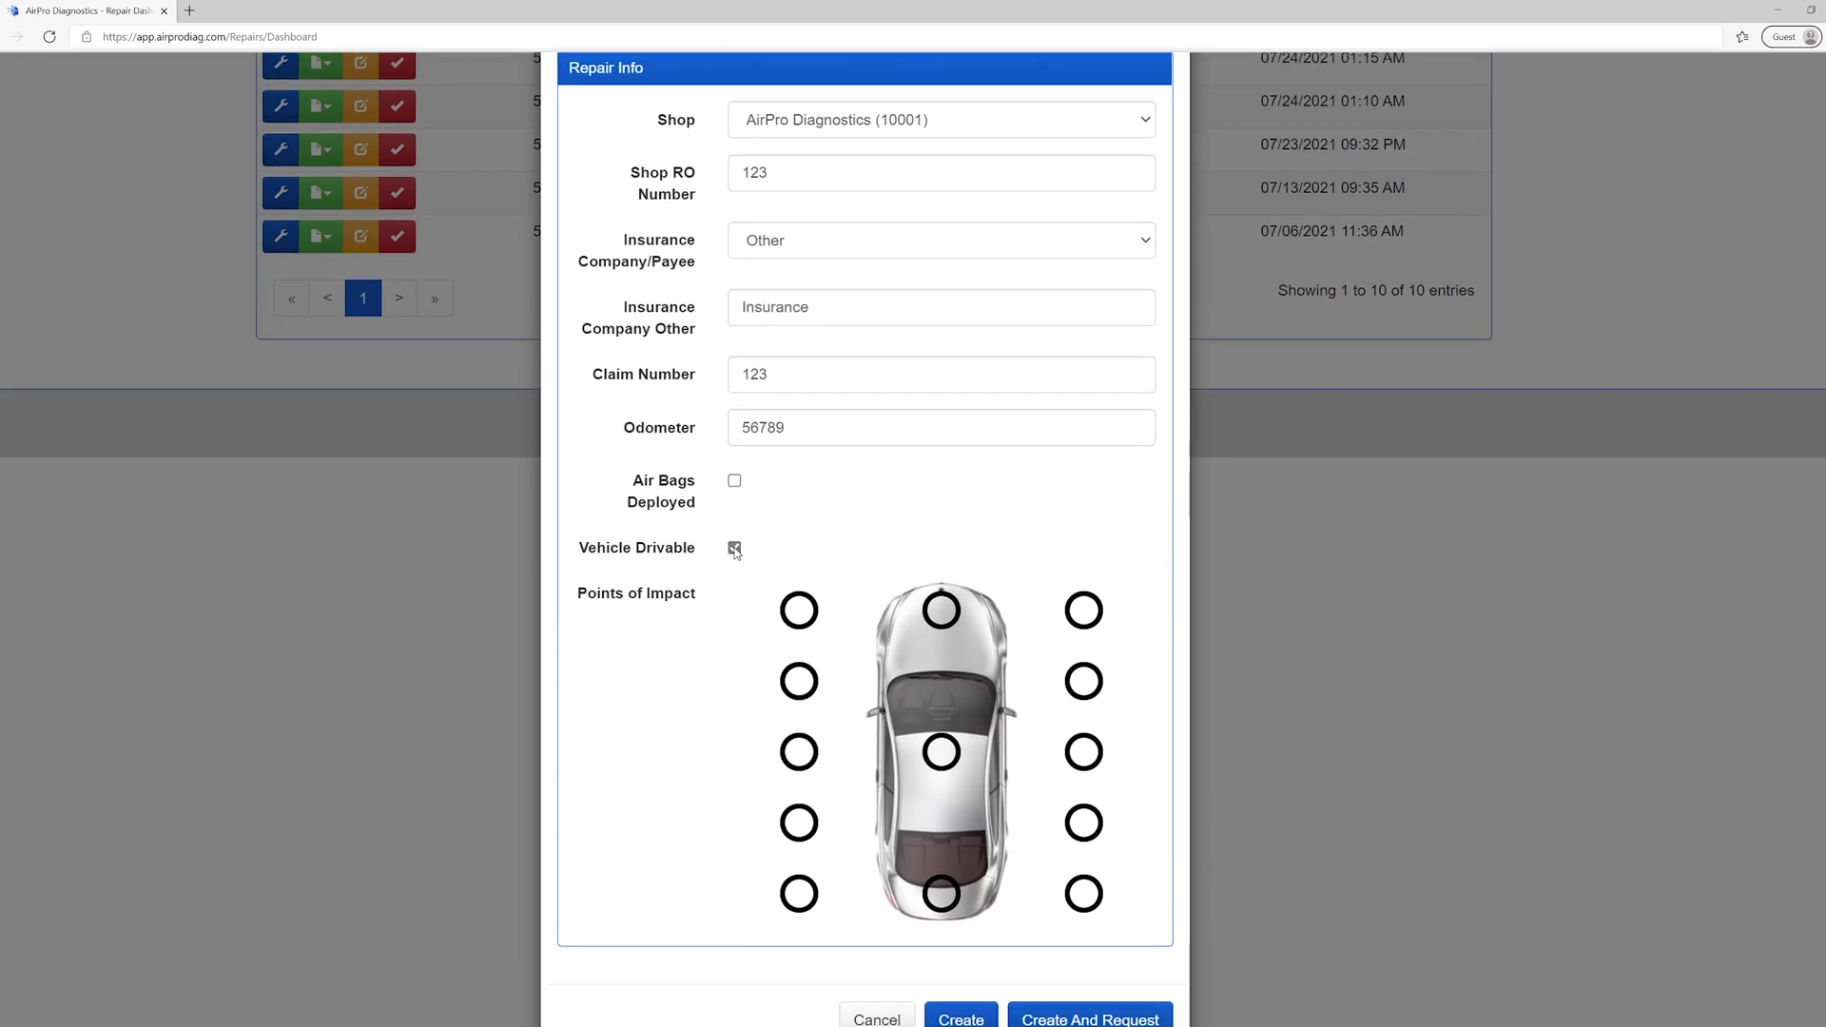
pyautogui.click(734, 536)
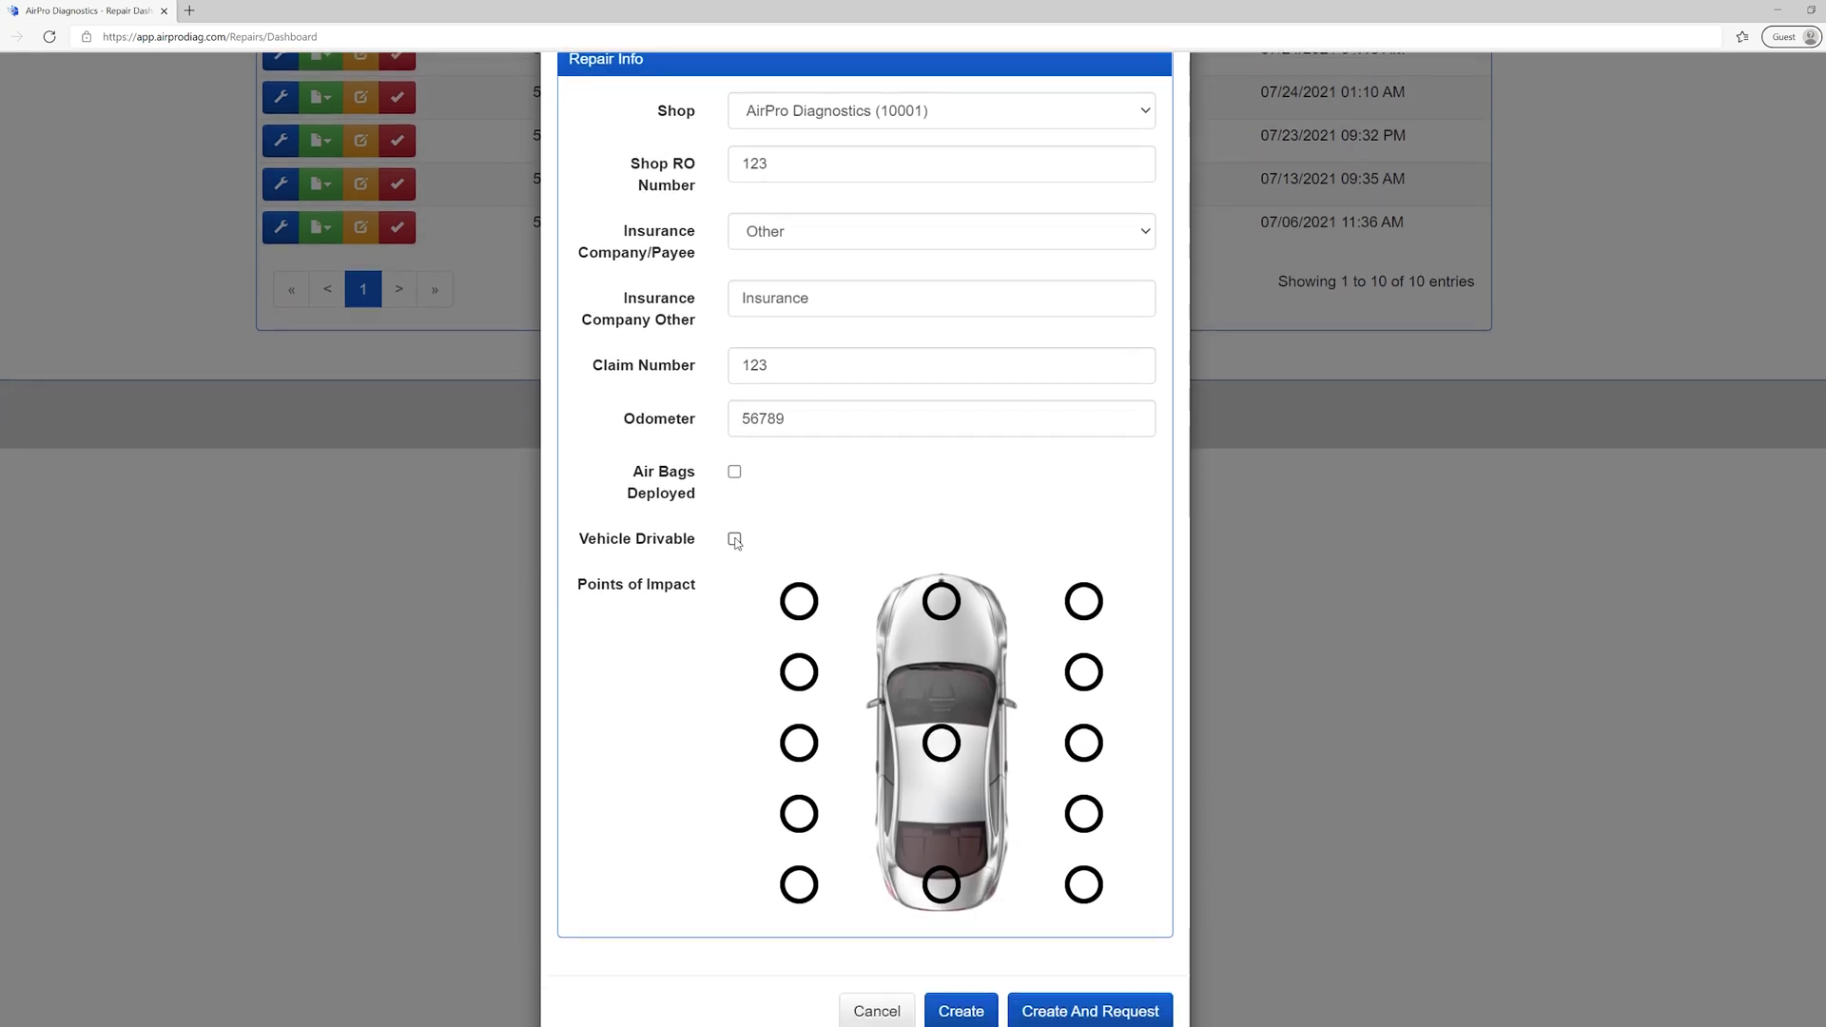
pyautogui.click(799, 594)
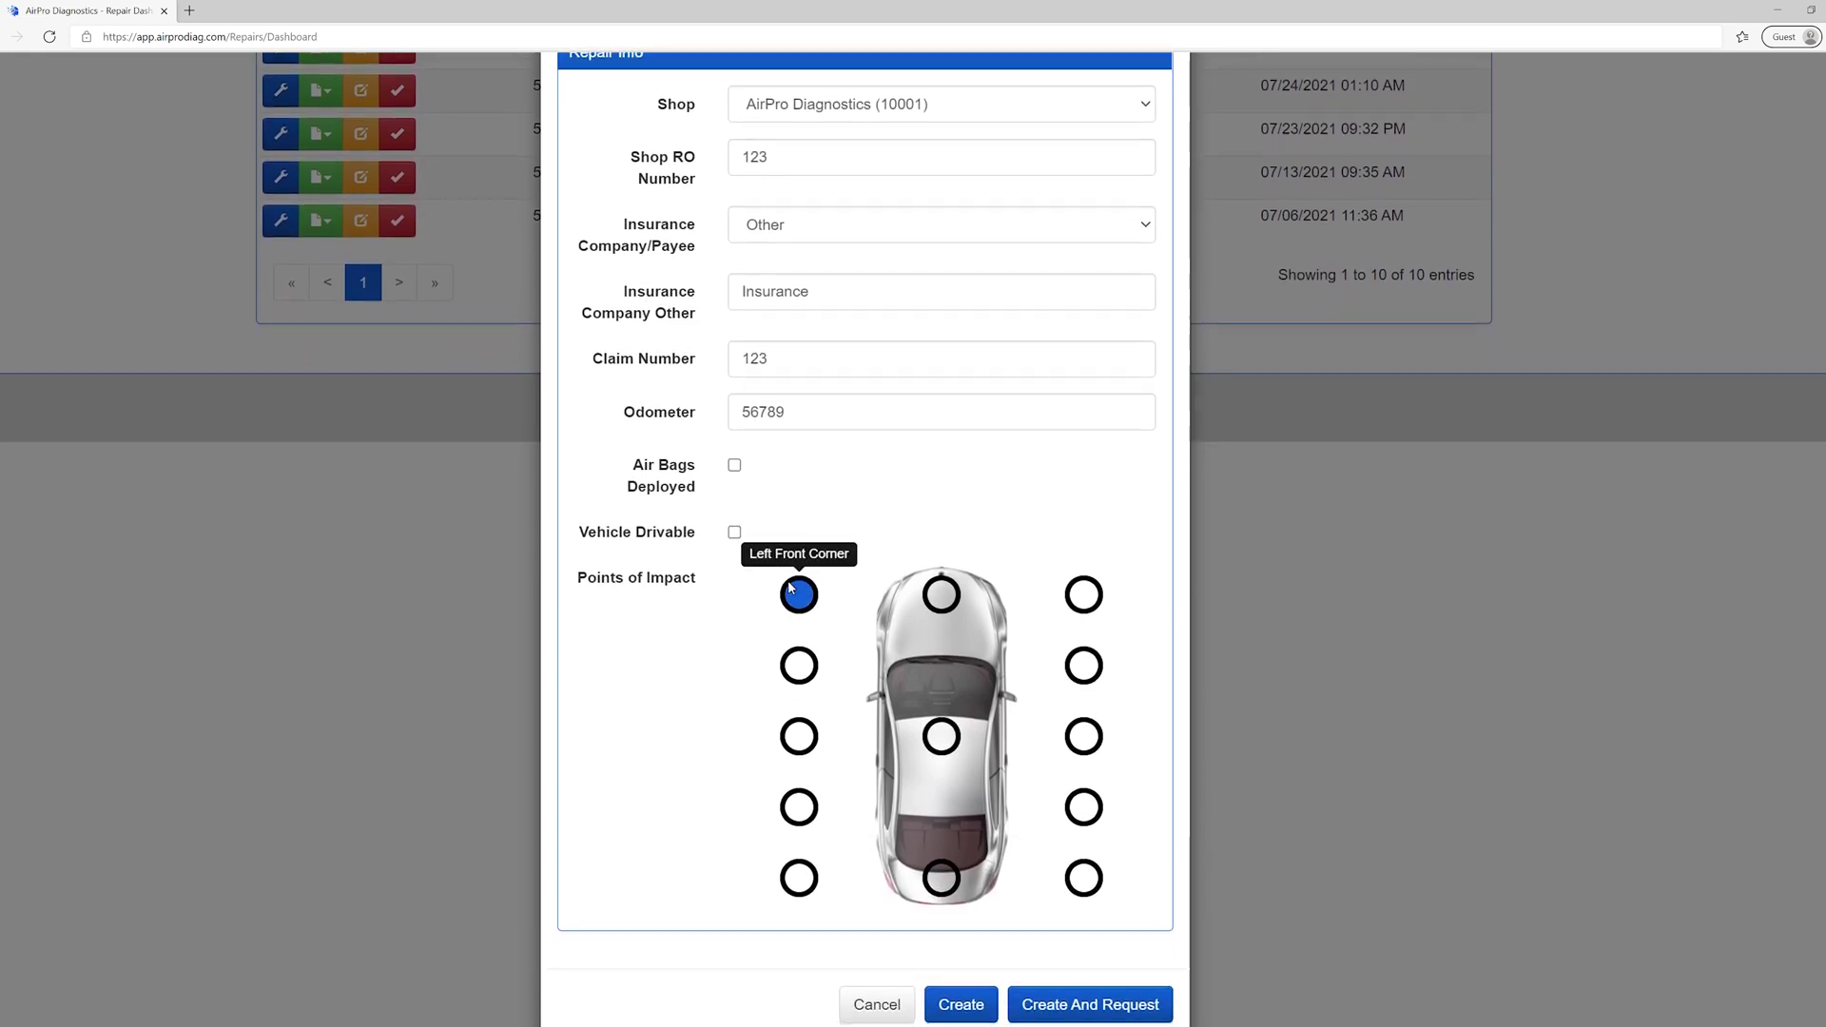
pyautogui.click(942, 591)
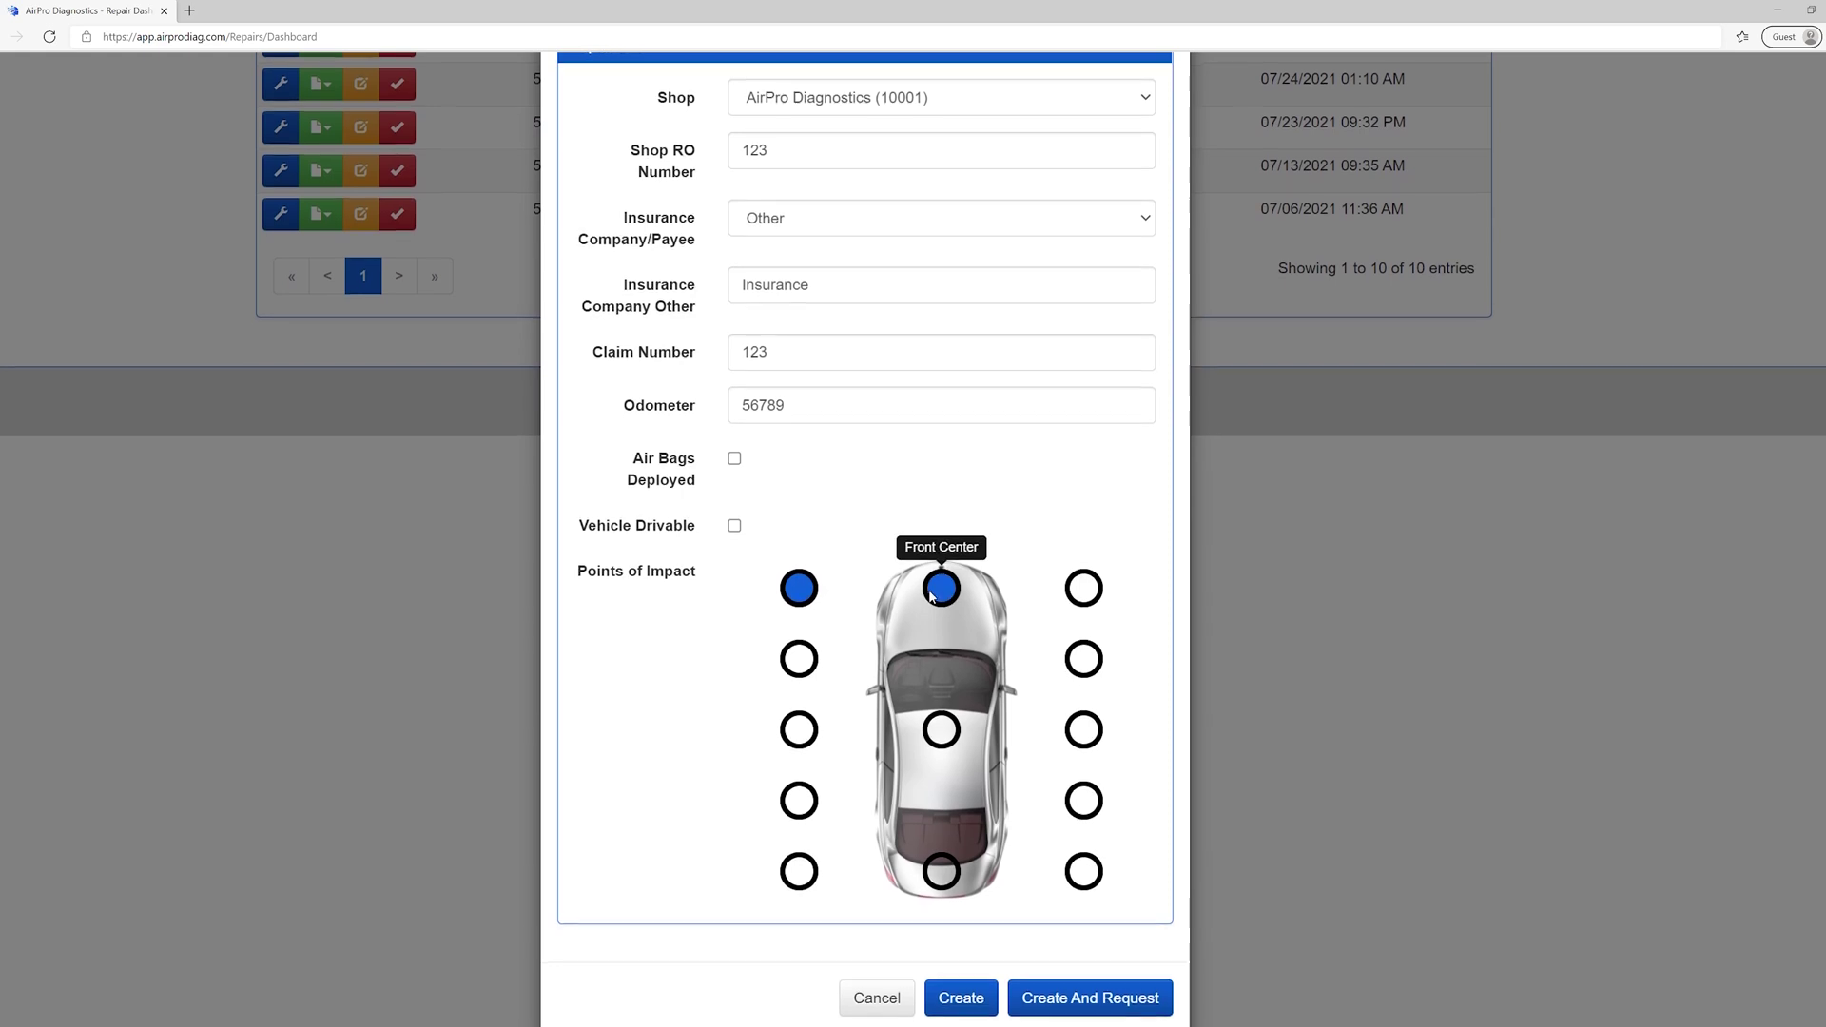
pyautogui.click(1083, 582)
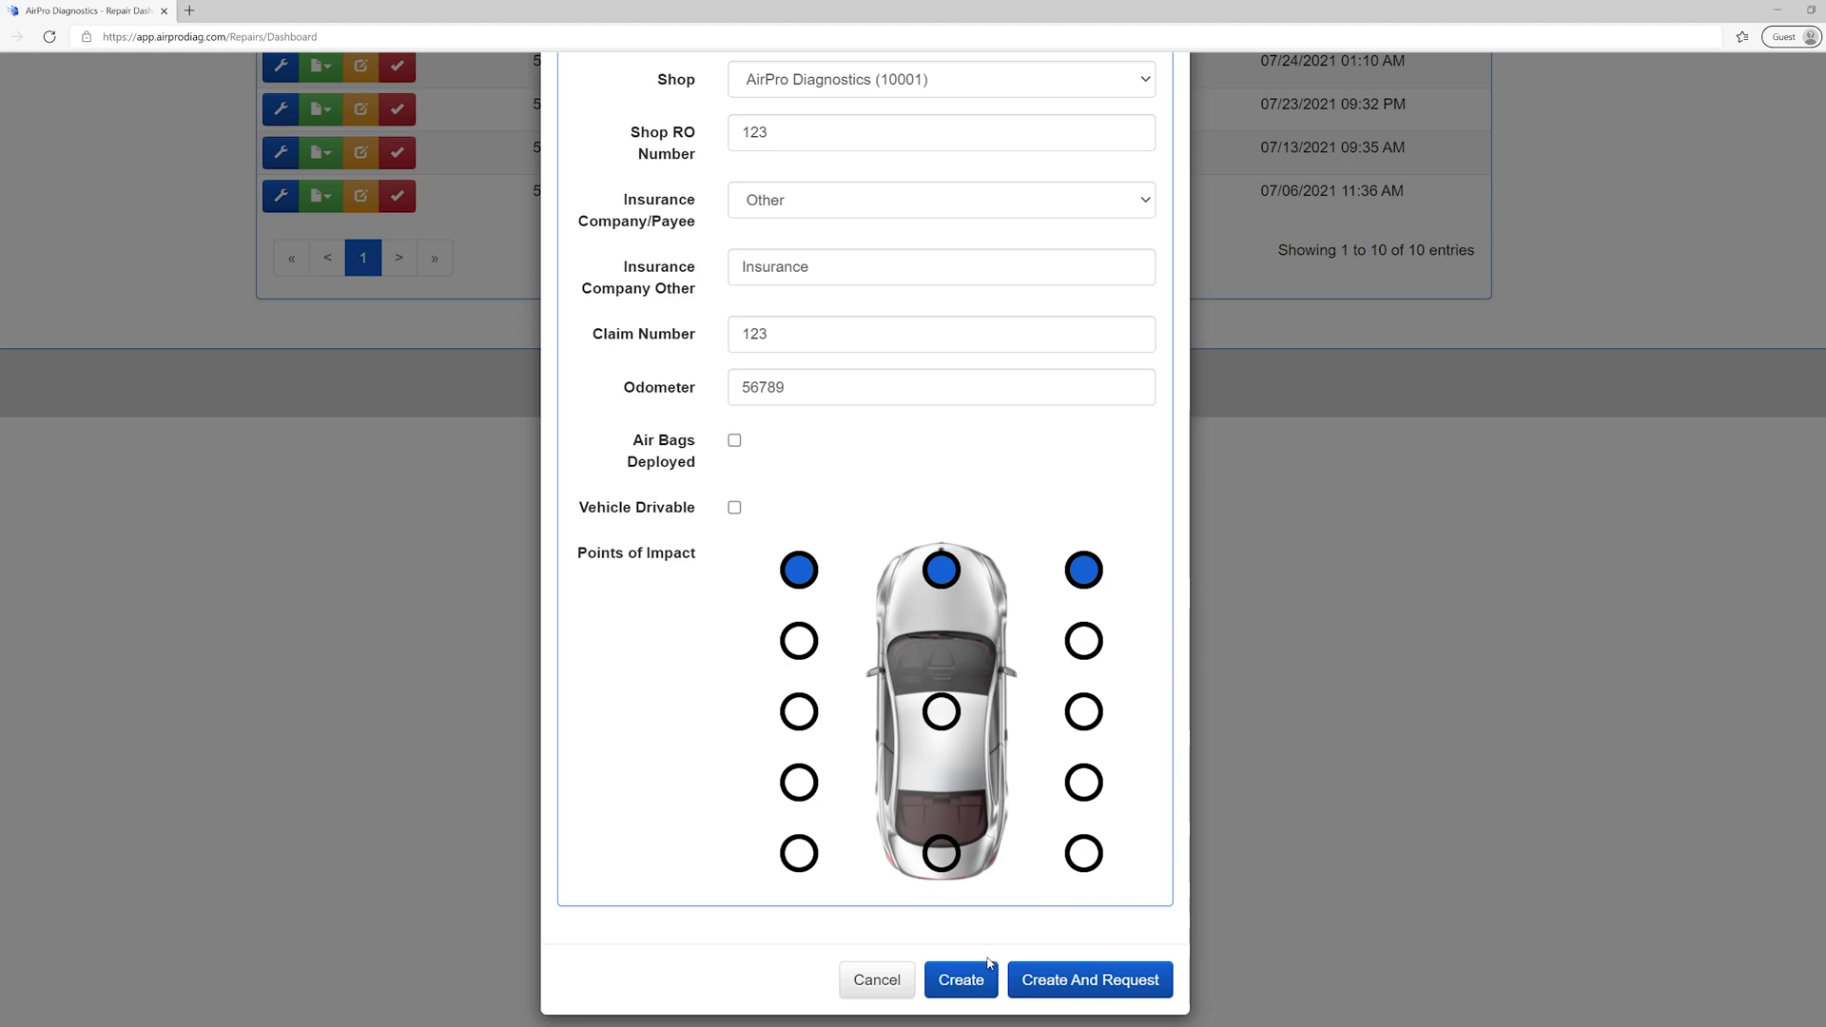
pyautogui.click(962, 977)
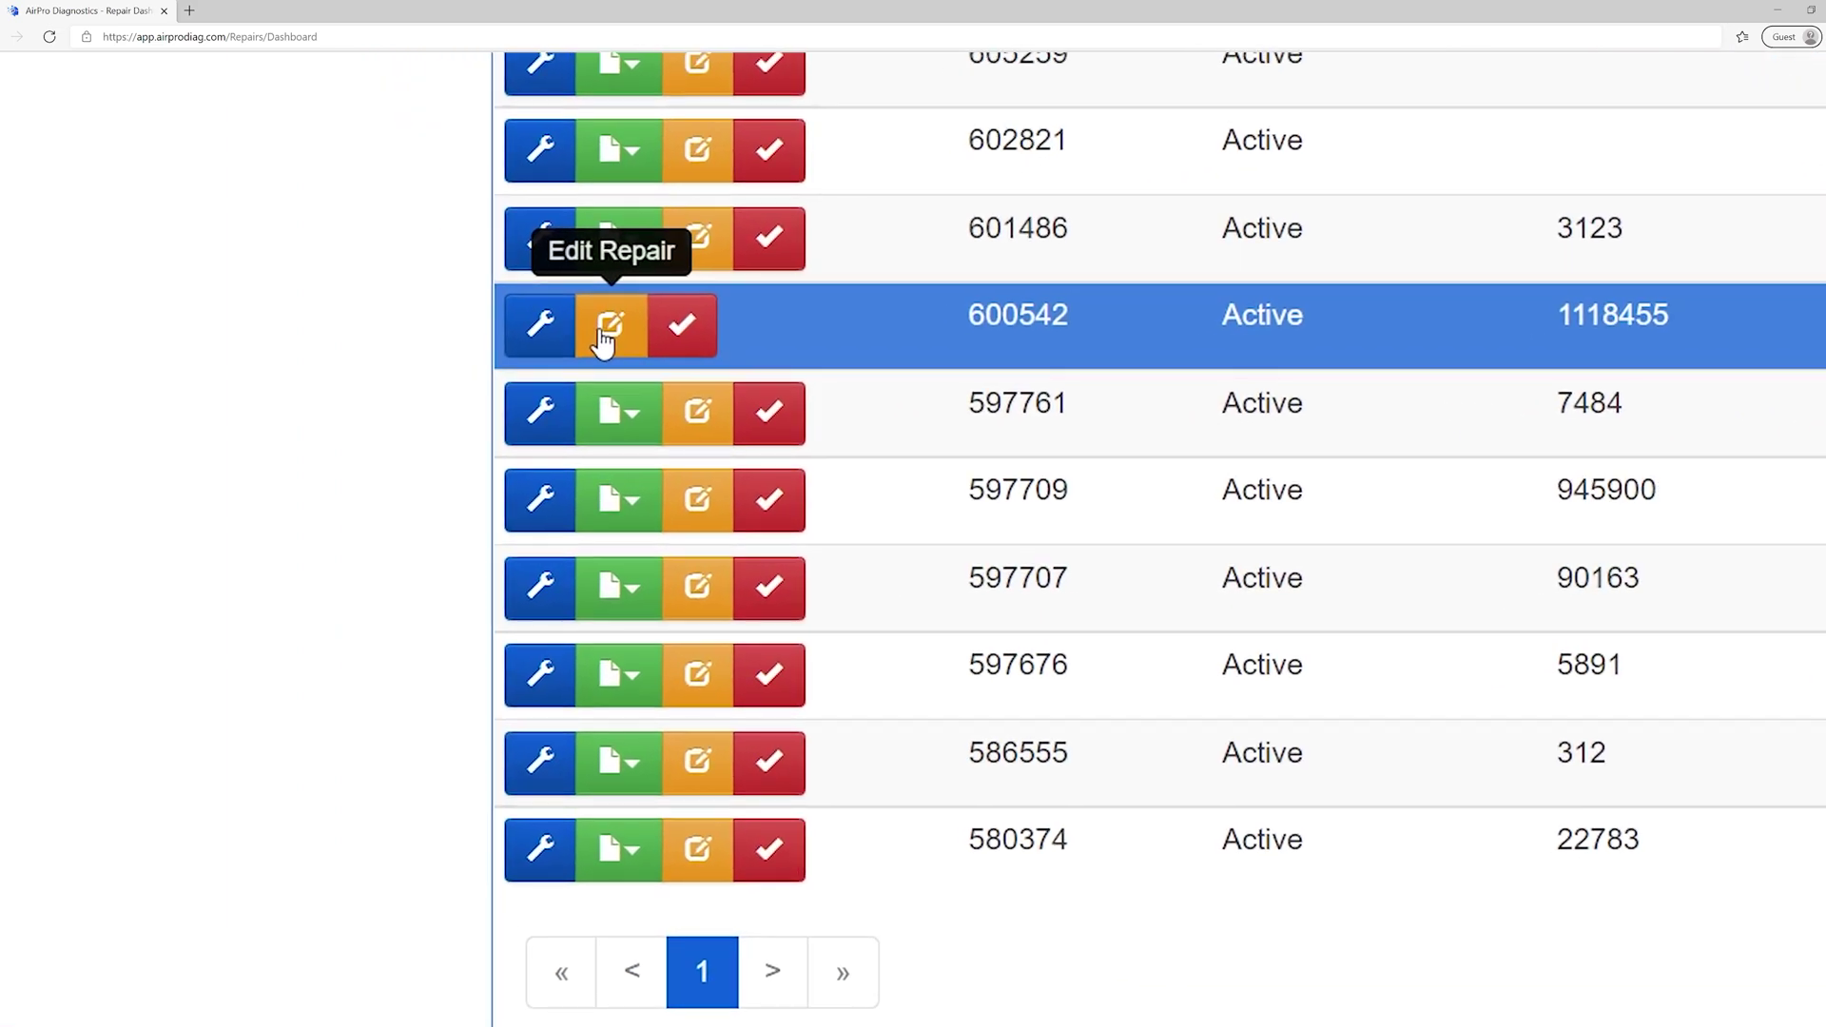
pyautogui.click(603, 335)
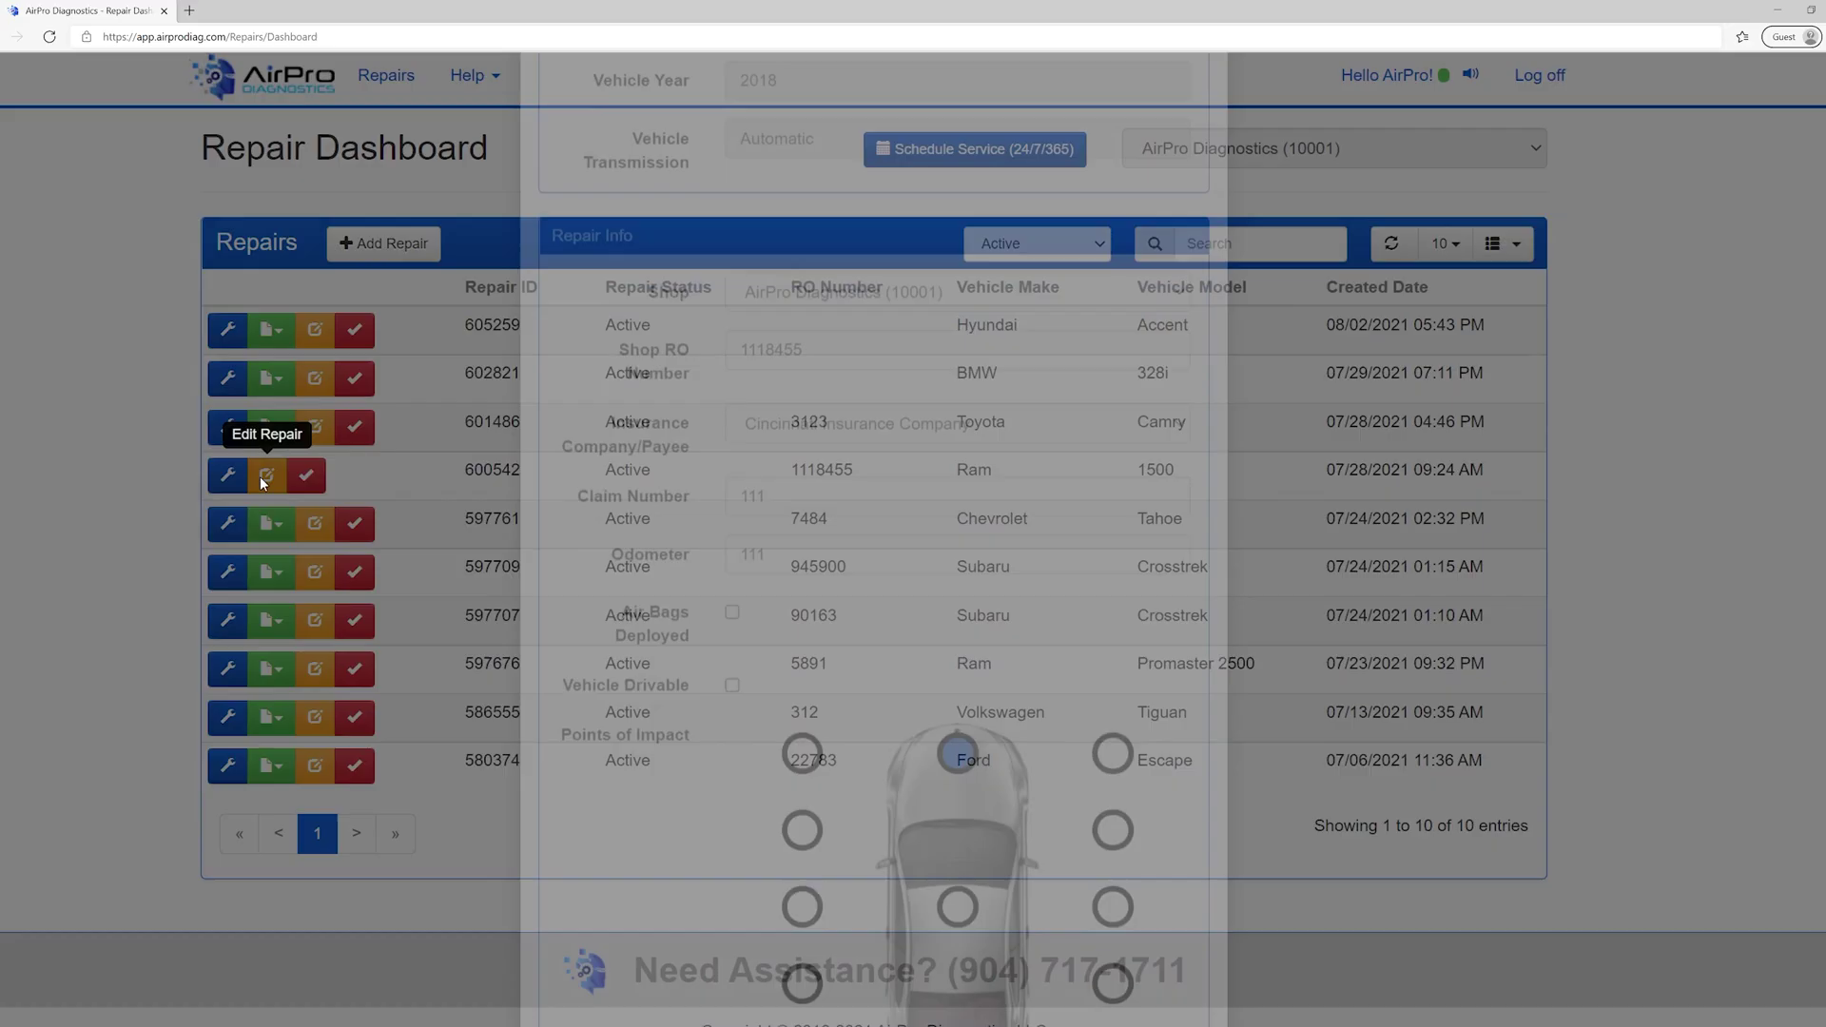
pyautogui.scroll(-1, 752, 711)
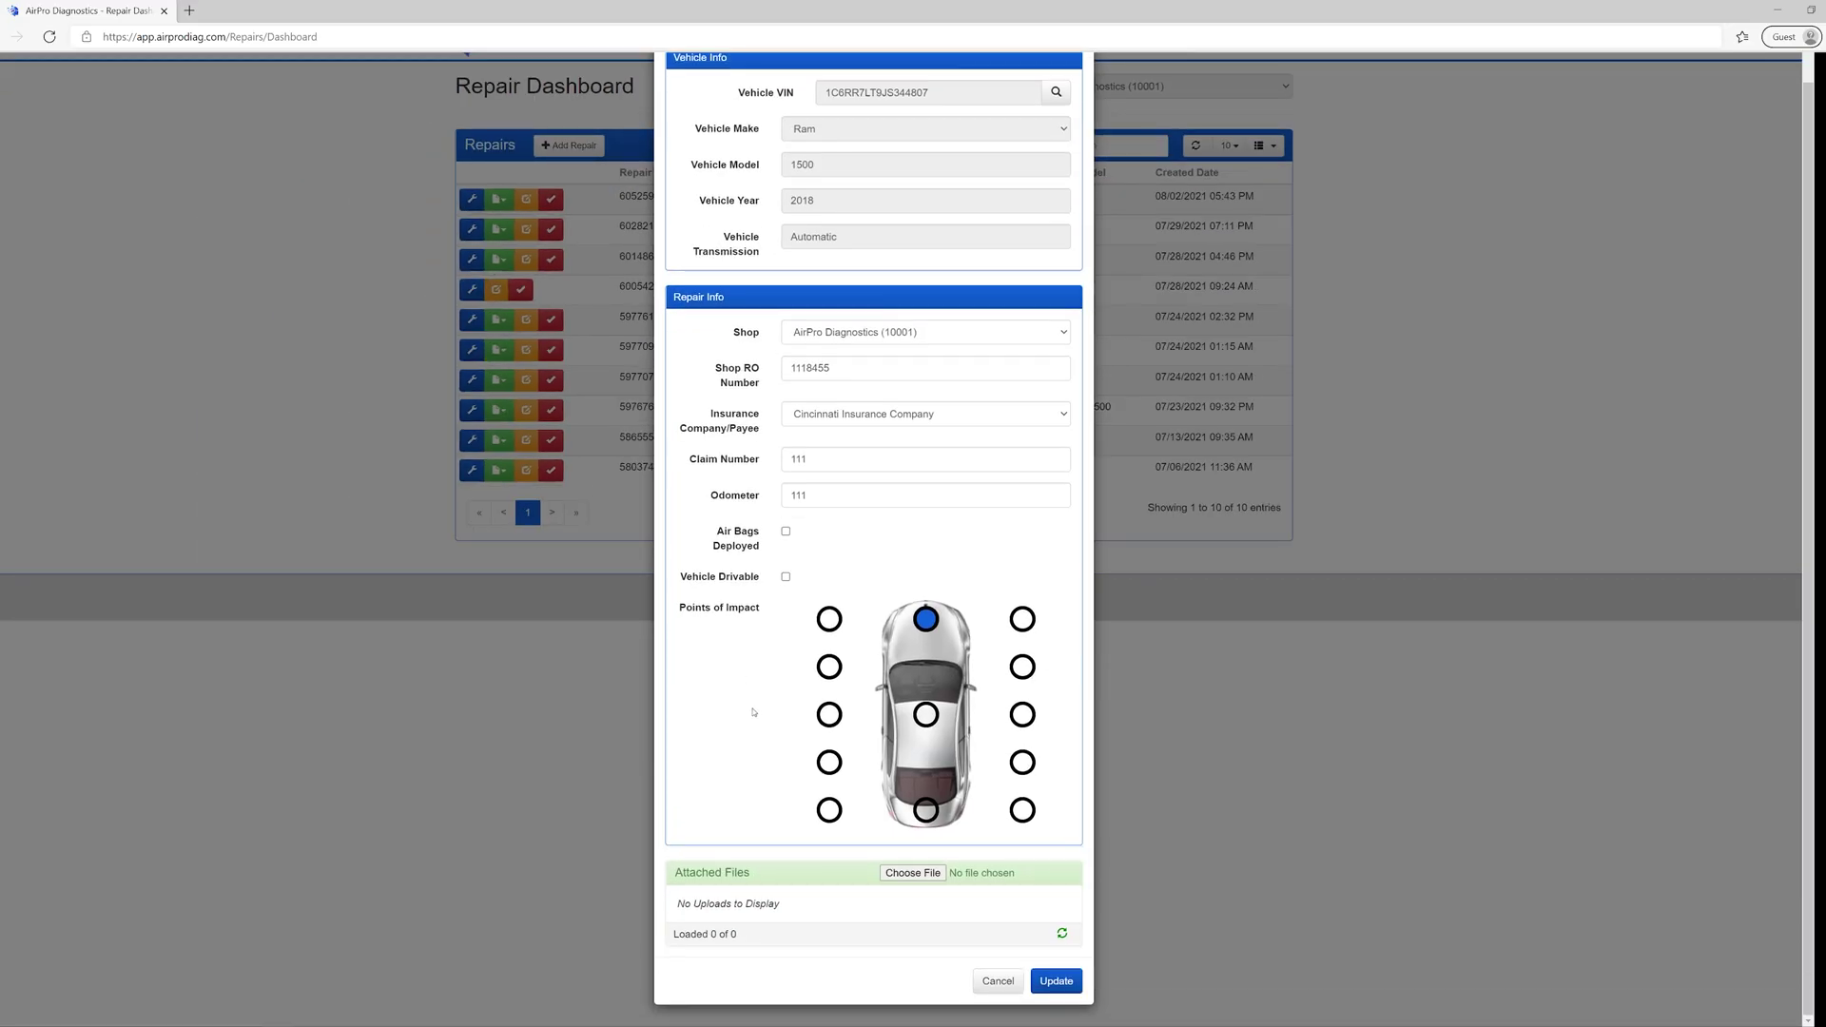
pyautogui.click(882, 870)
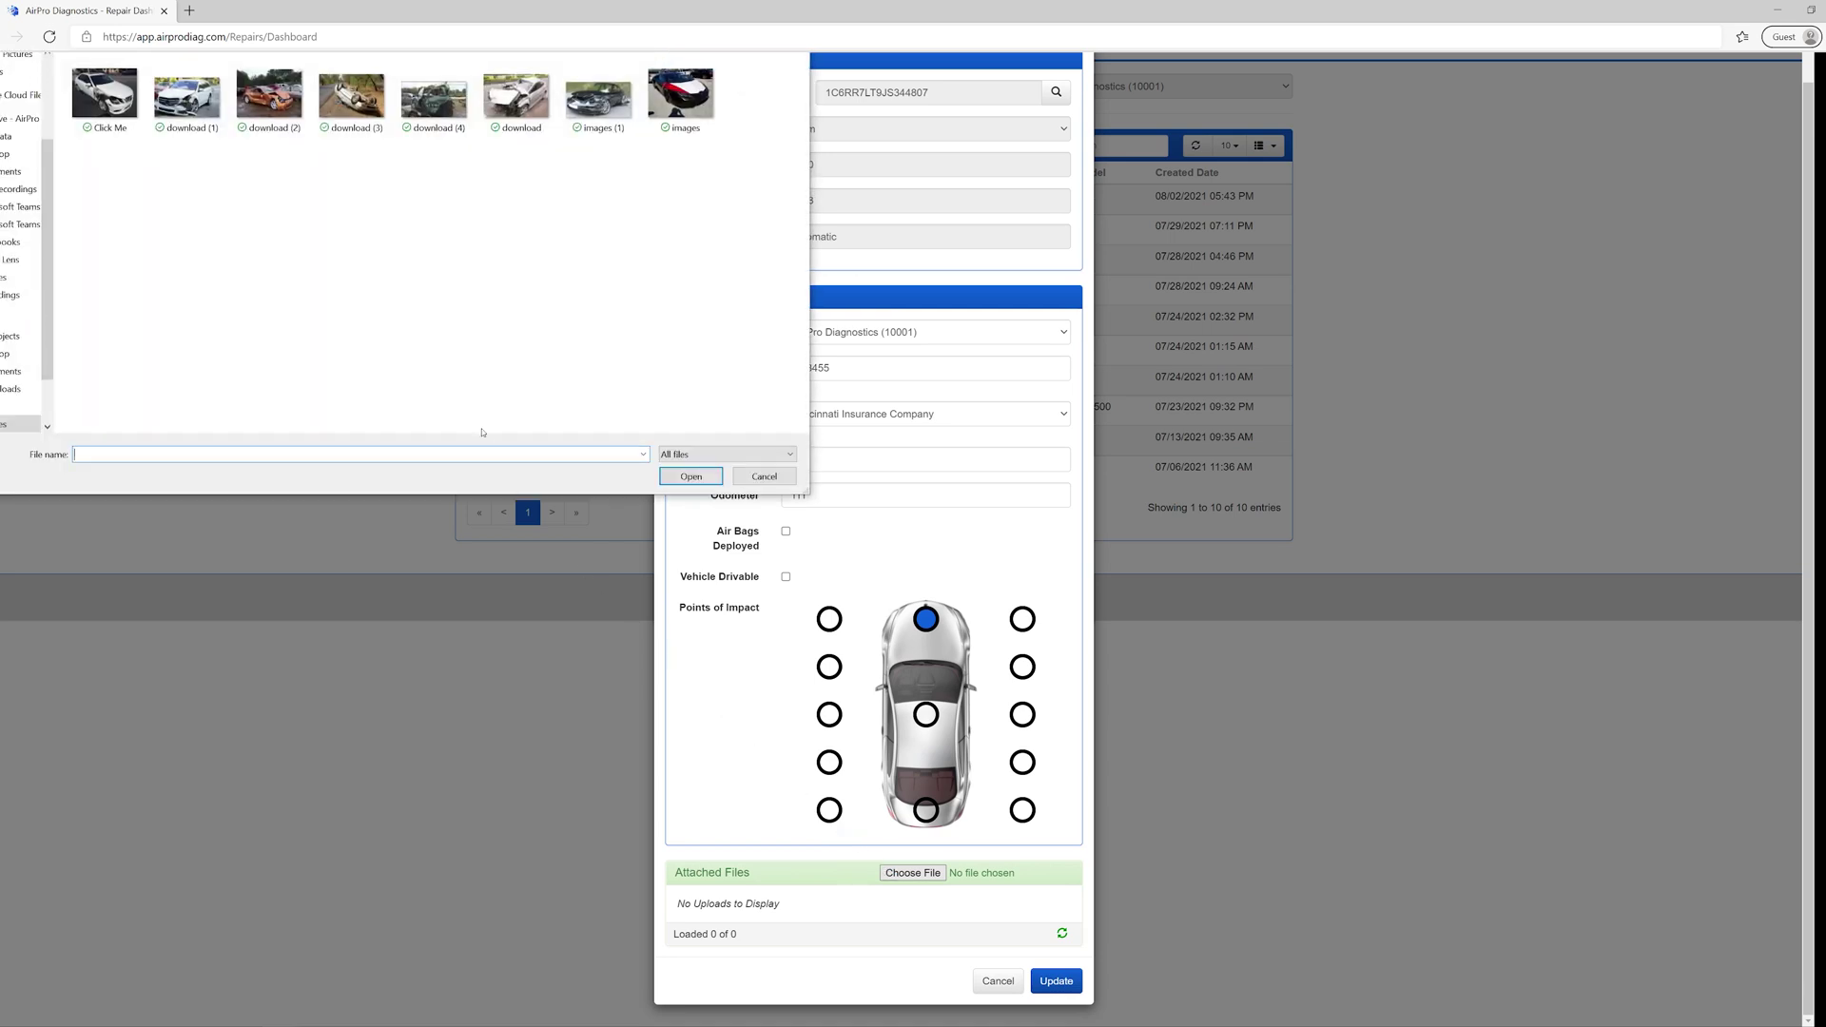
# - Attach download (4).jpg to repair 600542 and save it with Update
pyautogui.click(414, 115)
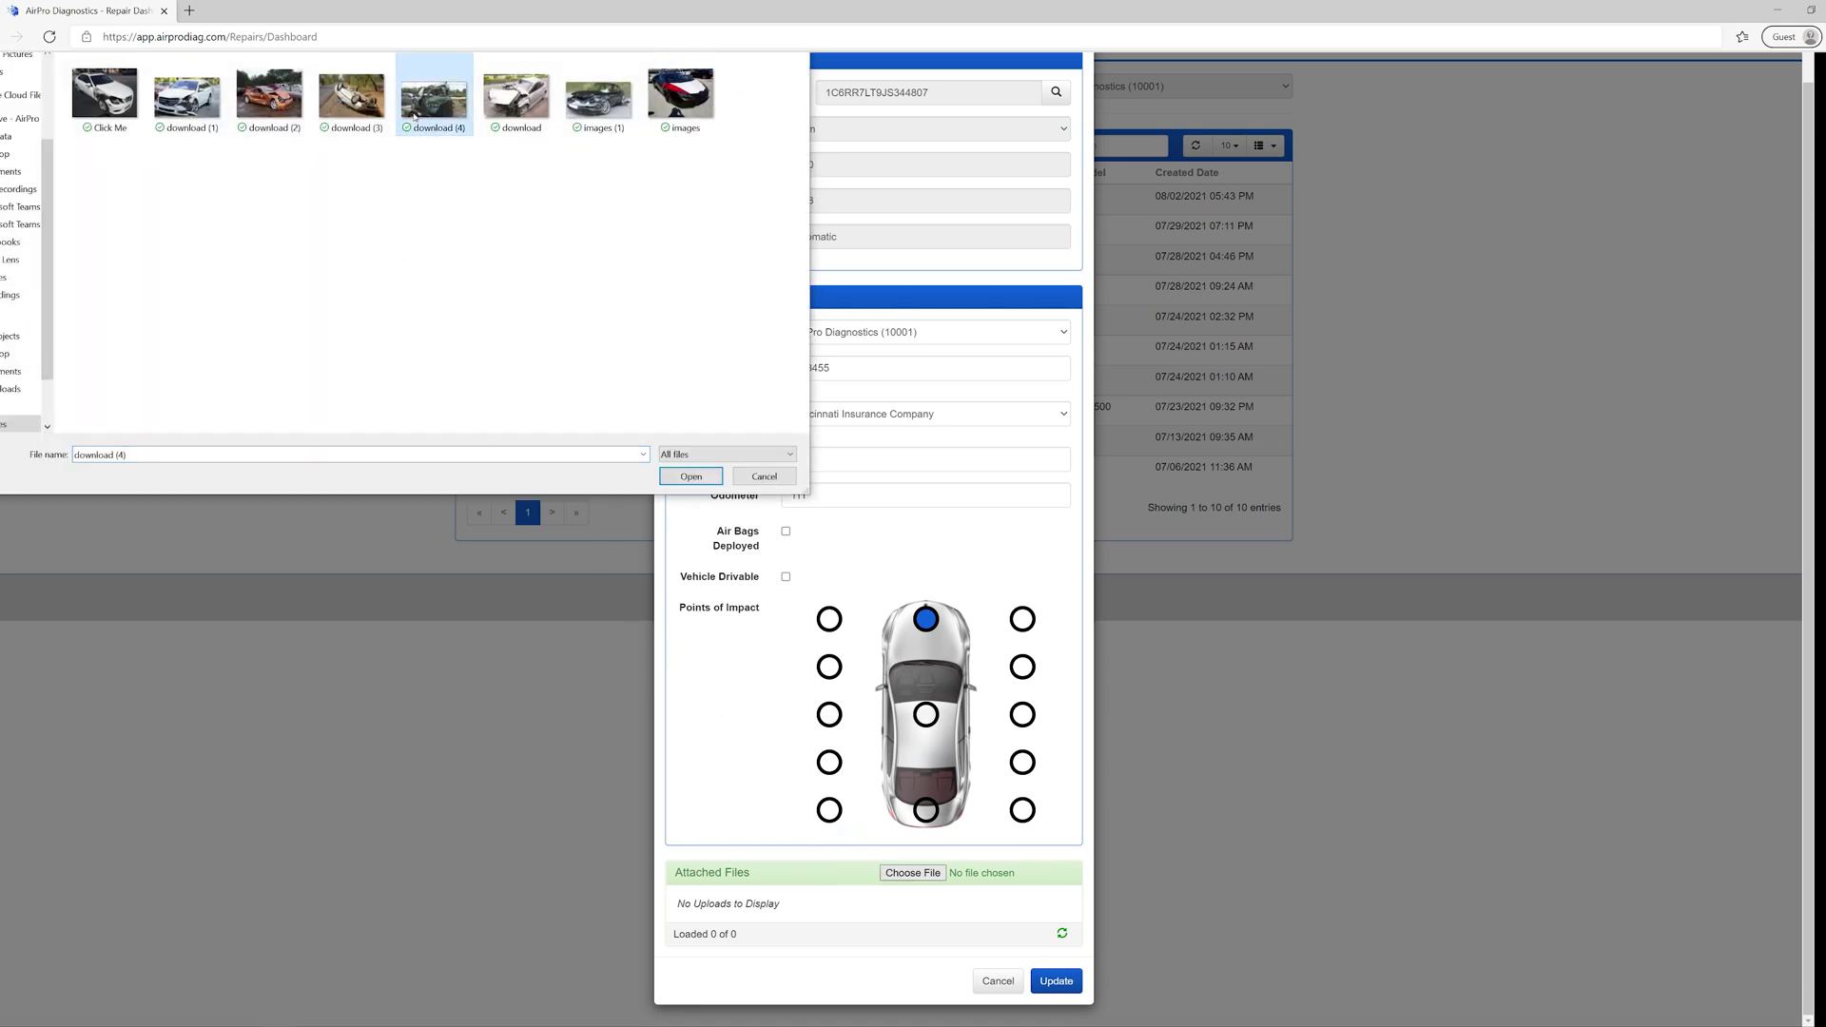
pyautogui.click(673, 480)
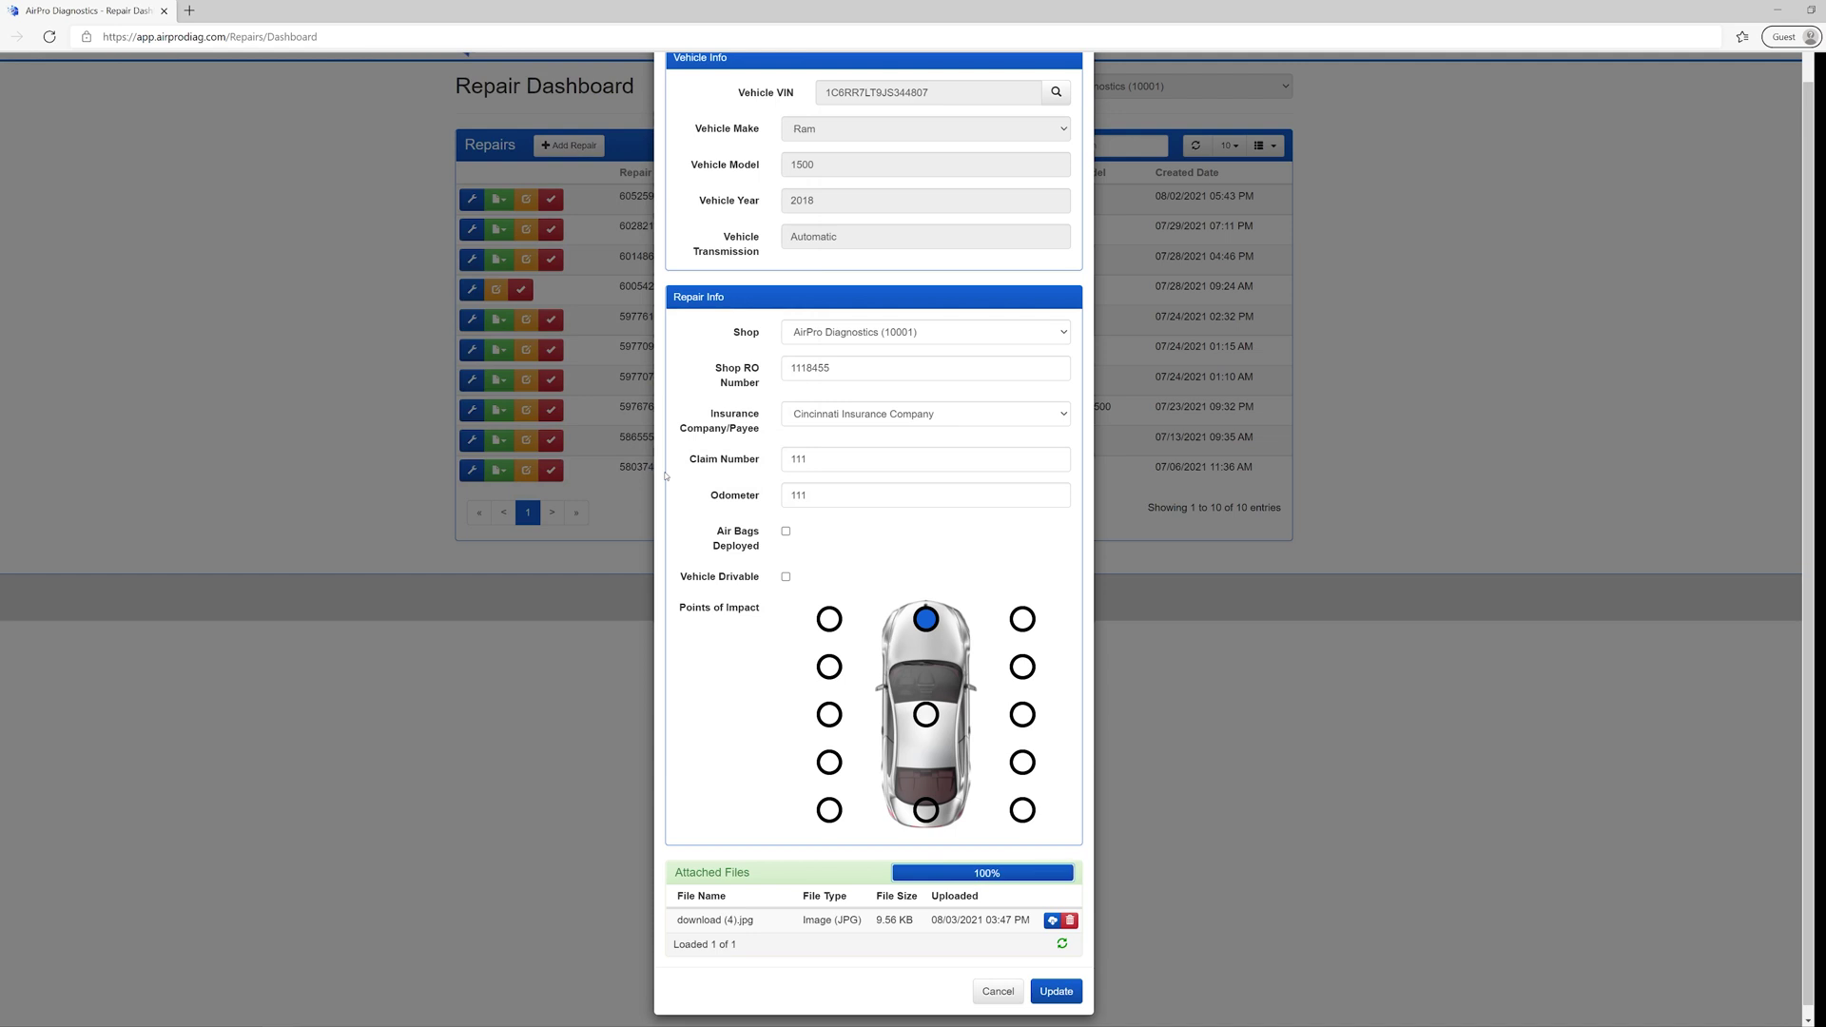
pyautogui.click(1040, 989)
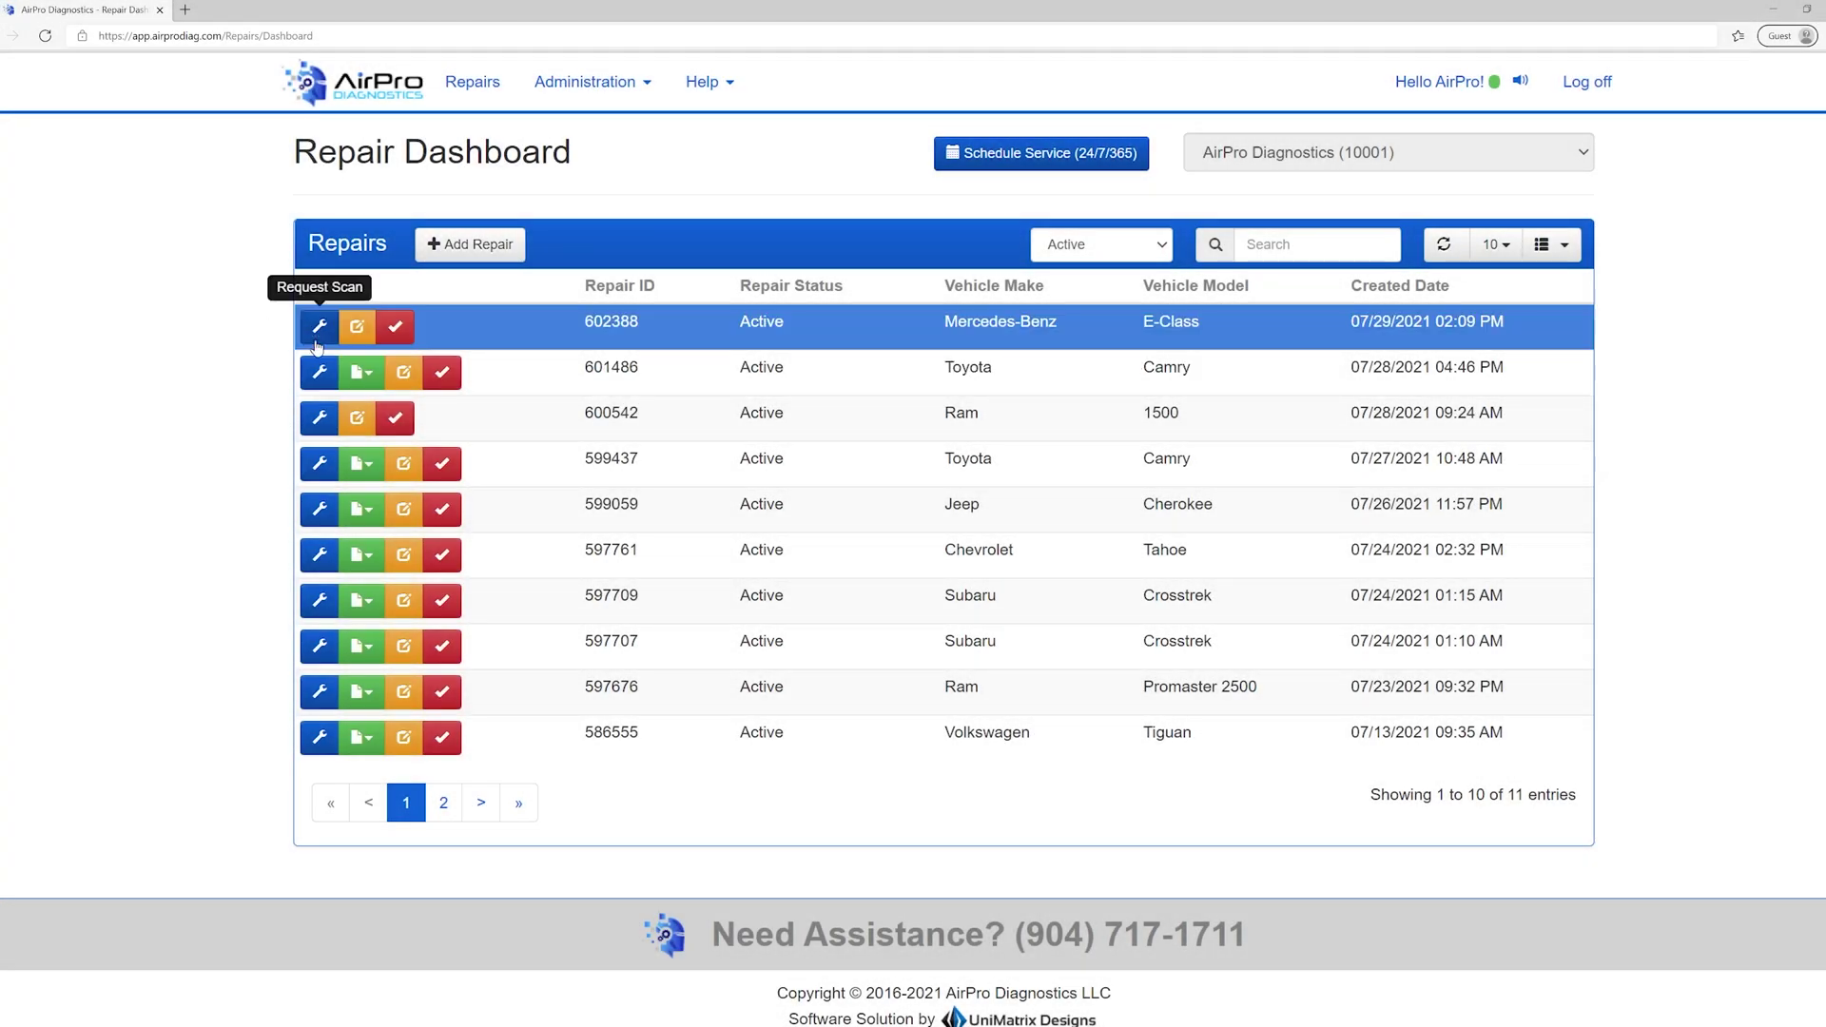
# - Start a scan request on repair 602388 with category Pre-Scan and device AP16119
pyautogui.click(318, 328)
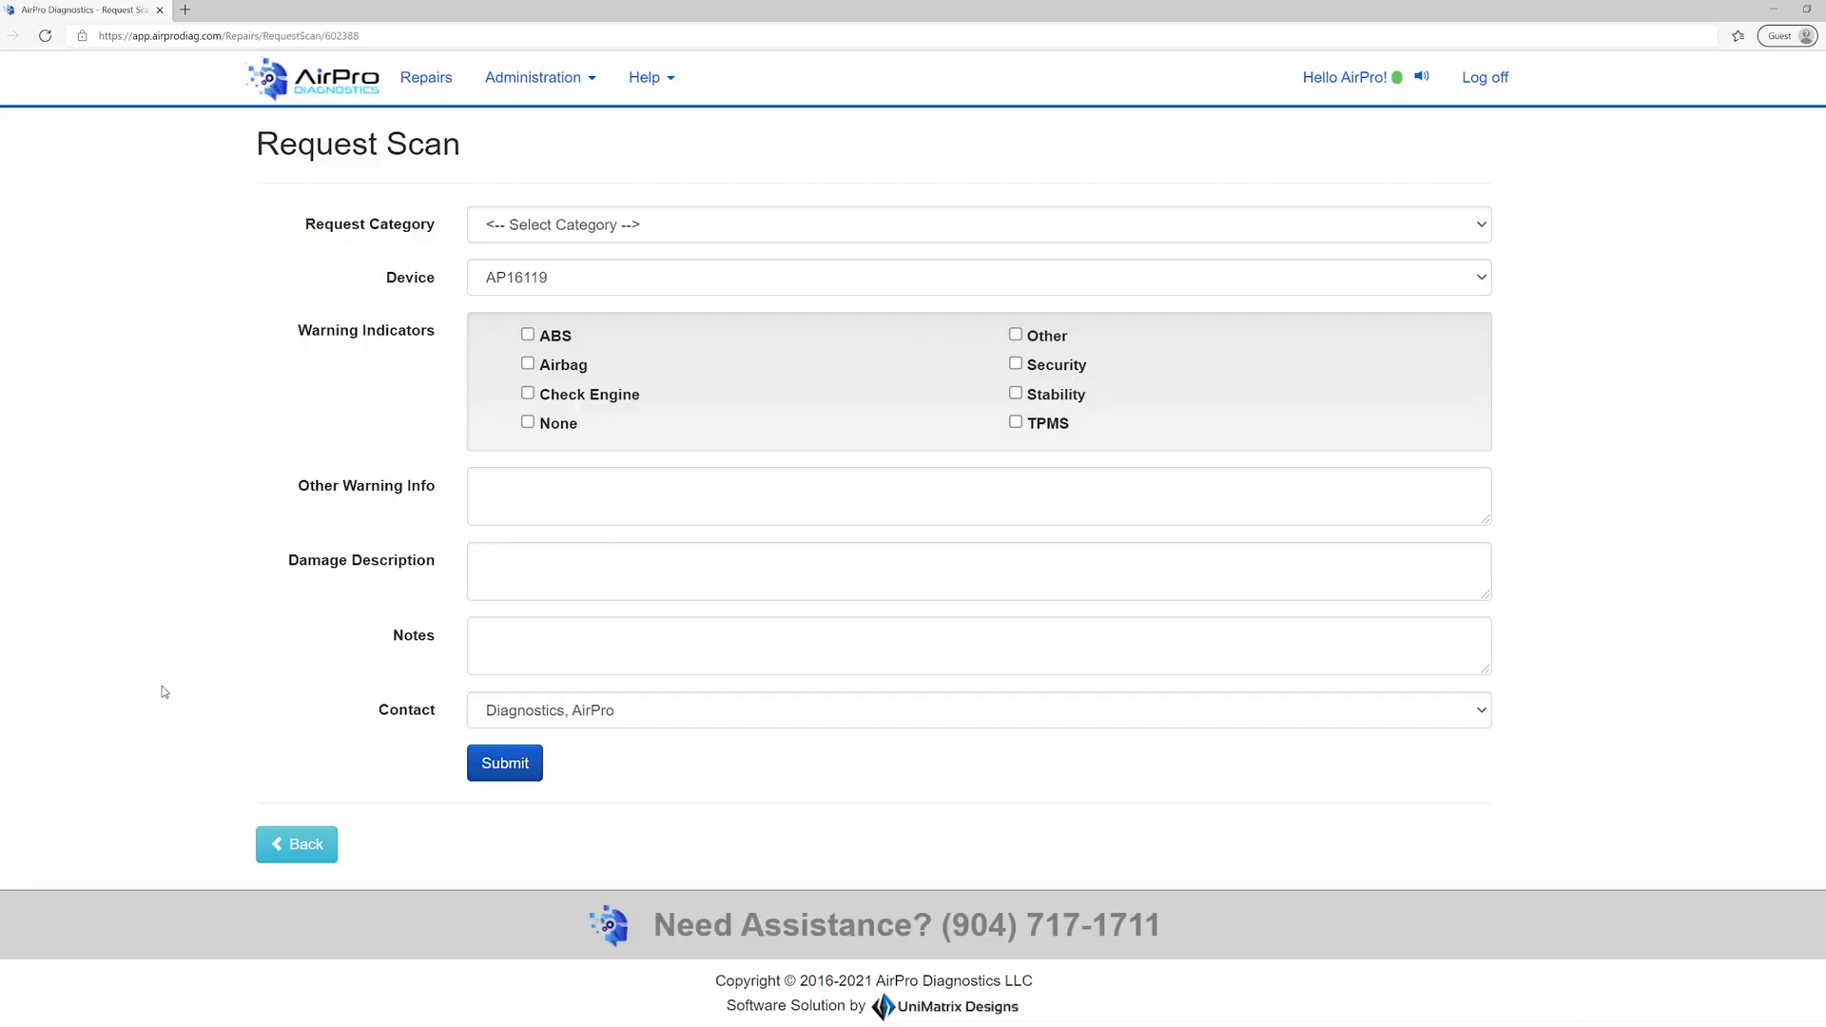
pyautogui.click(923, 228)
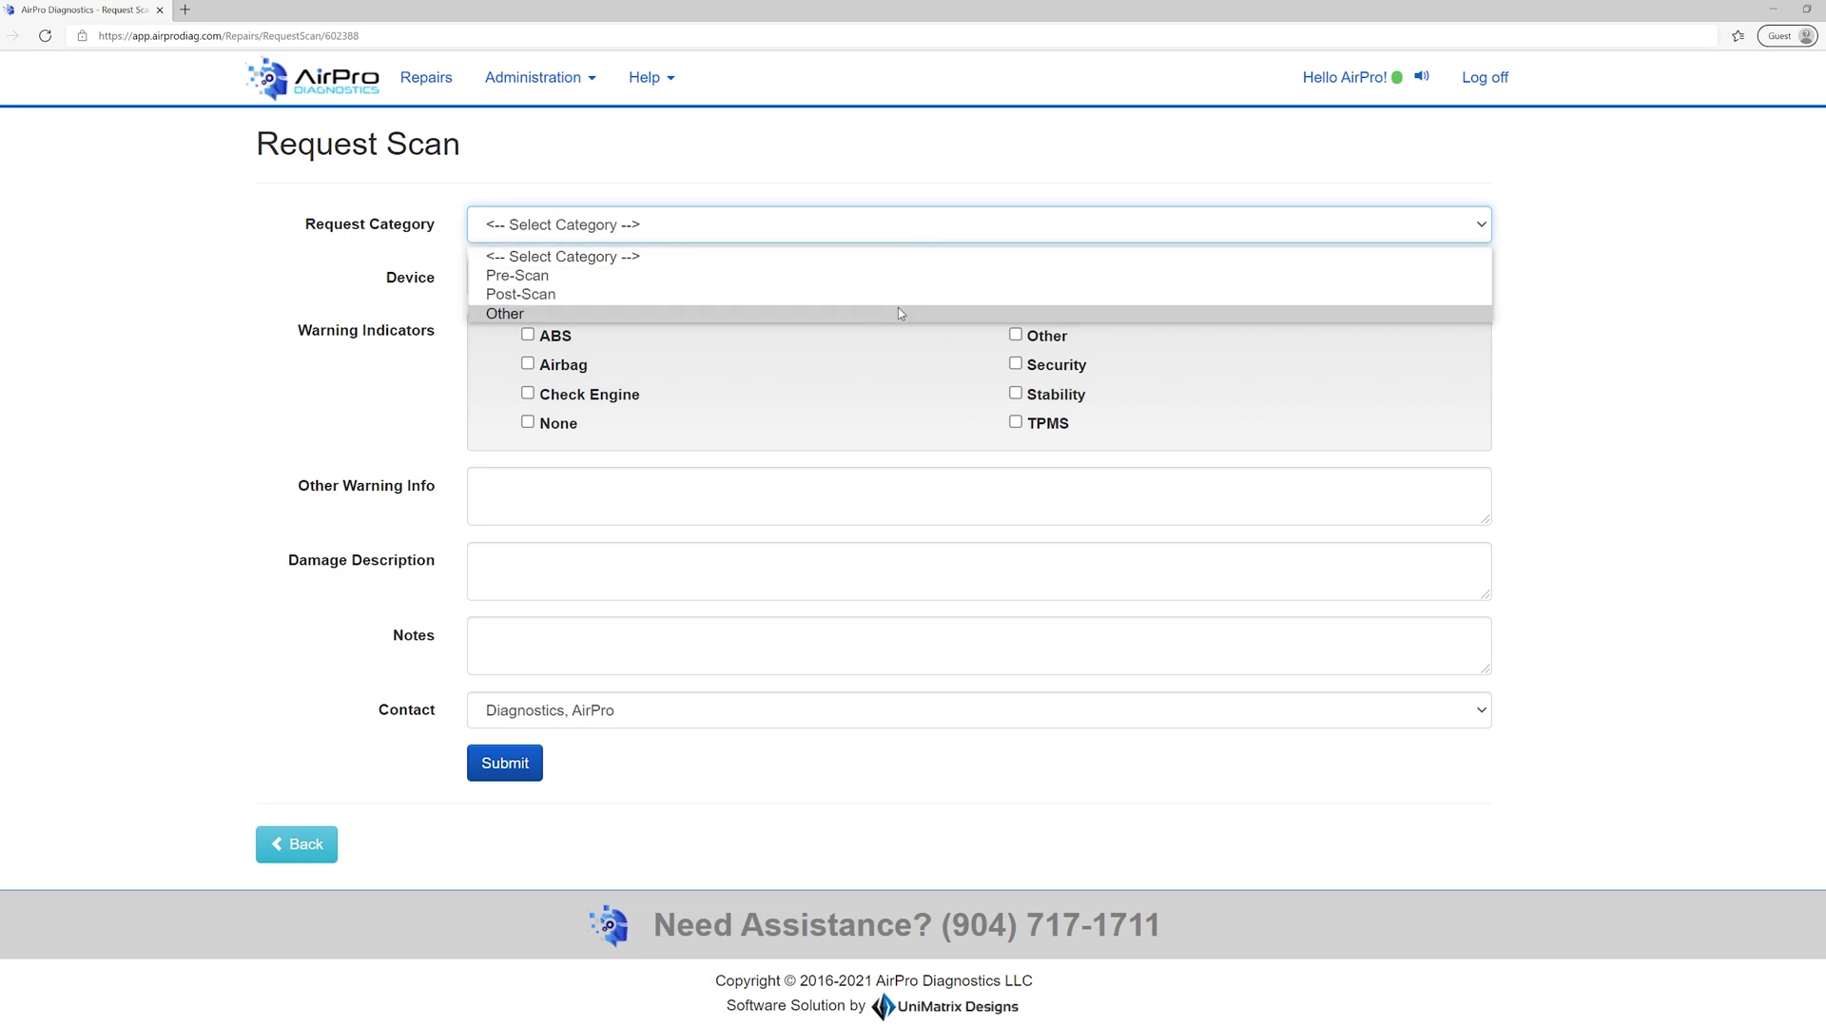
pyautogui.click(897, 309)
pyautogui.click(892, 287)
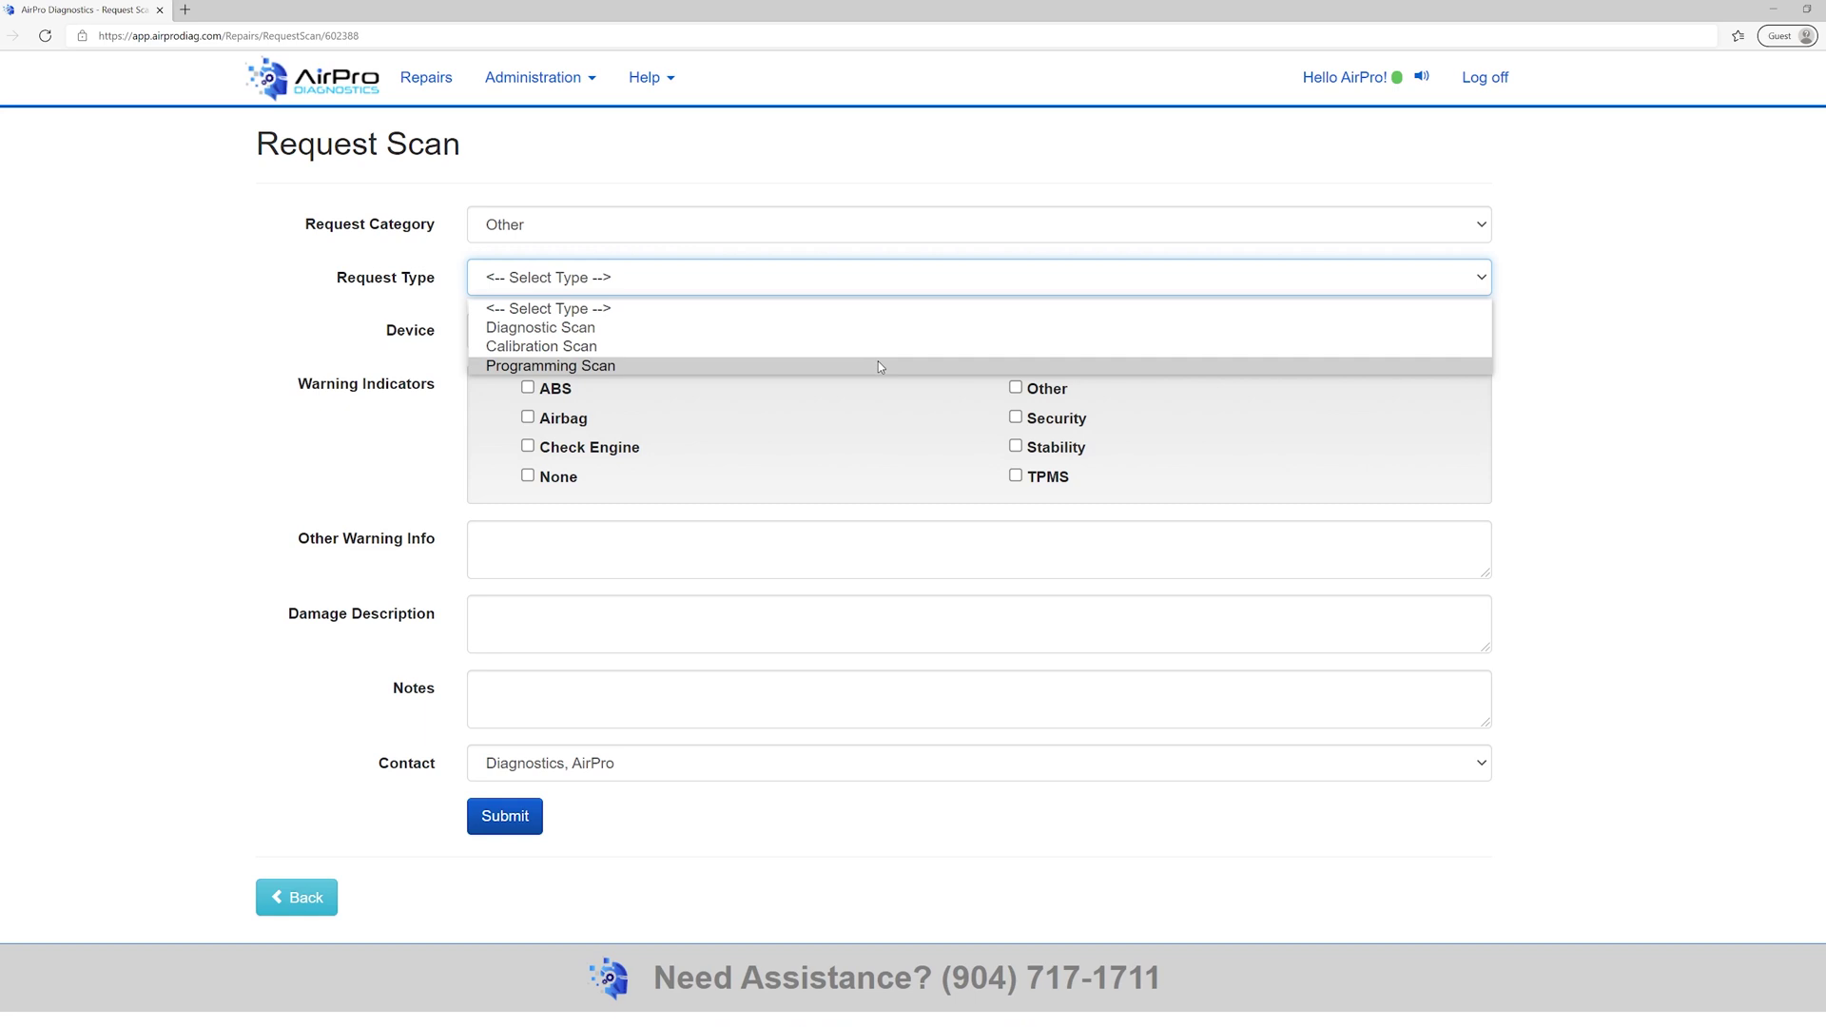
pyautogui.click(875, 375)
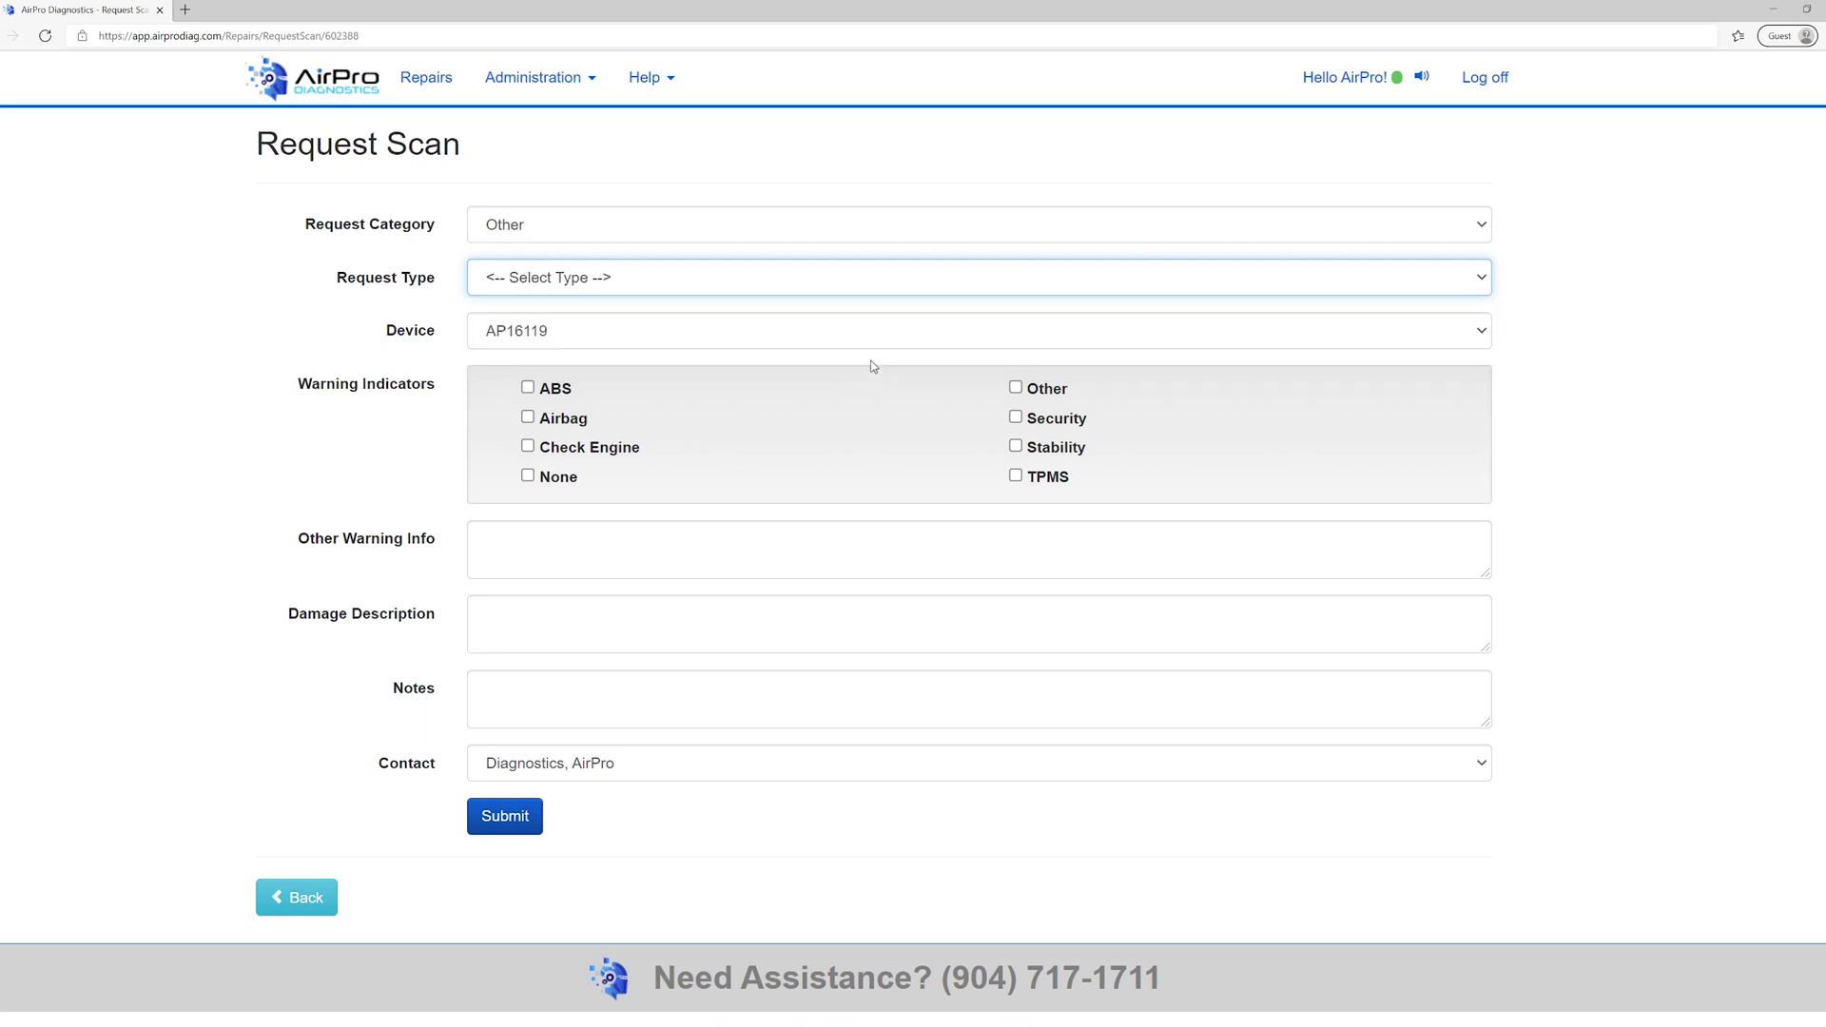
pyautogui.click(844, 229)
pyautogui.click(835, 275)
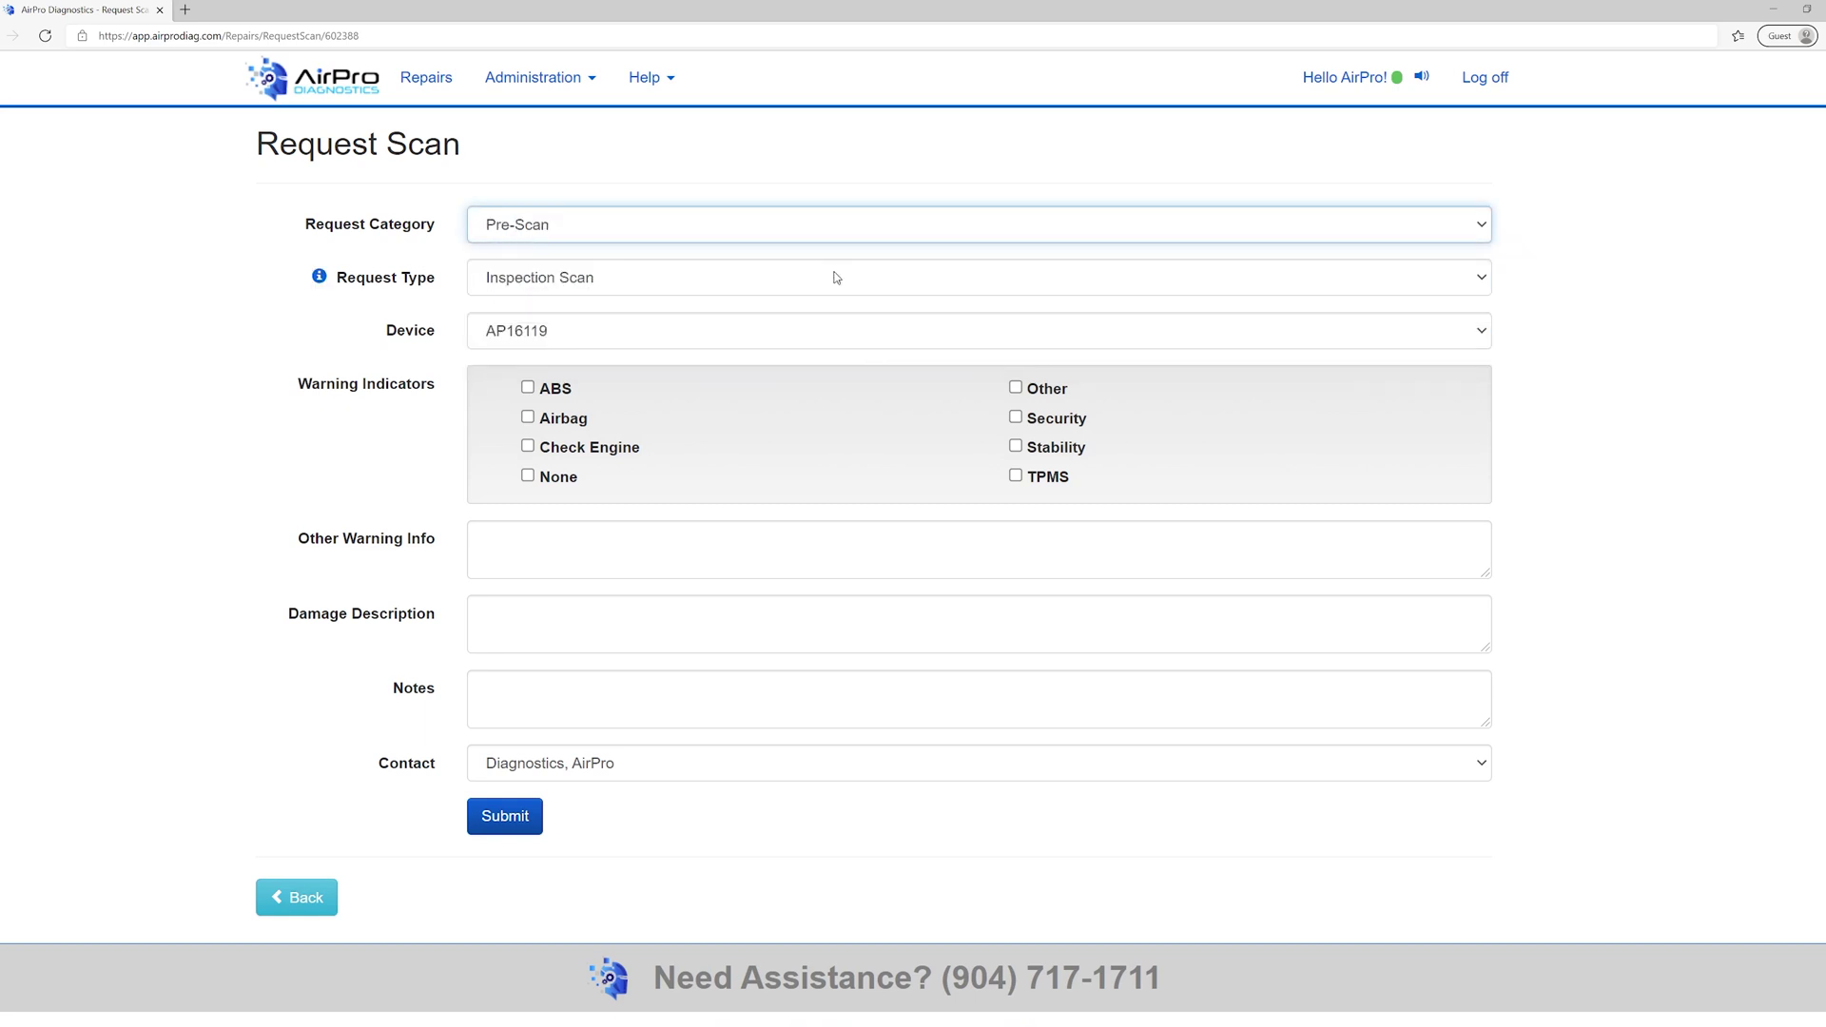
pyautogui.click(816, 329)
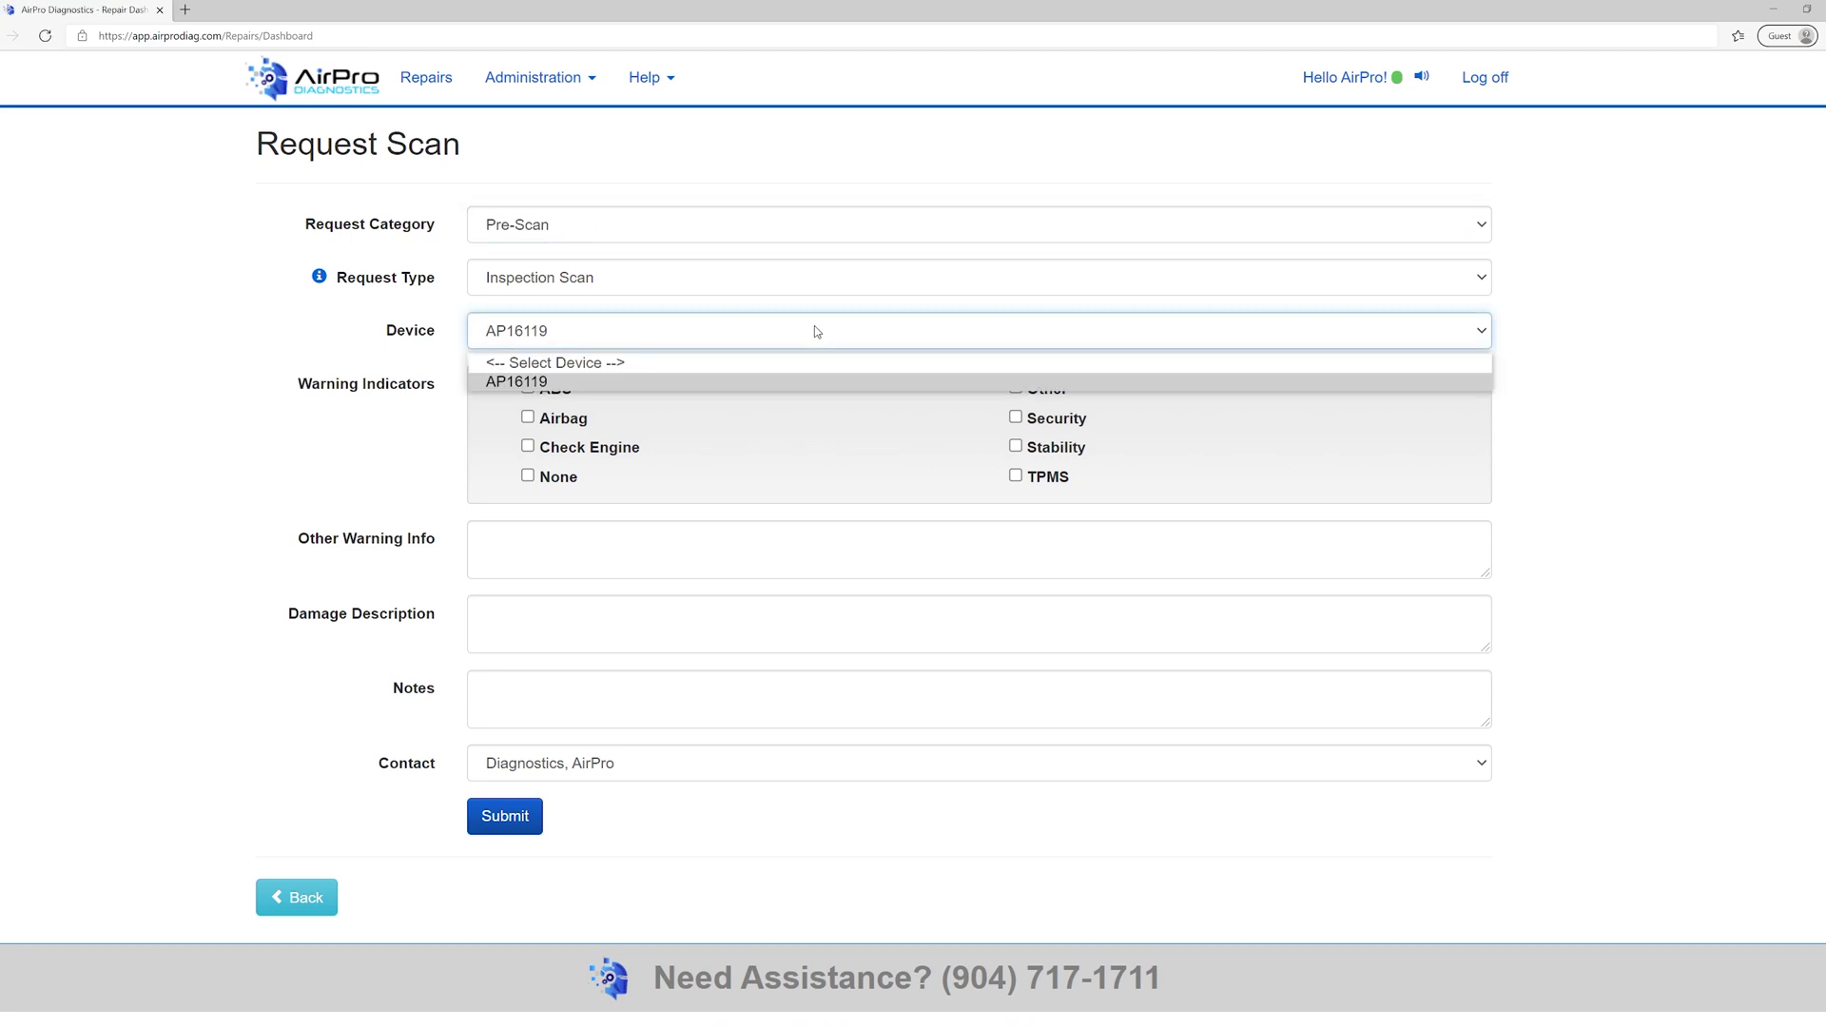
pyautogui.click(814, 329)
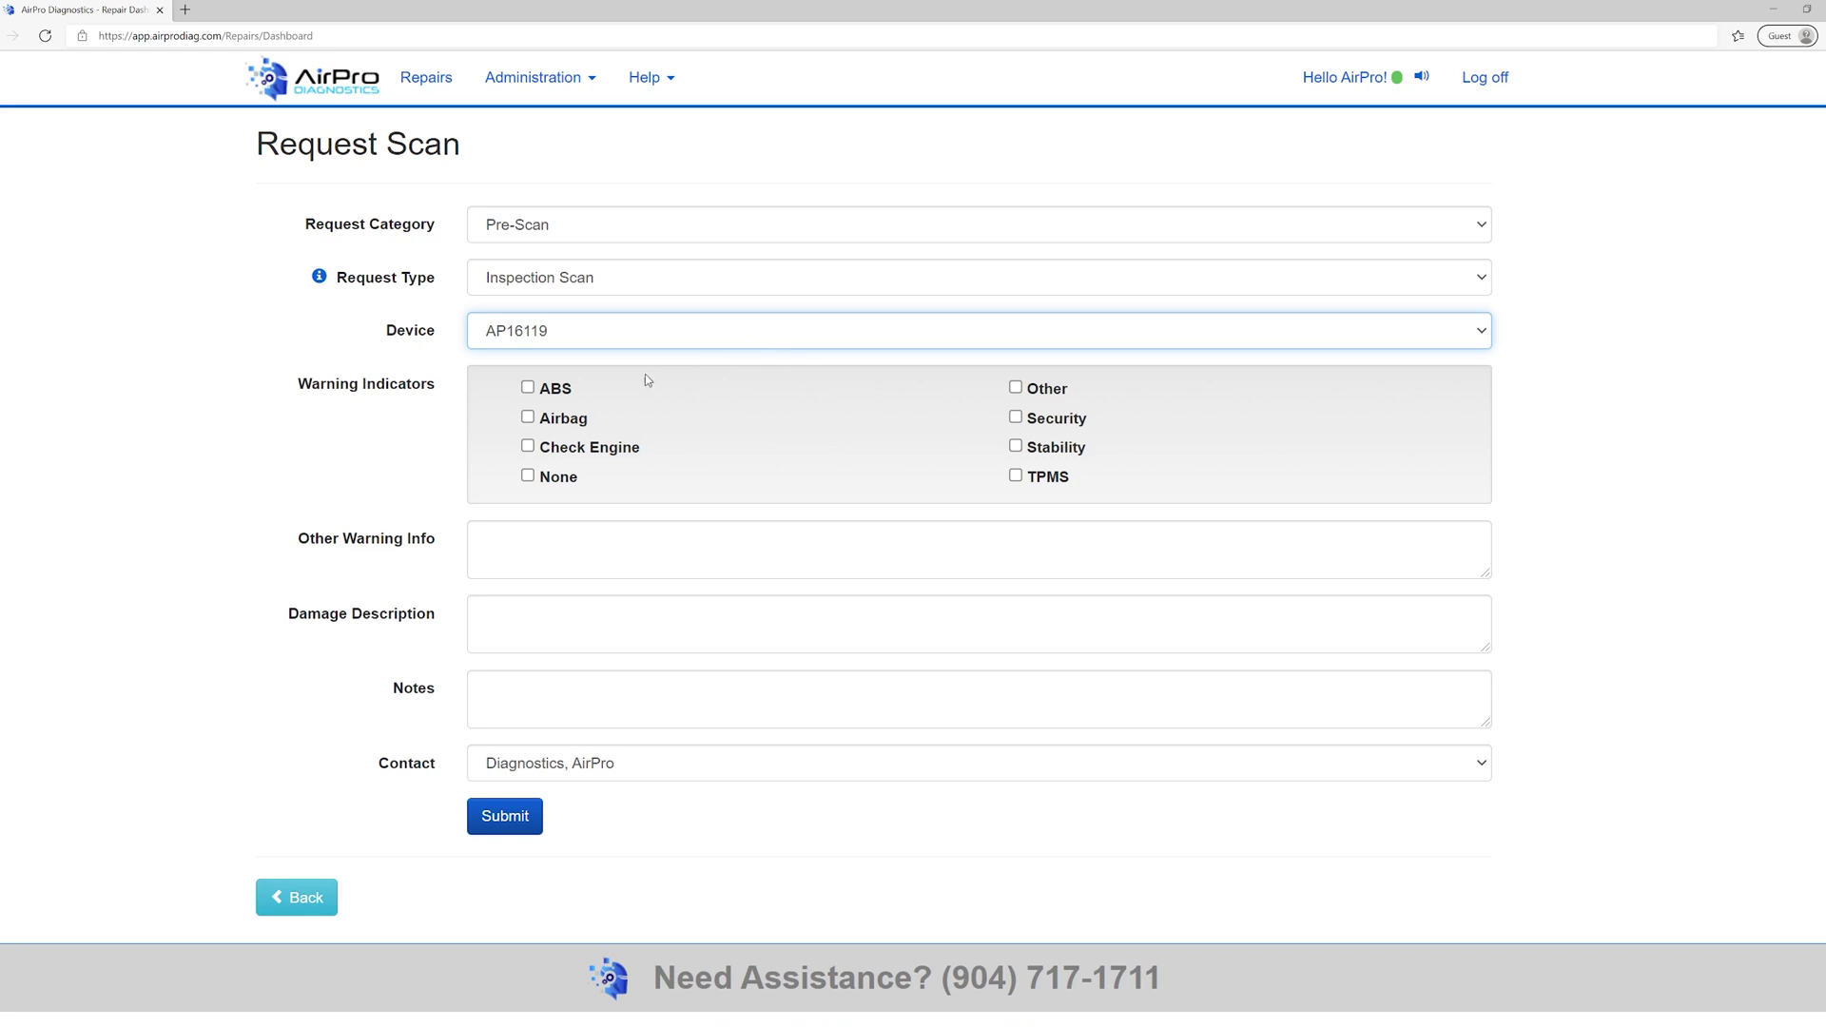
# - Tick the Other warning indicator and enter 'Door ajar warning' as the other warning info
pyautogui.click(527, 389)
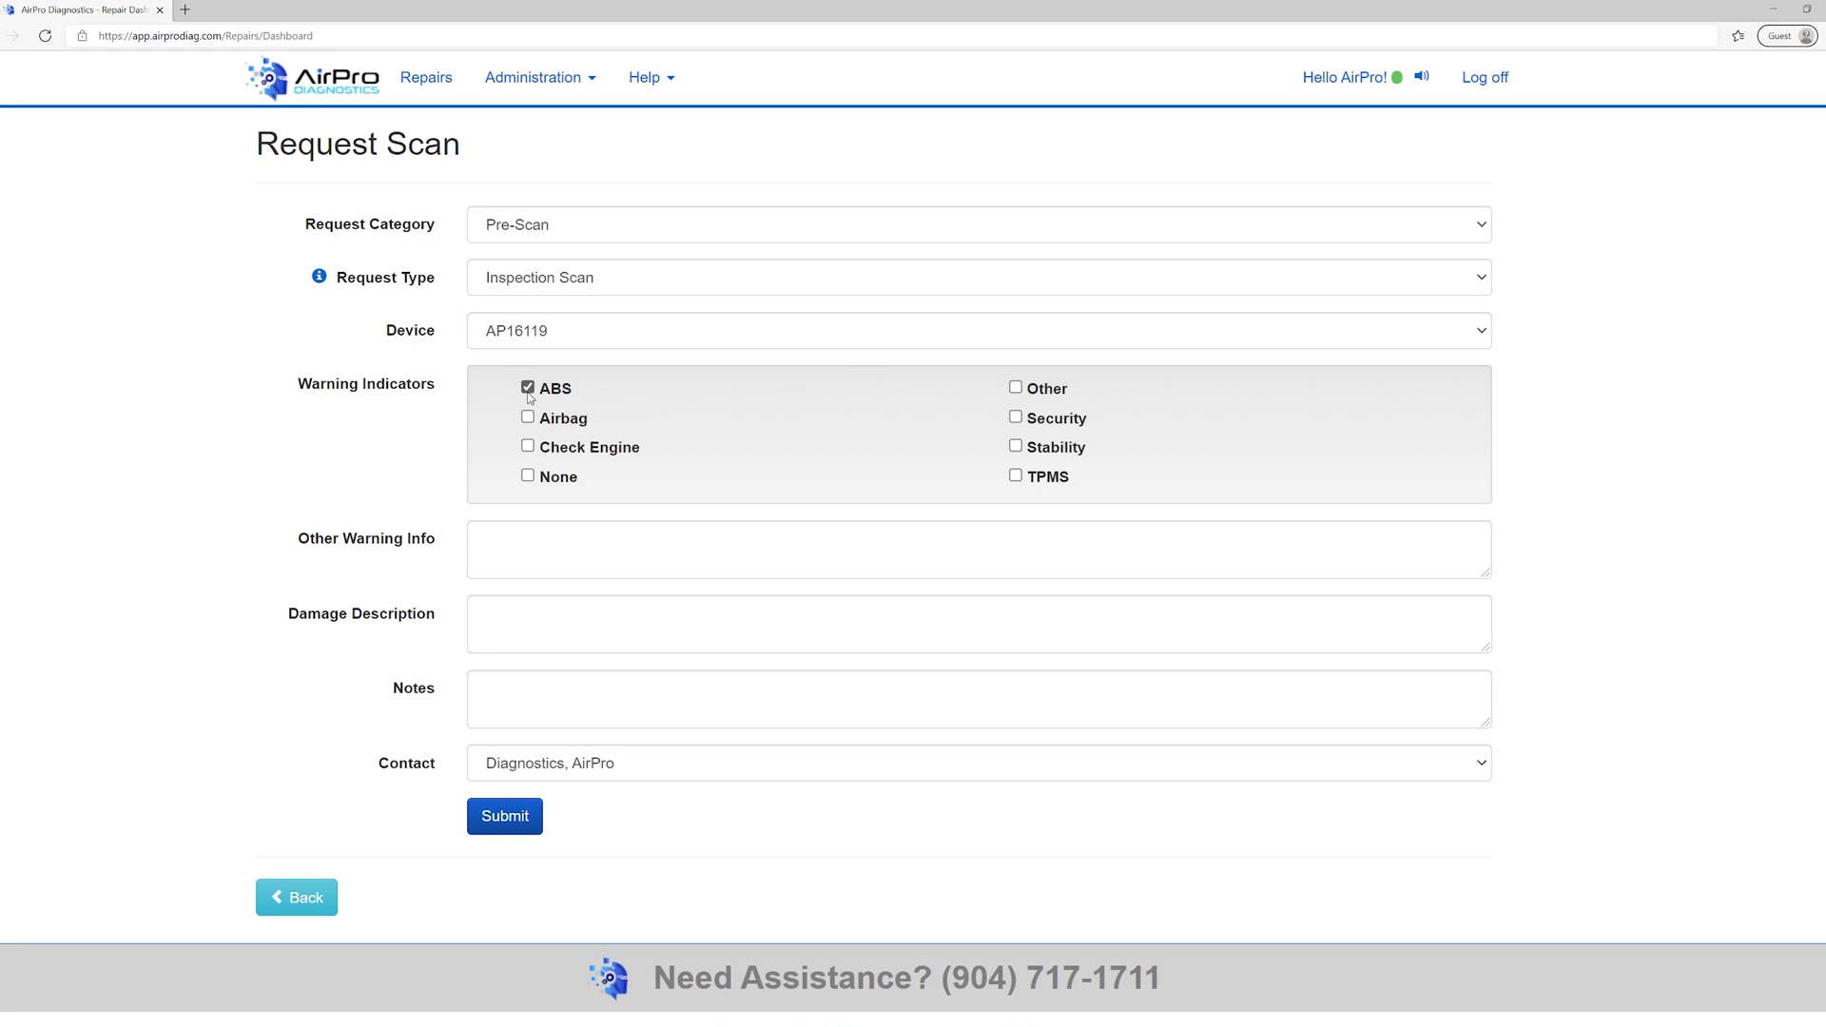
pyautogui.click(528, 418)
pyautogui.click(528, 446)
pyautogui.click(529, 477)
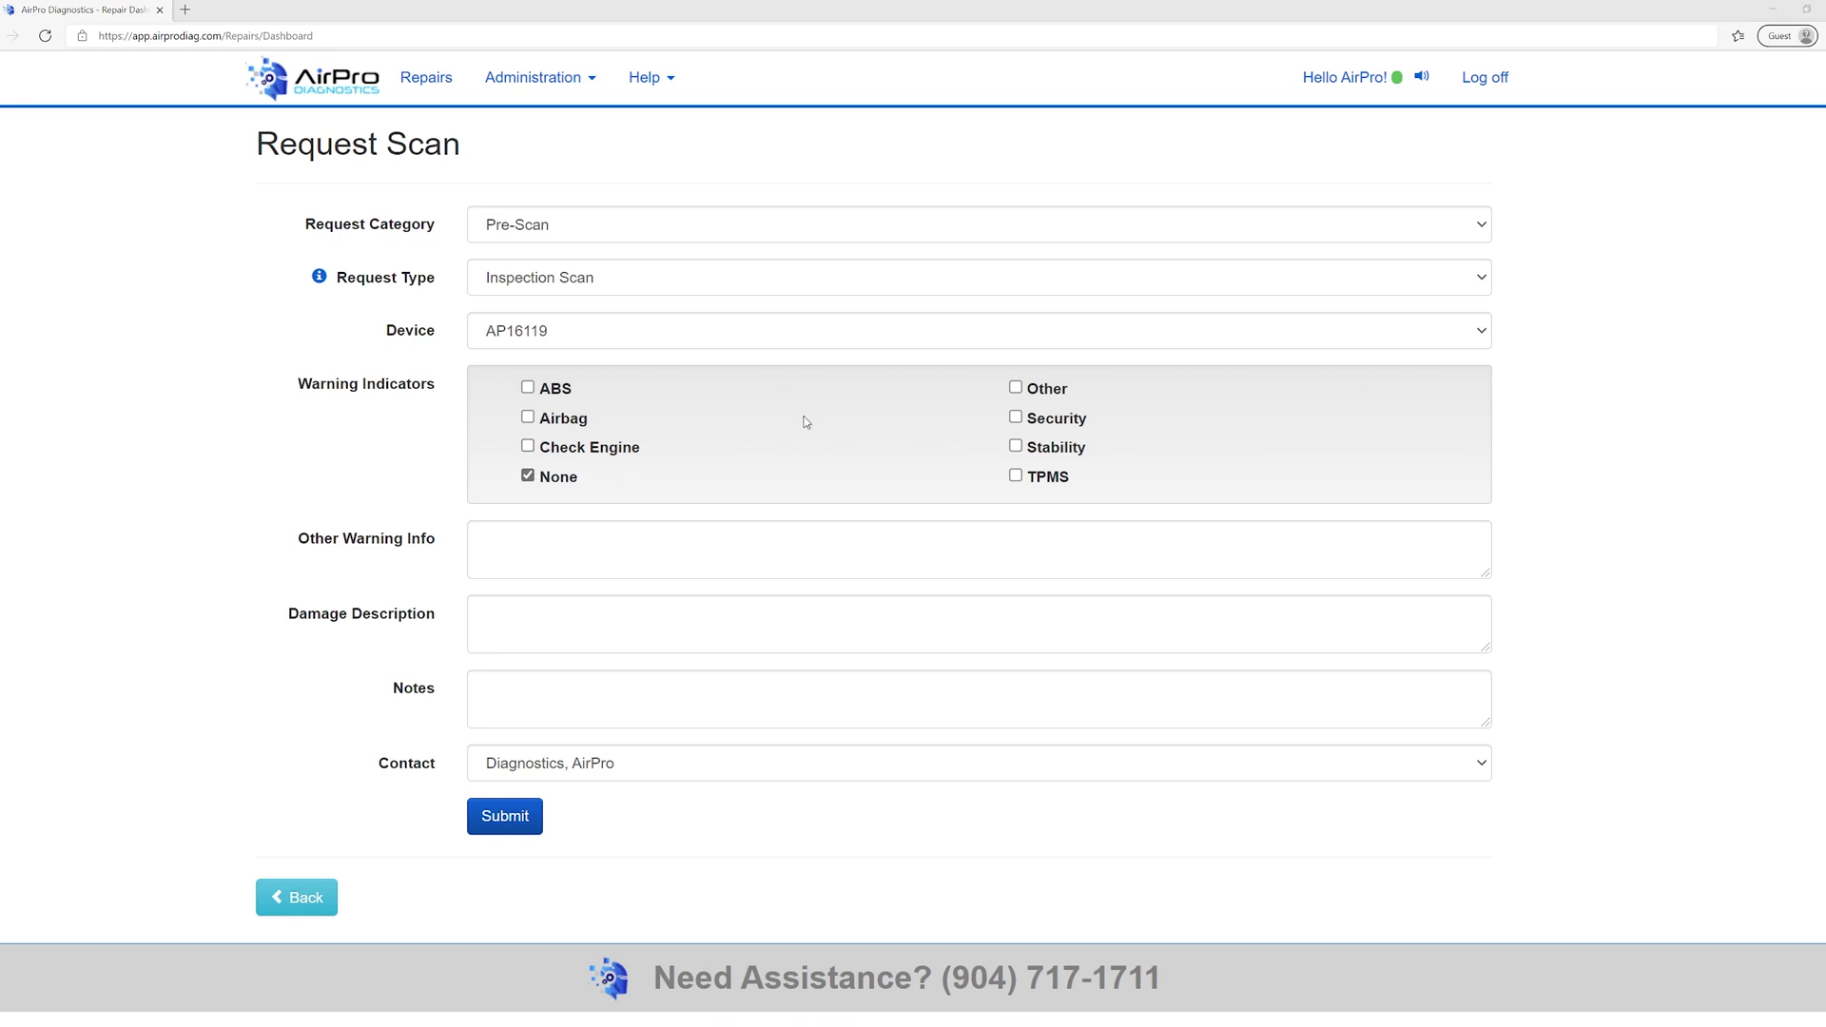
pyautogui.click(1014, 388)
pyautogui.click(602, 528)
pyautogui.write('D')
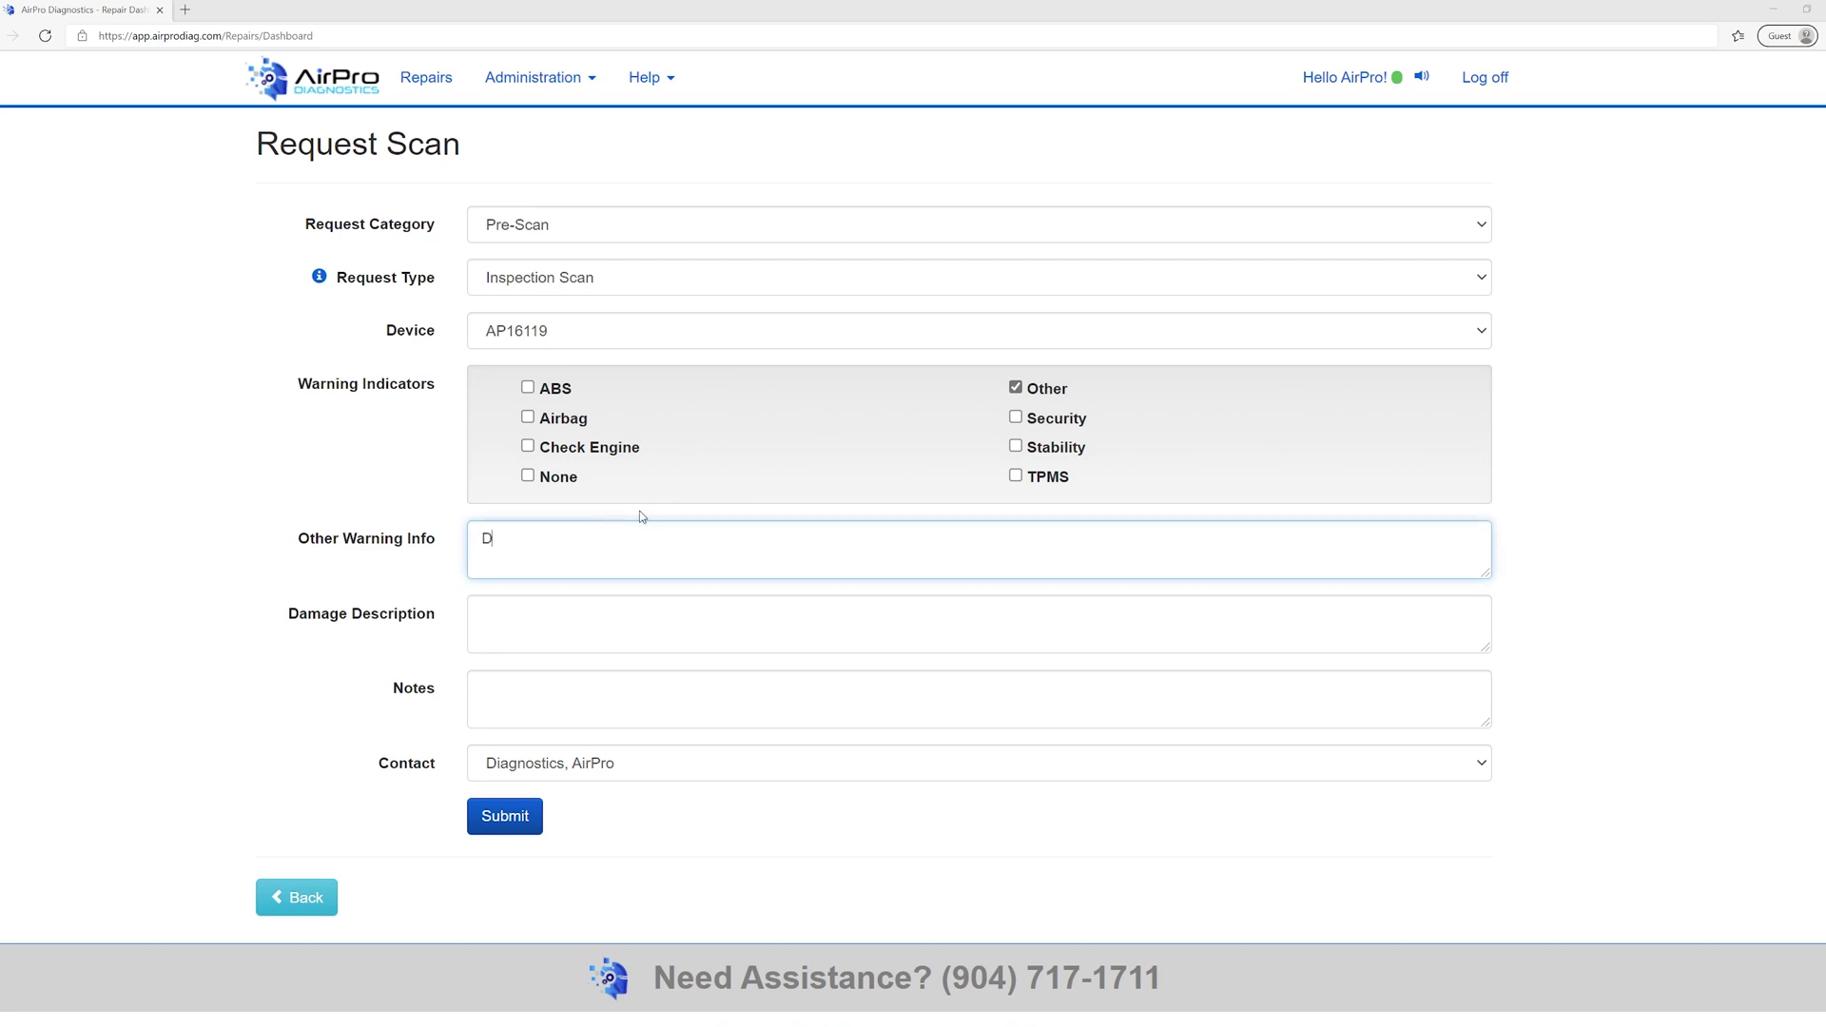
pyautogui.write('oor ajar warning')
# - Enter 'Front bumper dent' as the damage description and choose a different staff member as contact
pyautogui.click(604, 616)
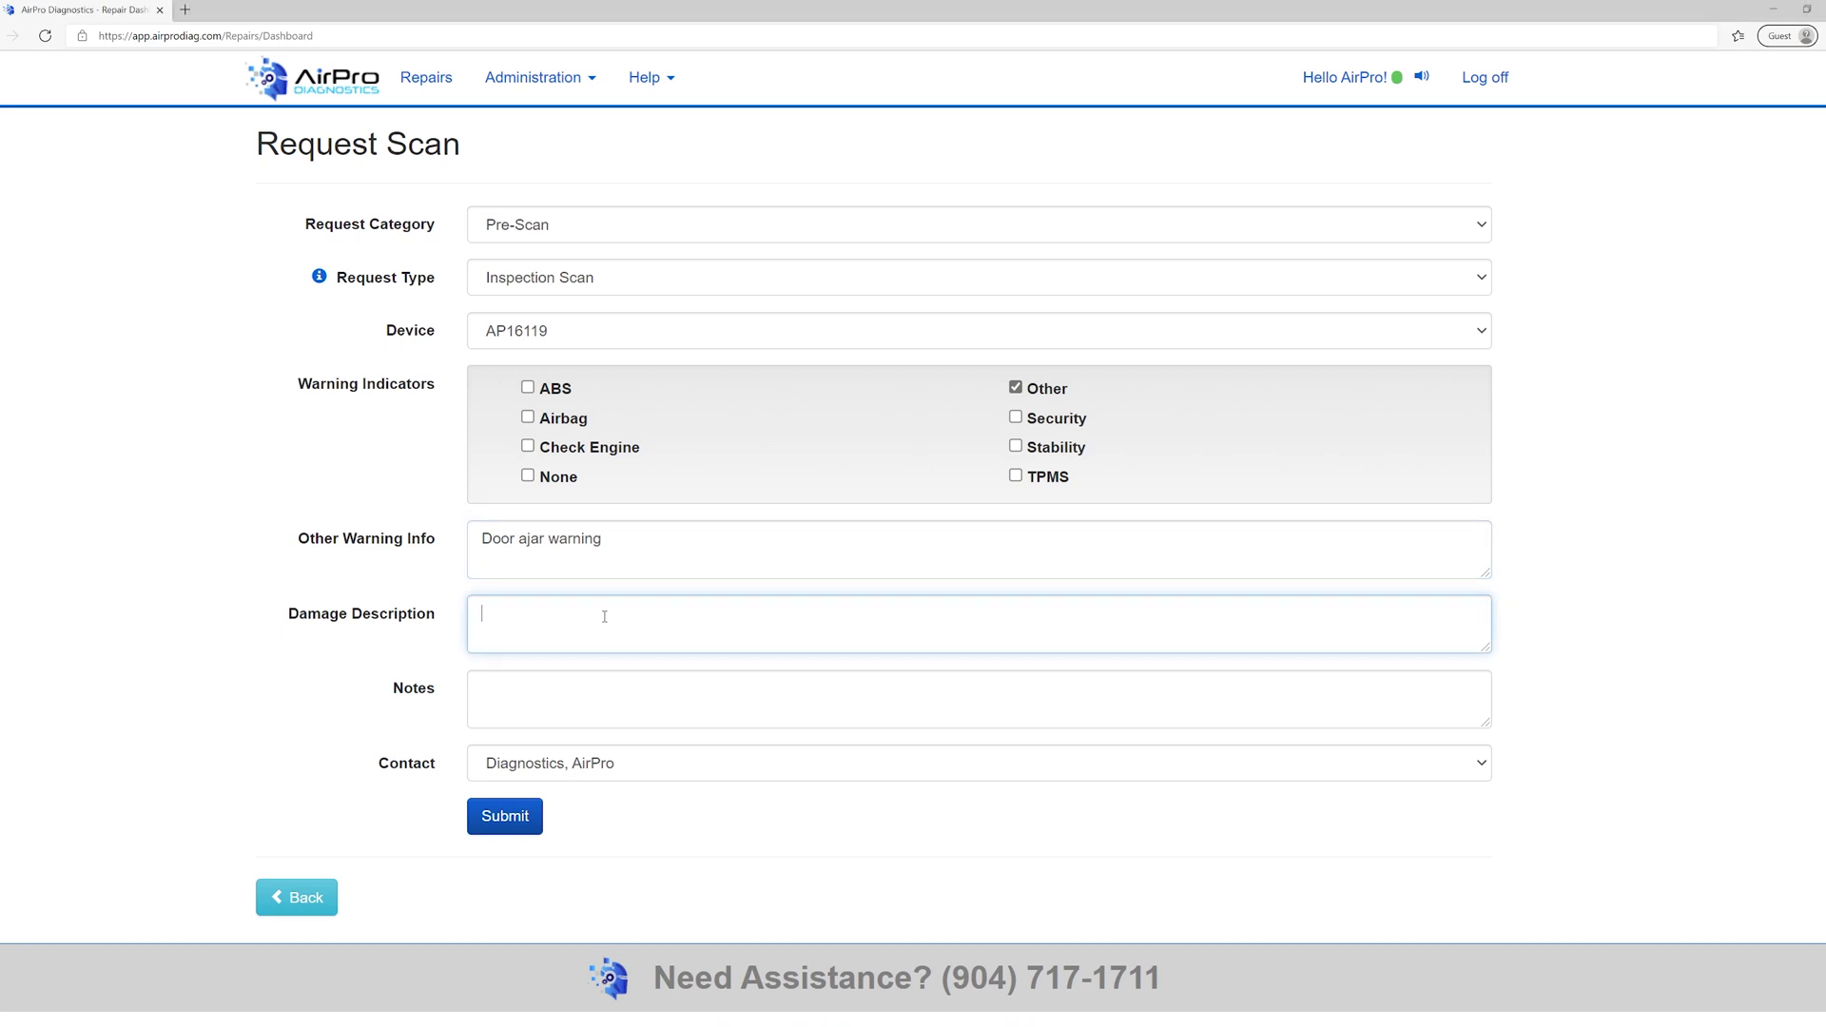
pyautogui.write('Front bumper dent')
pyautogui.click(978, 698)
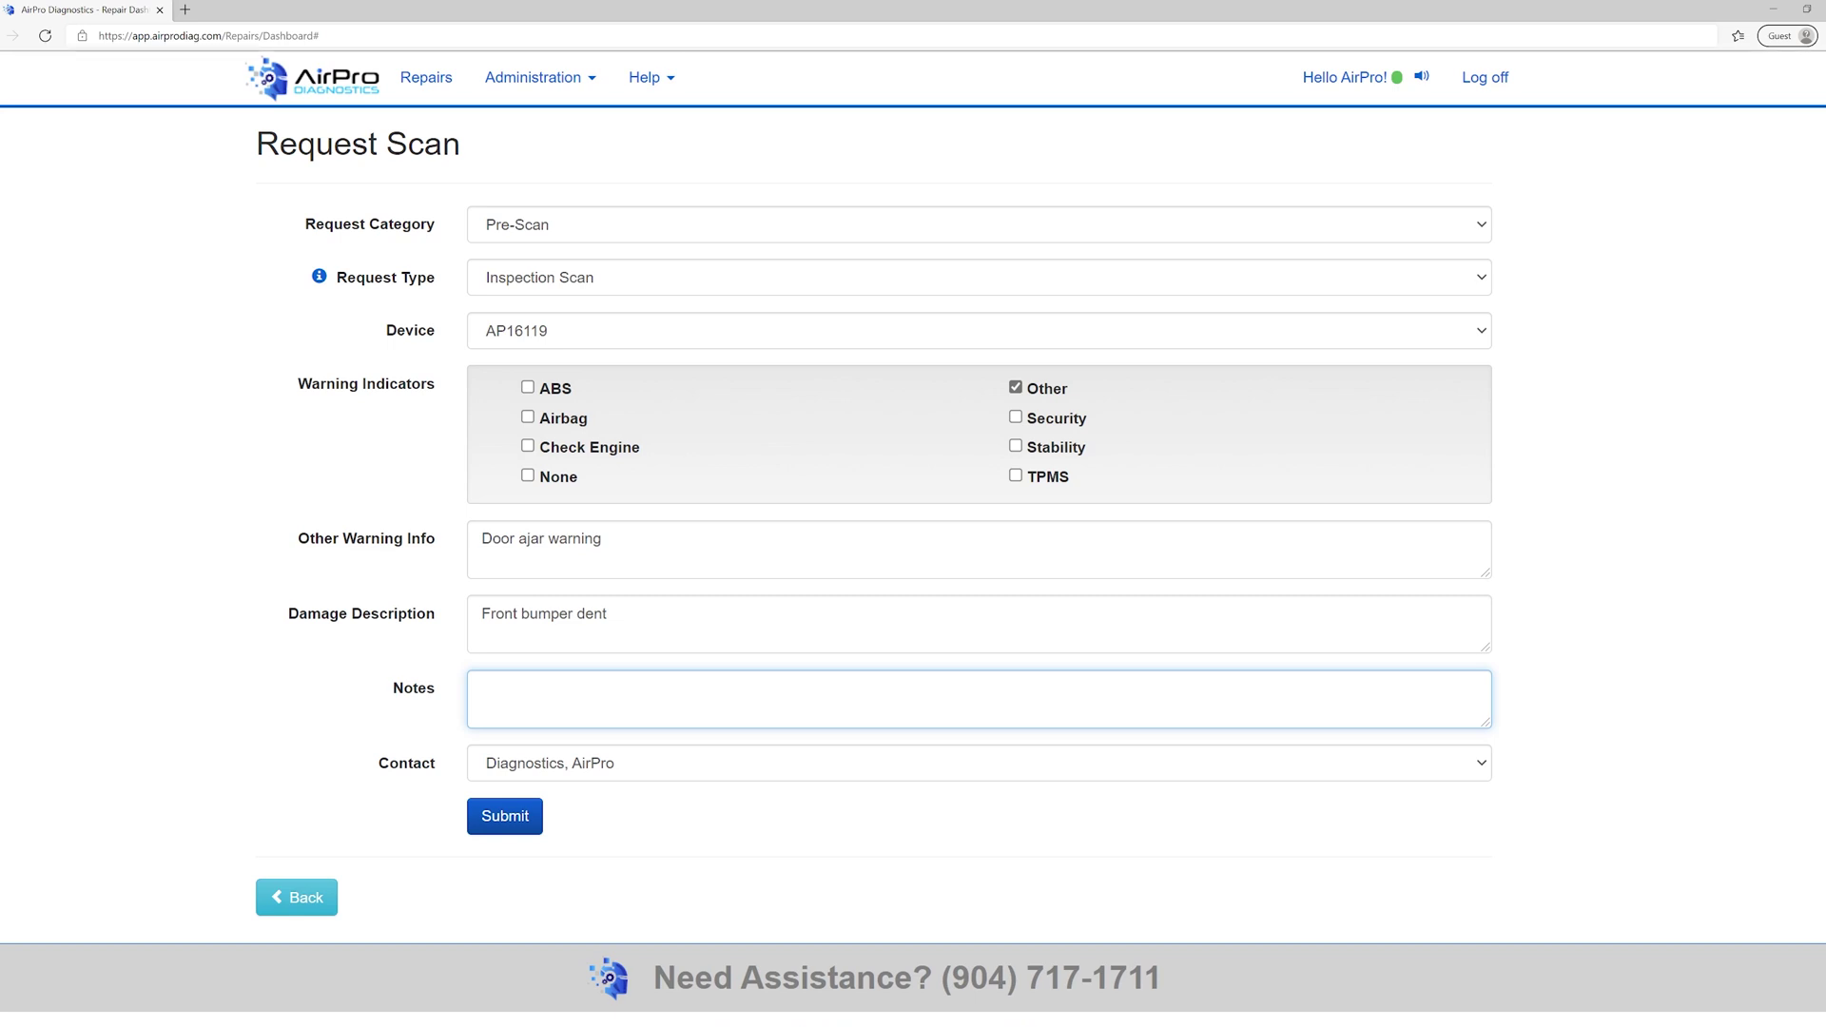
pyautogui.click(630, 761)
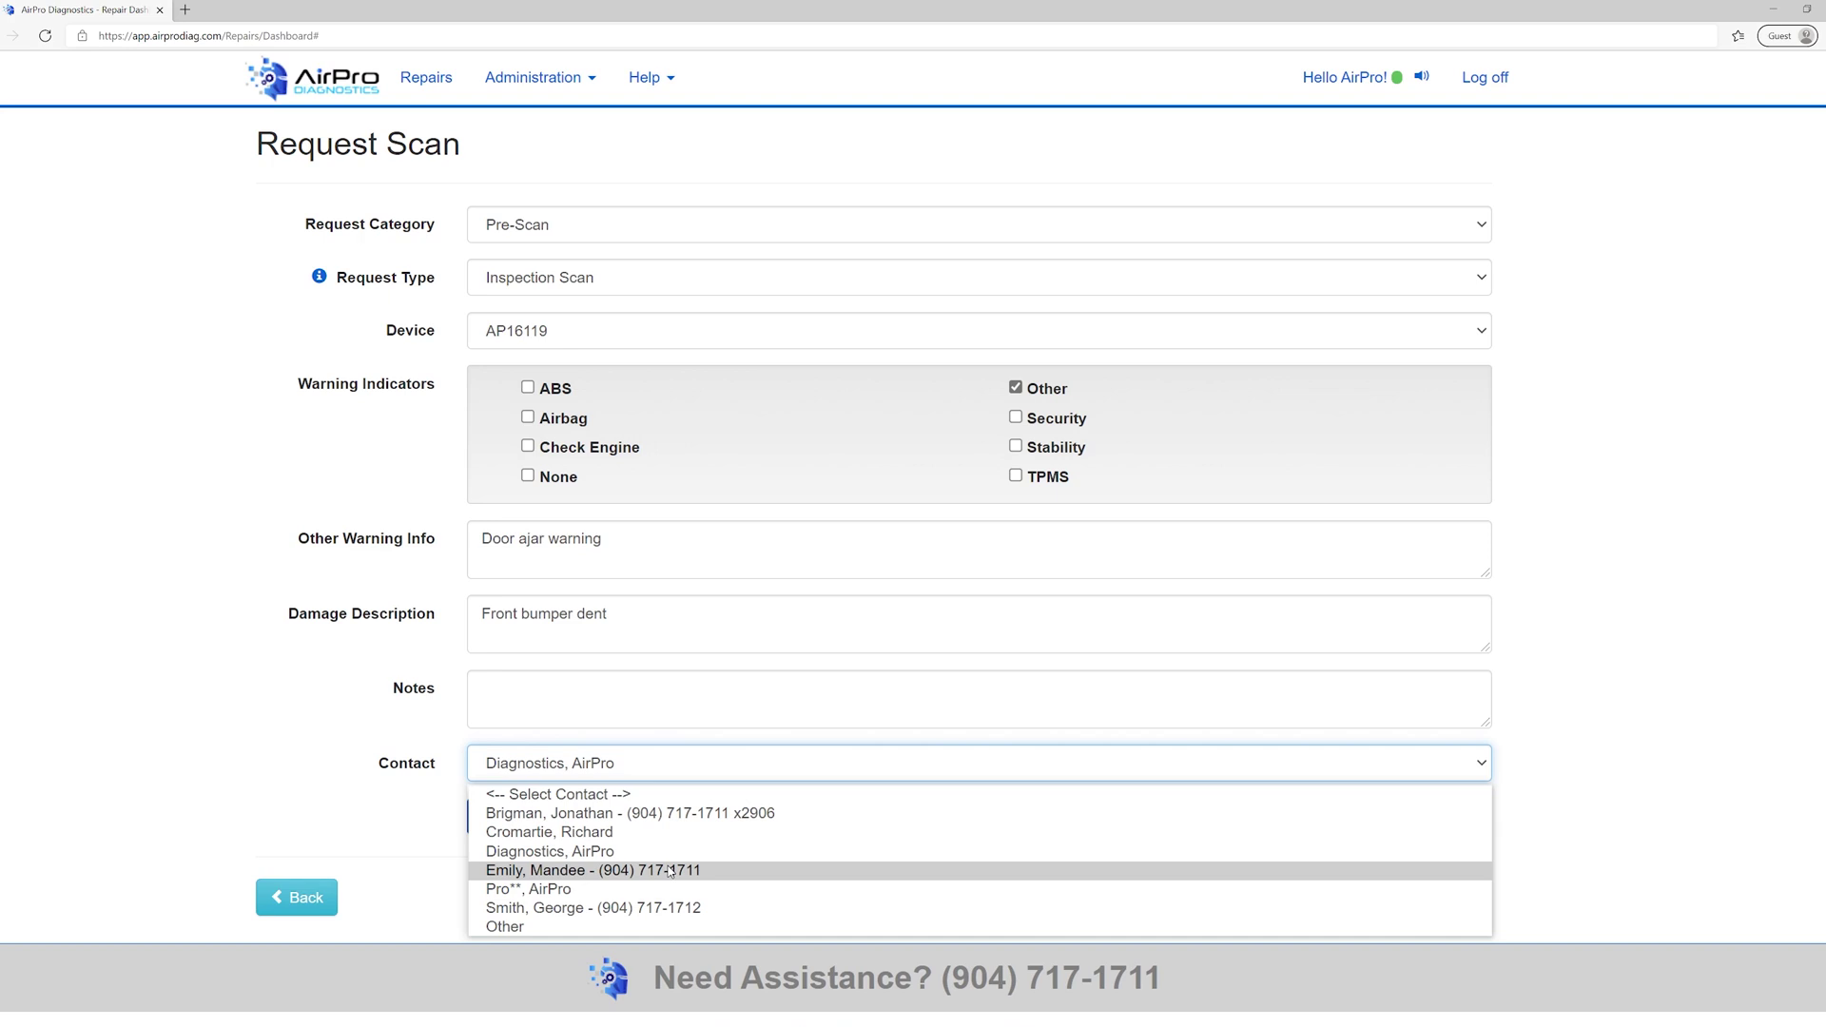
pyautogui.click(669, 870)
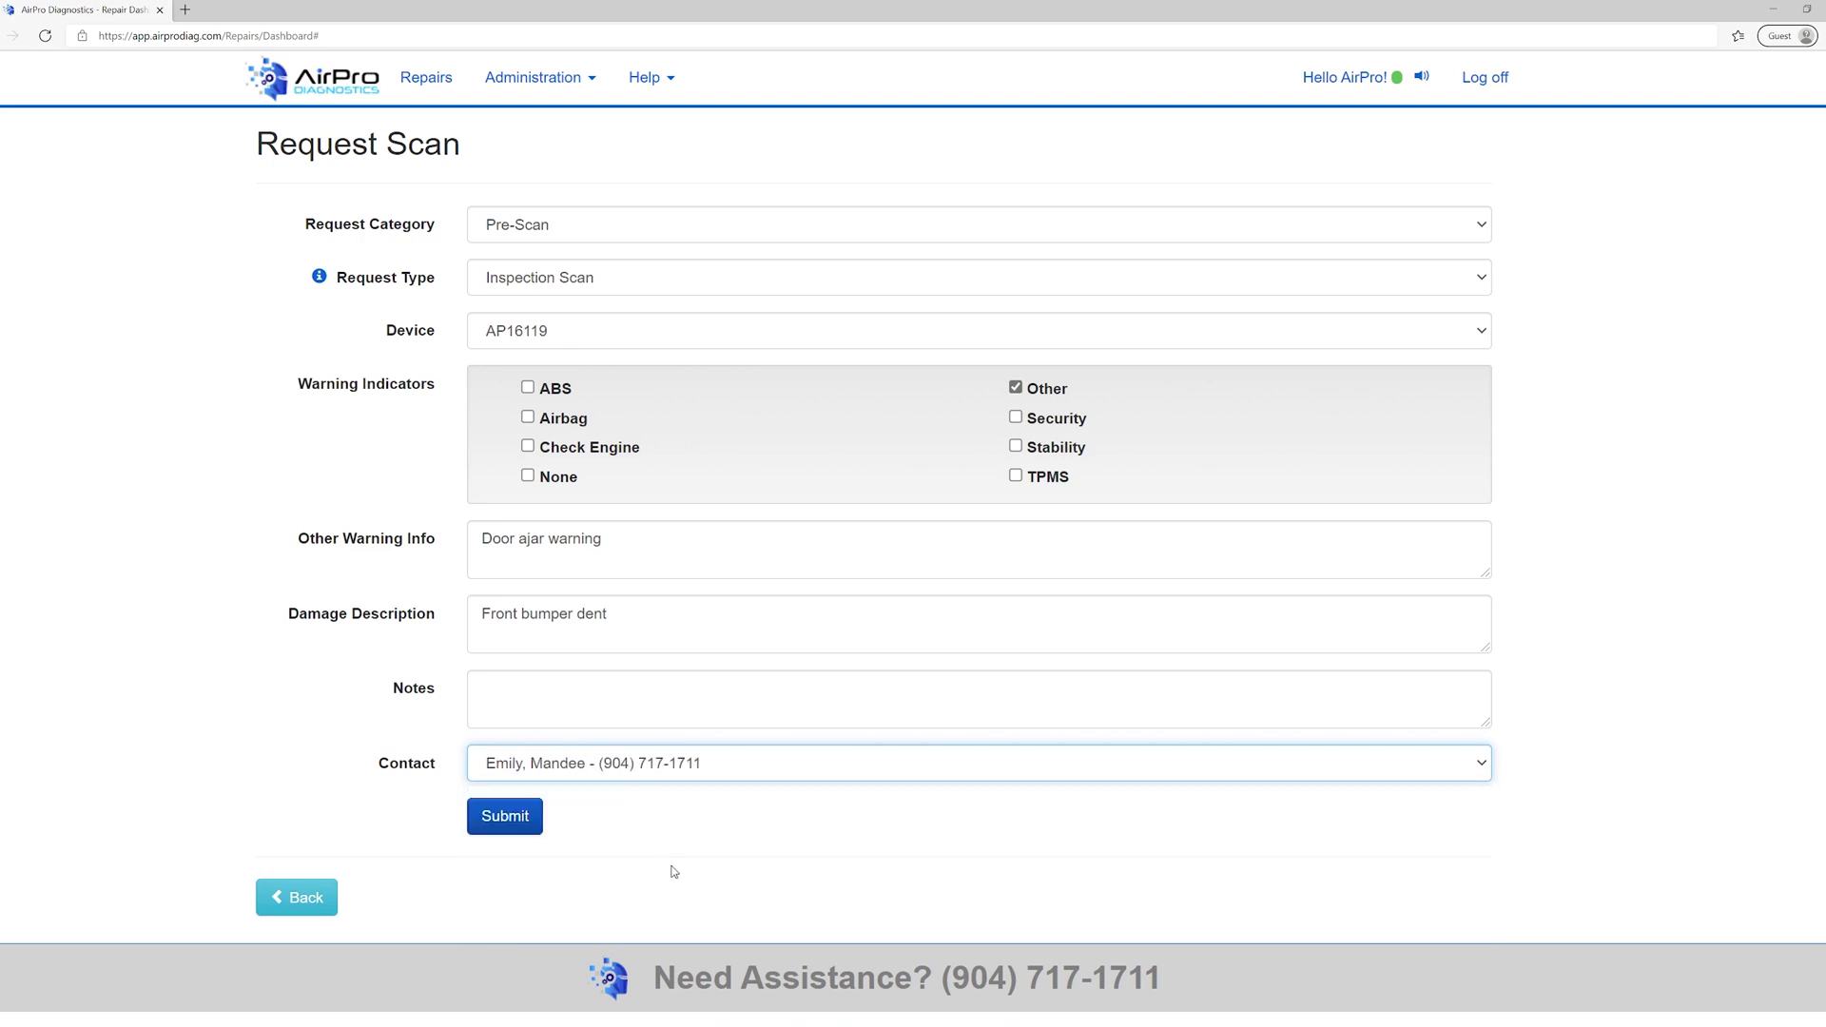
# - Submit the pre-scan request for repair 602388
pyautogui.click(520, 834)
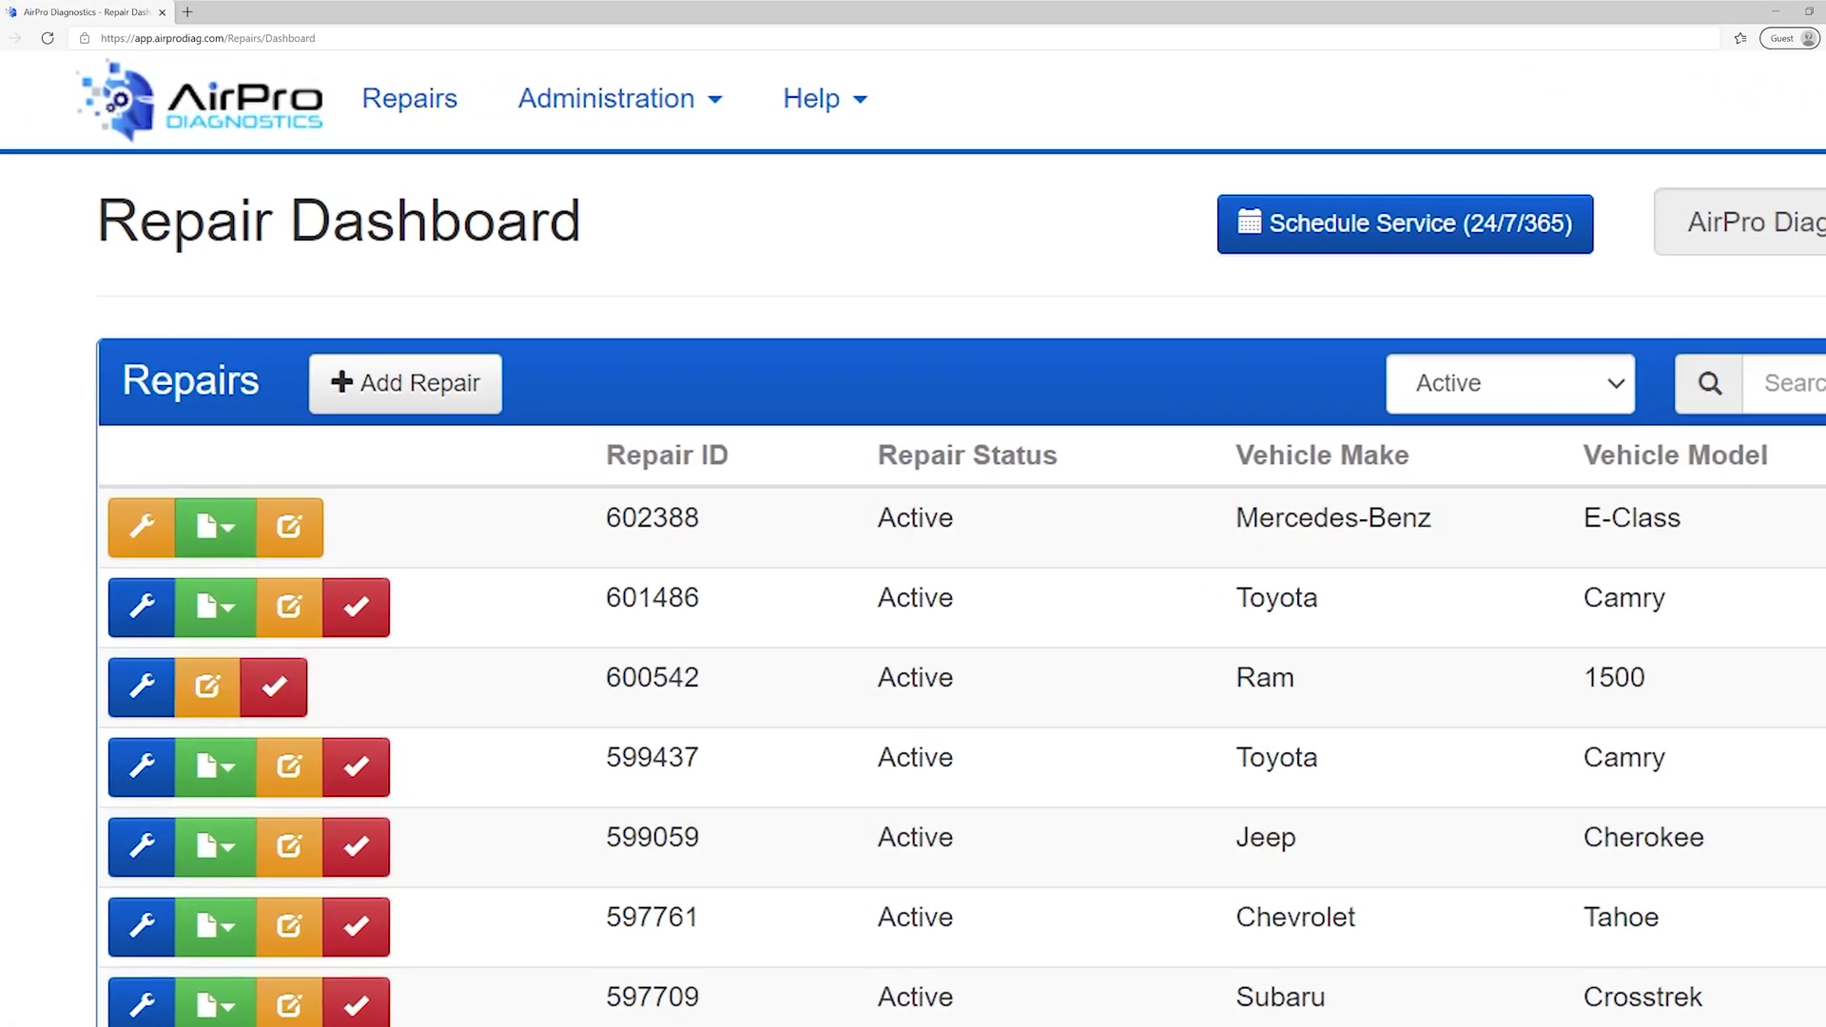
# - Check the in-progress scan request details on repair 602388's orange wrench
pyautogui.moveTo(157, 532)
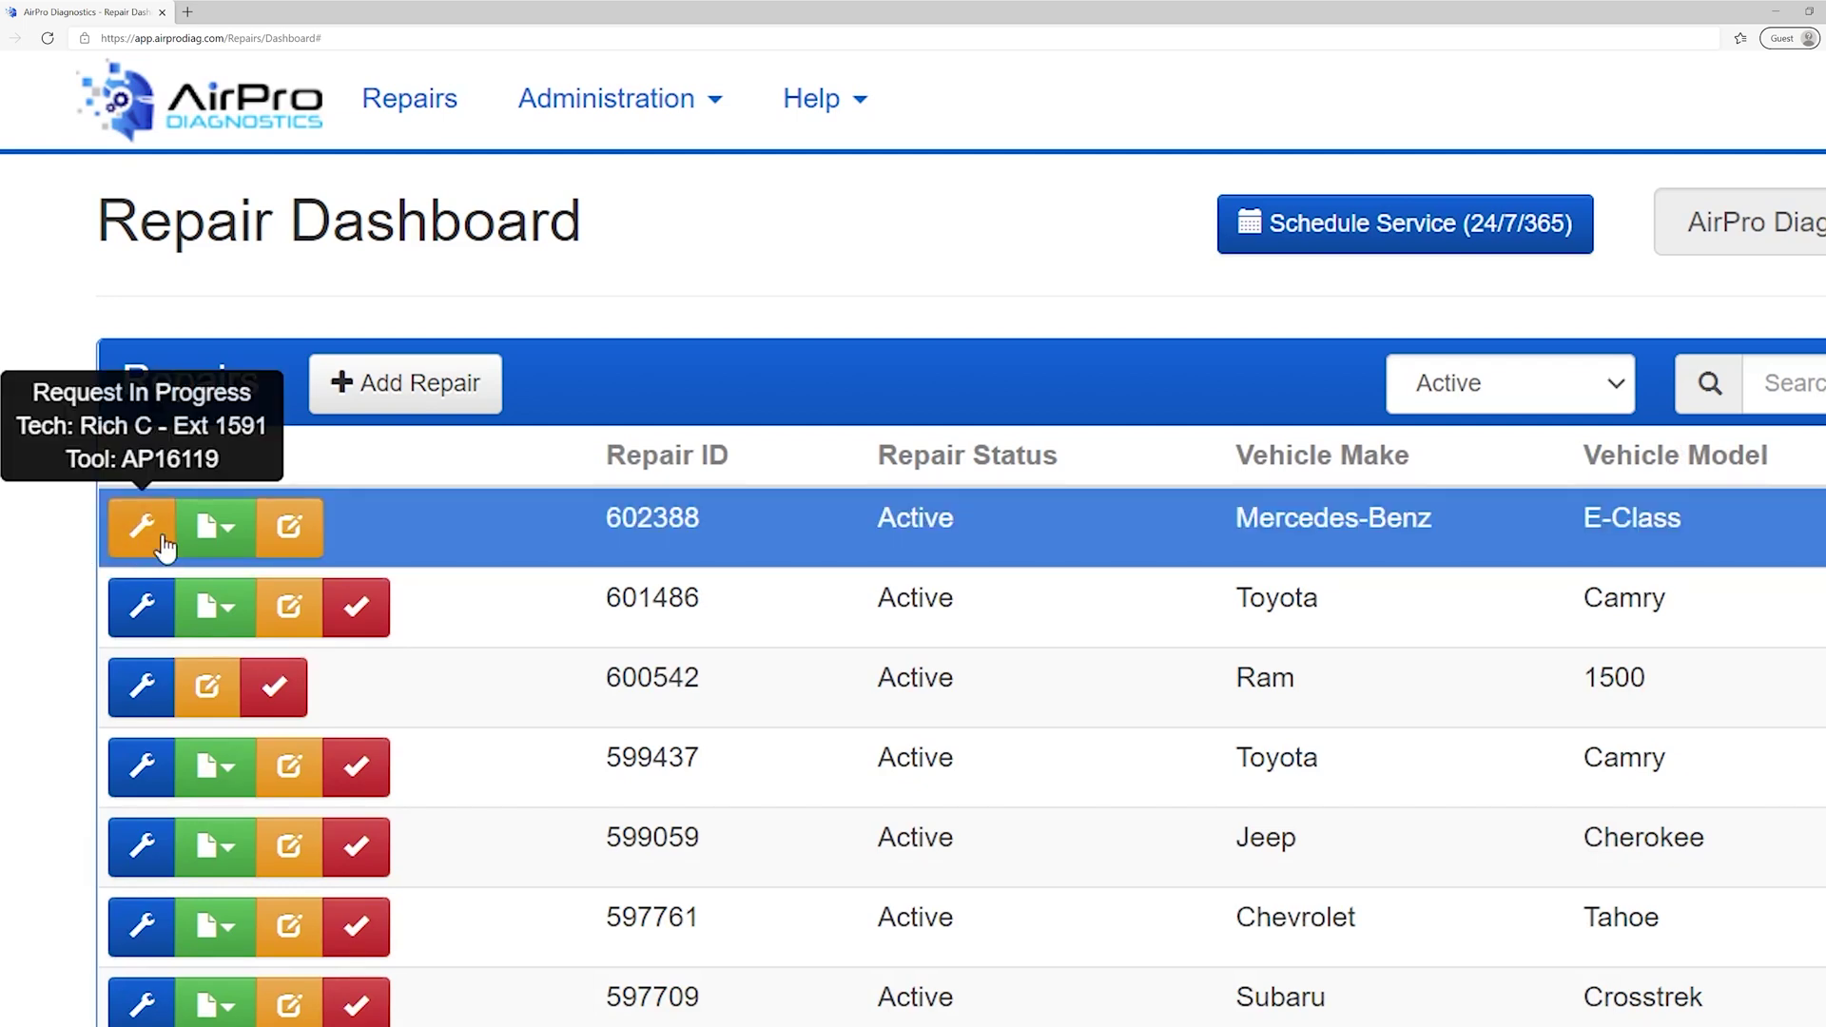
pyautogui.click(164, 546)
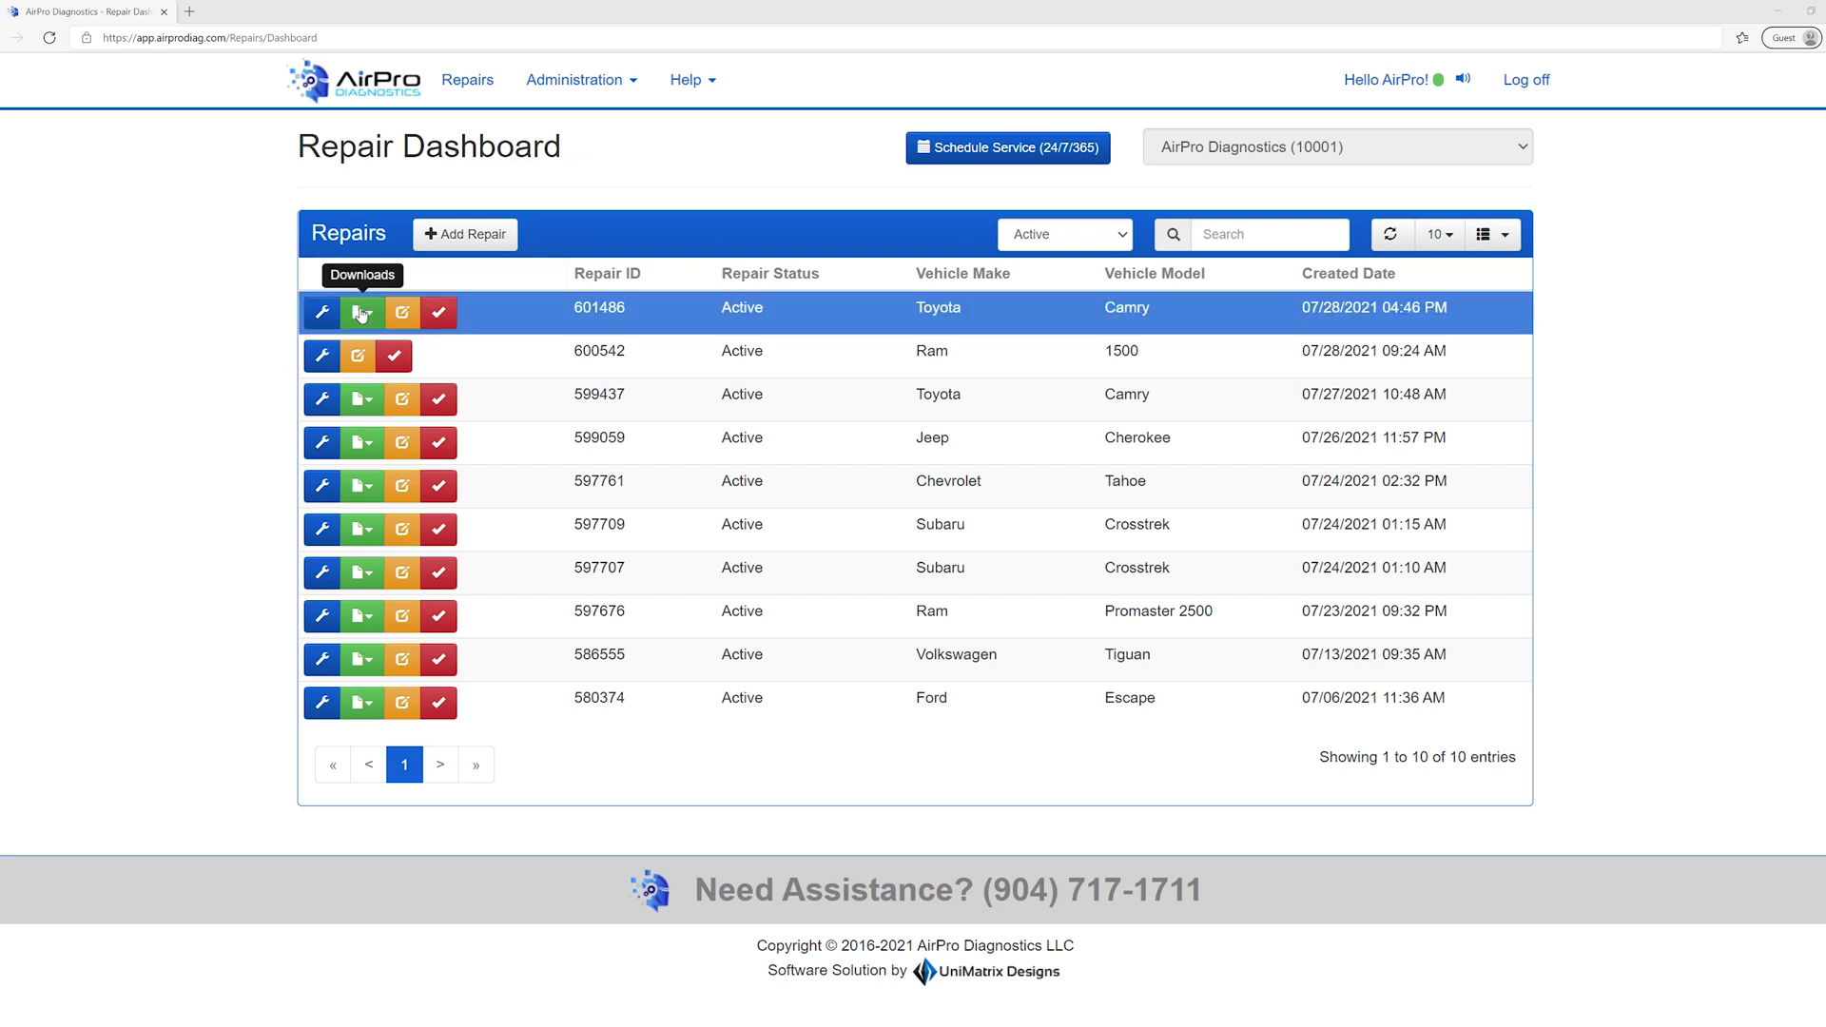
# - Show repair 601486's Inspection Scan Report and downloadable files
pyautogui.click(363, 308)
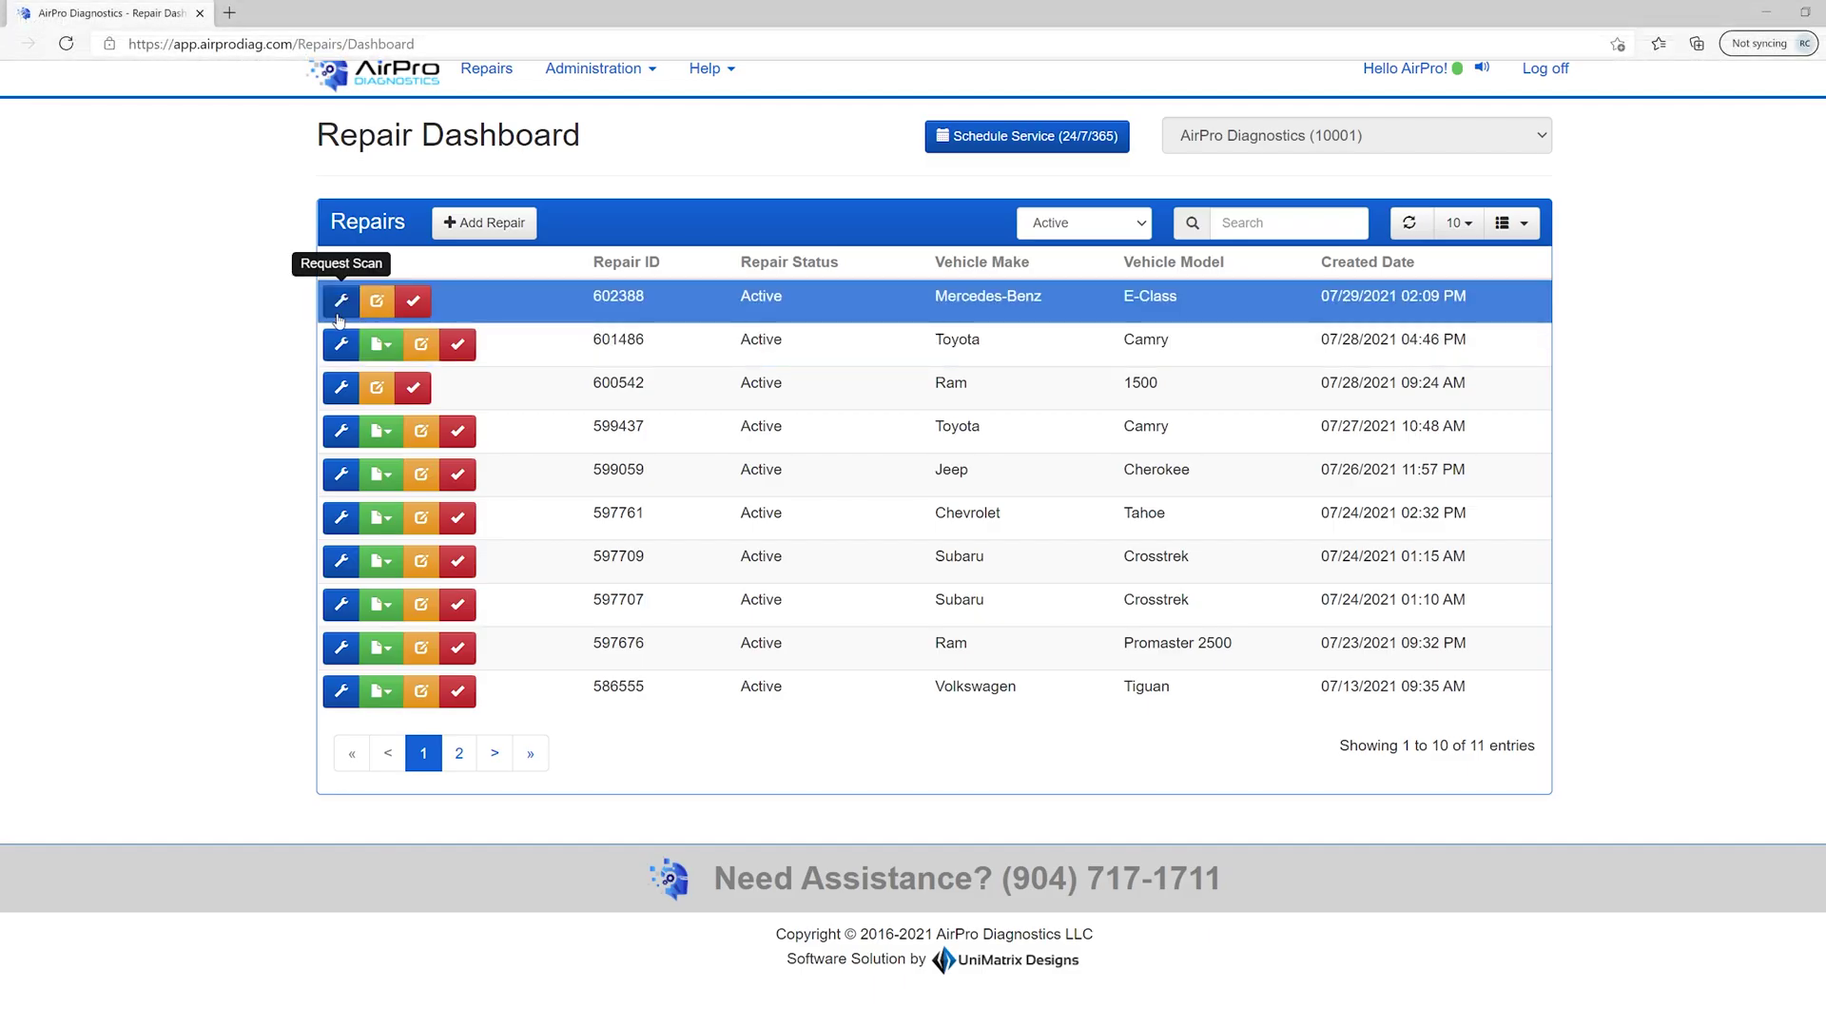
# - Submit a Post-Scan request for 602388 with no warning indicators, 'Front bumper' damage and a chosen contact
pyautogui.click(339, 314)
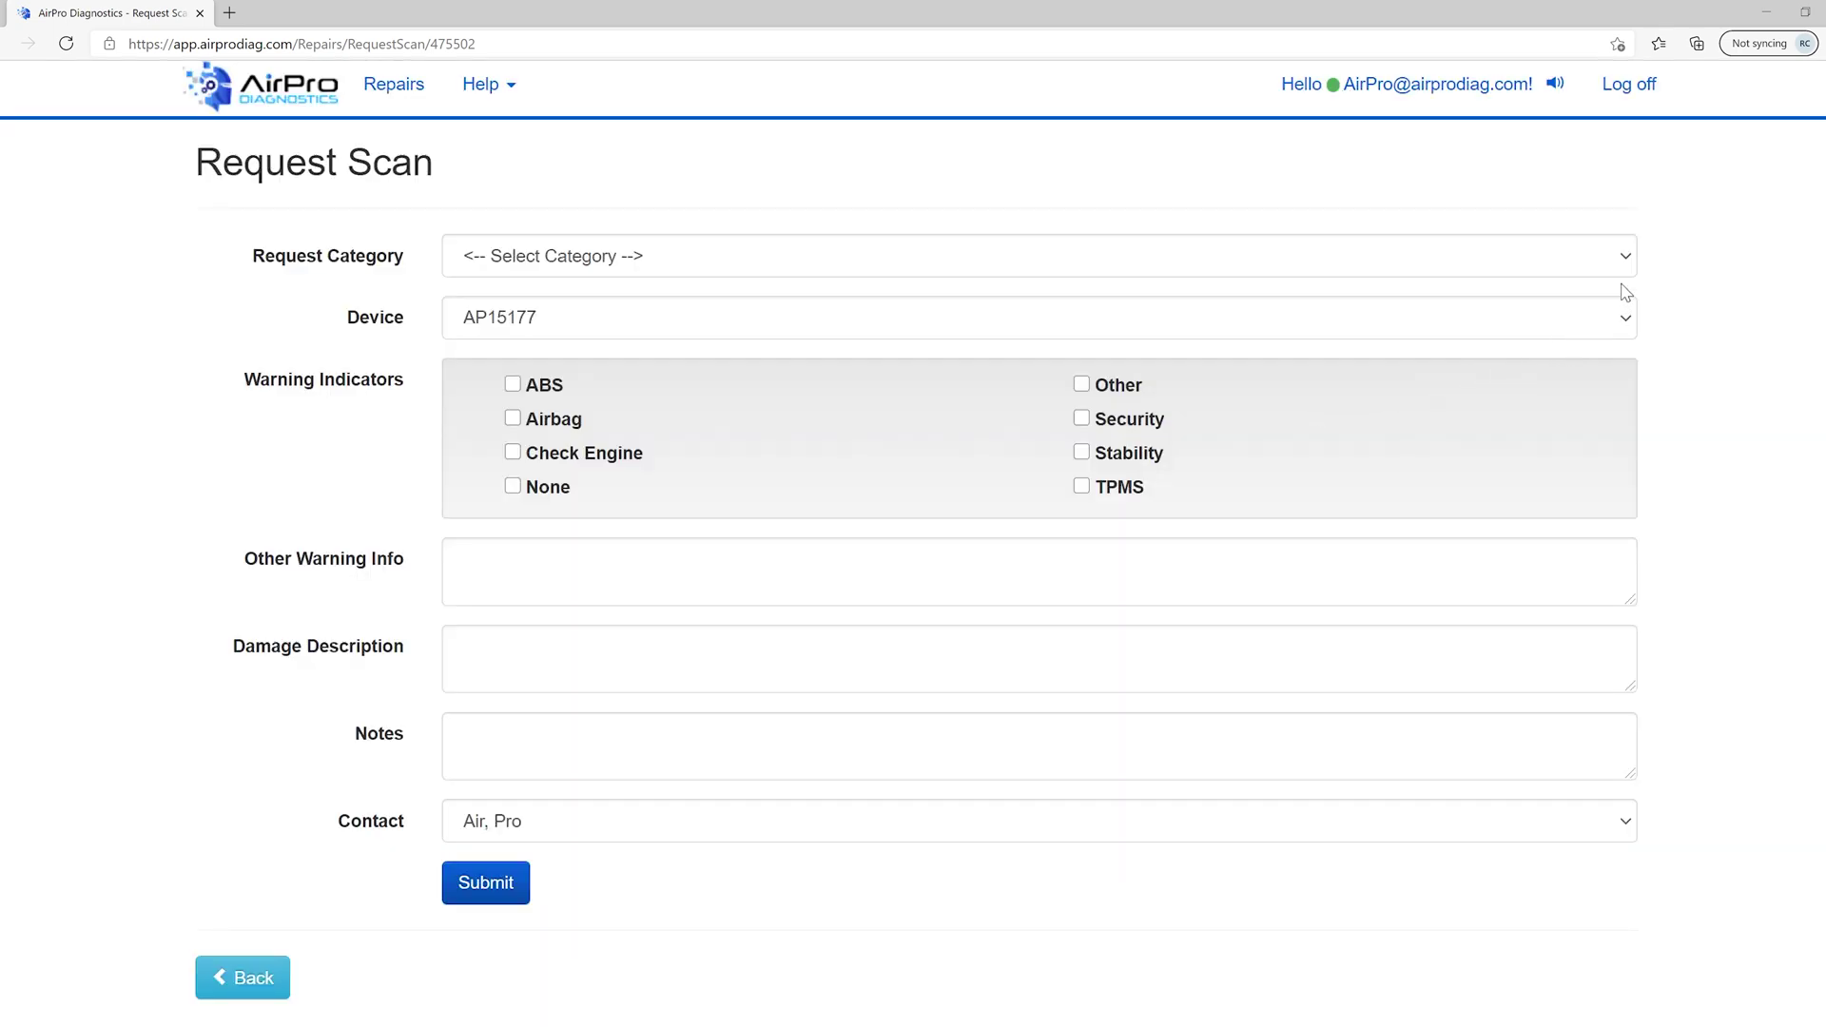
pyautogui.click(1630, 266)
pyautogui.click(1607, 338)
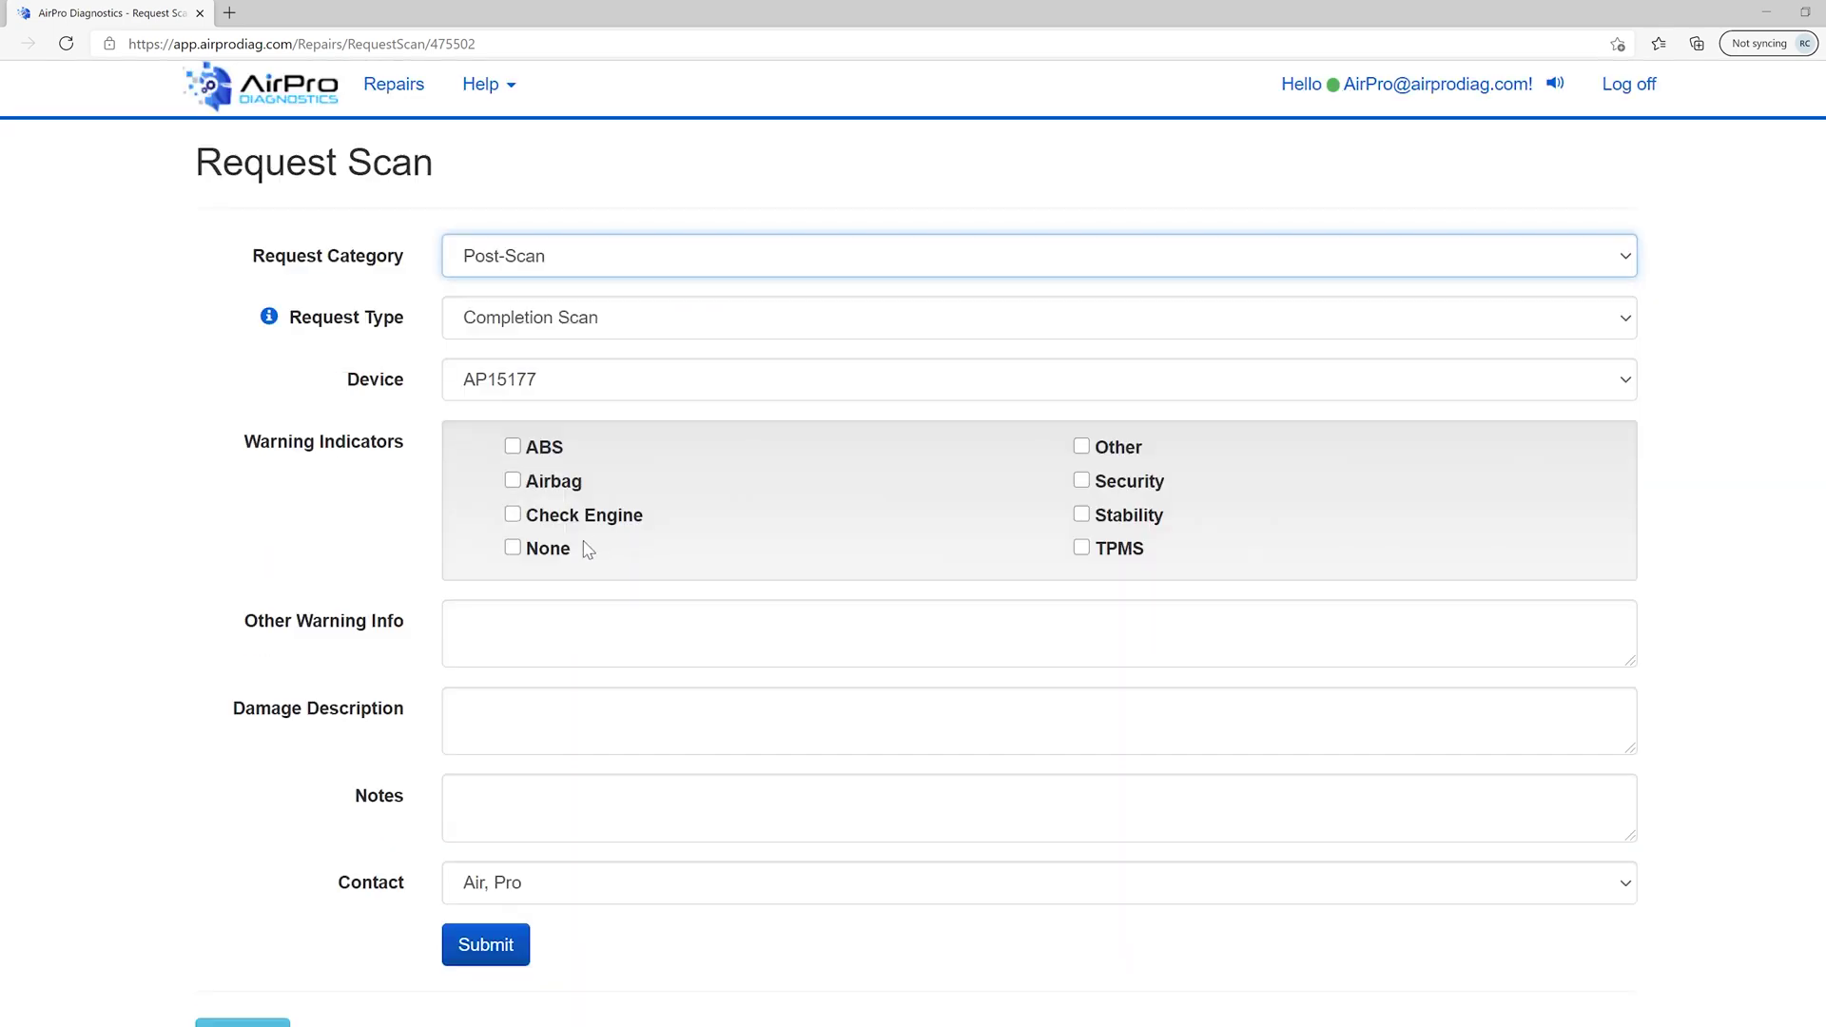
pyautogui.click(515, 549)
pyautogui.click(495, 720)
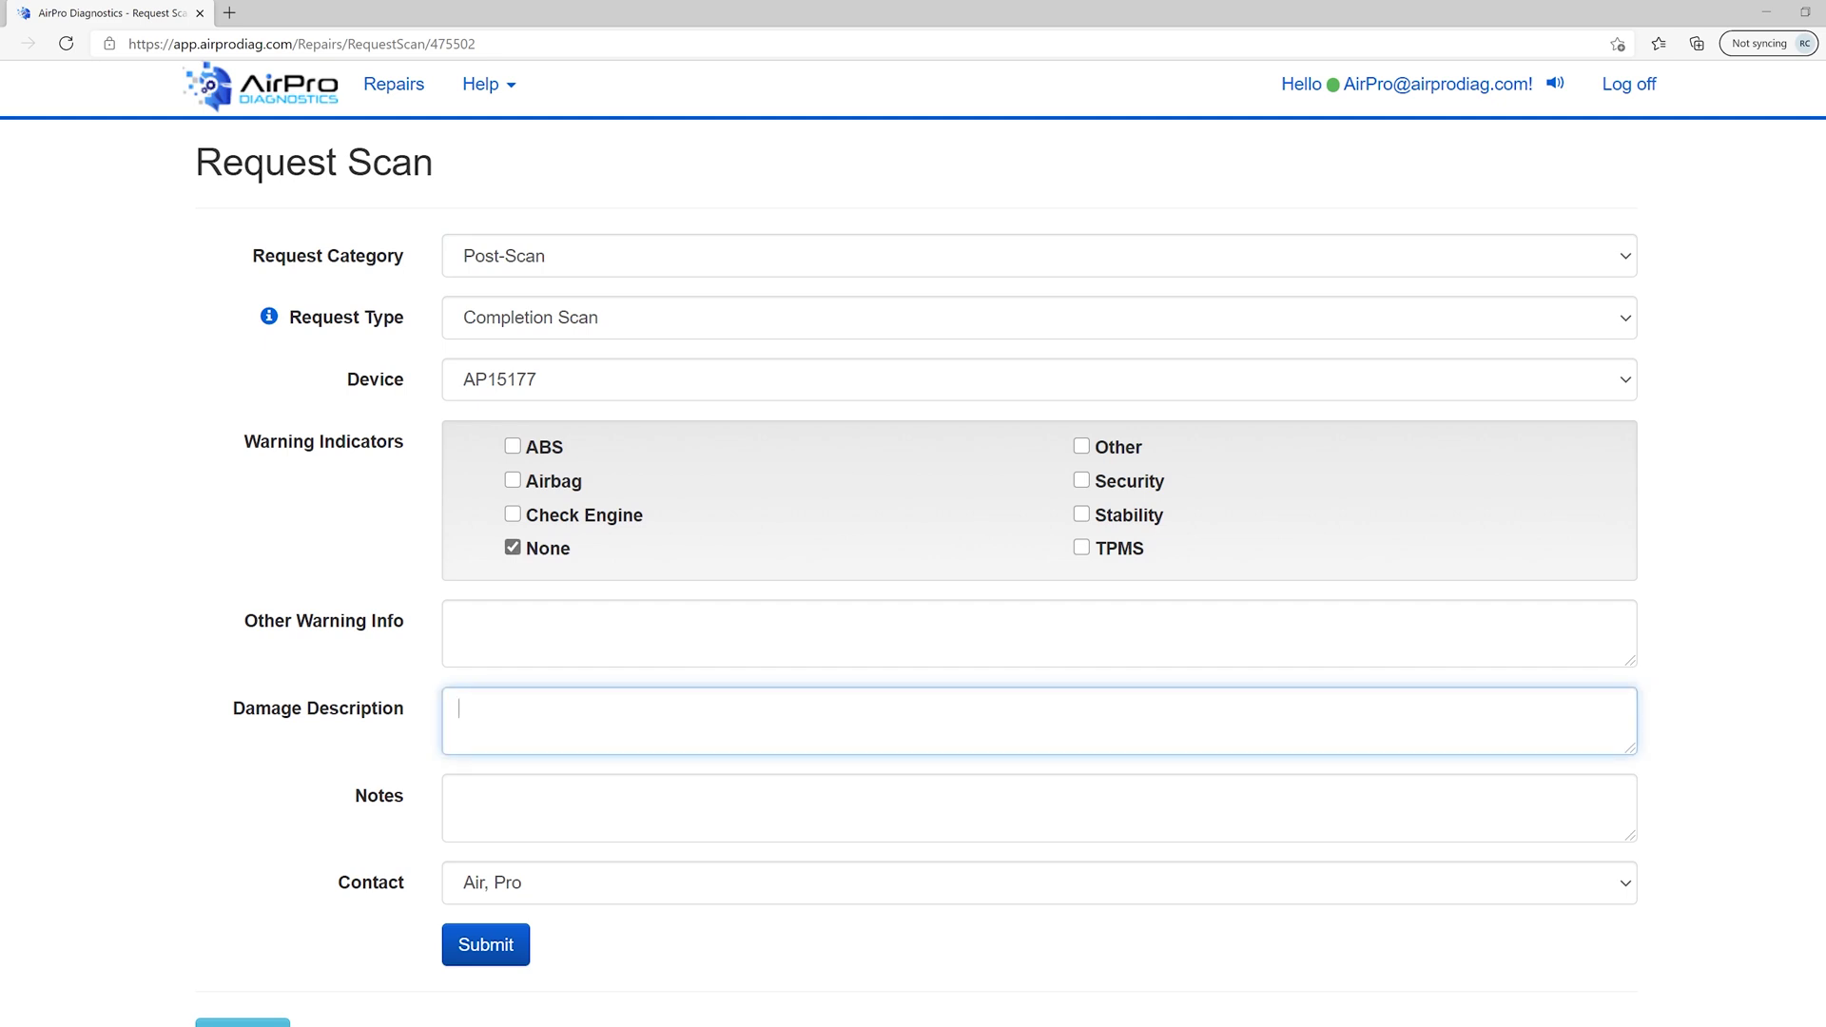
pyautogui.write('Front bumper.')
pyautogui.click(562, 887)
pyautogui.click(583, 982)
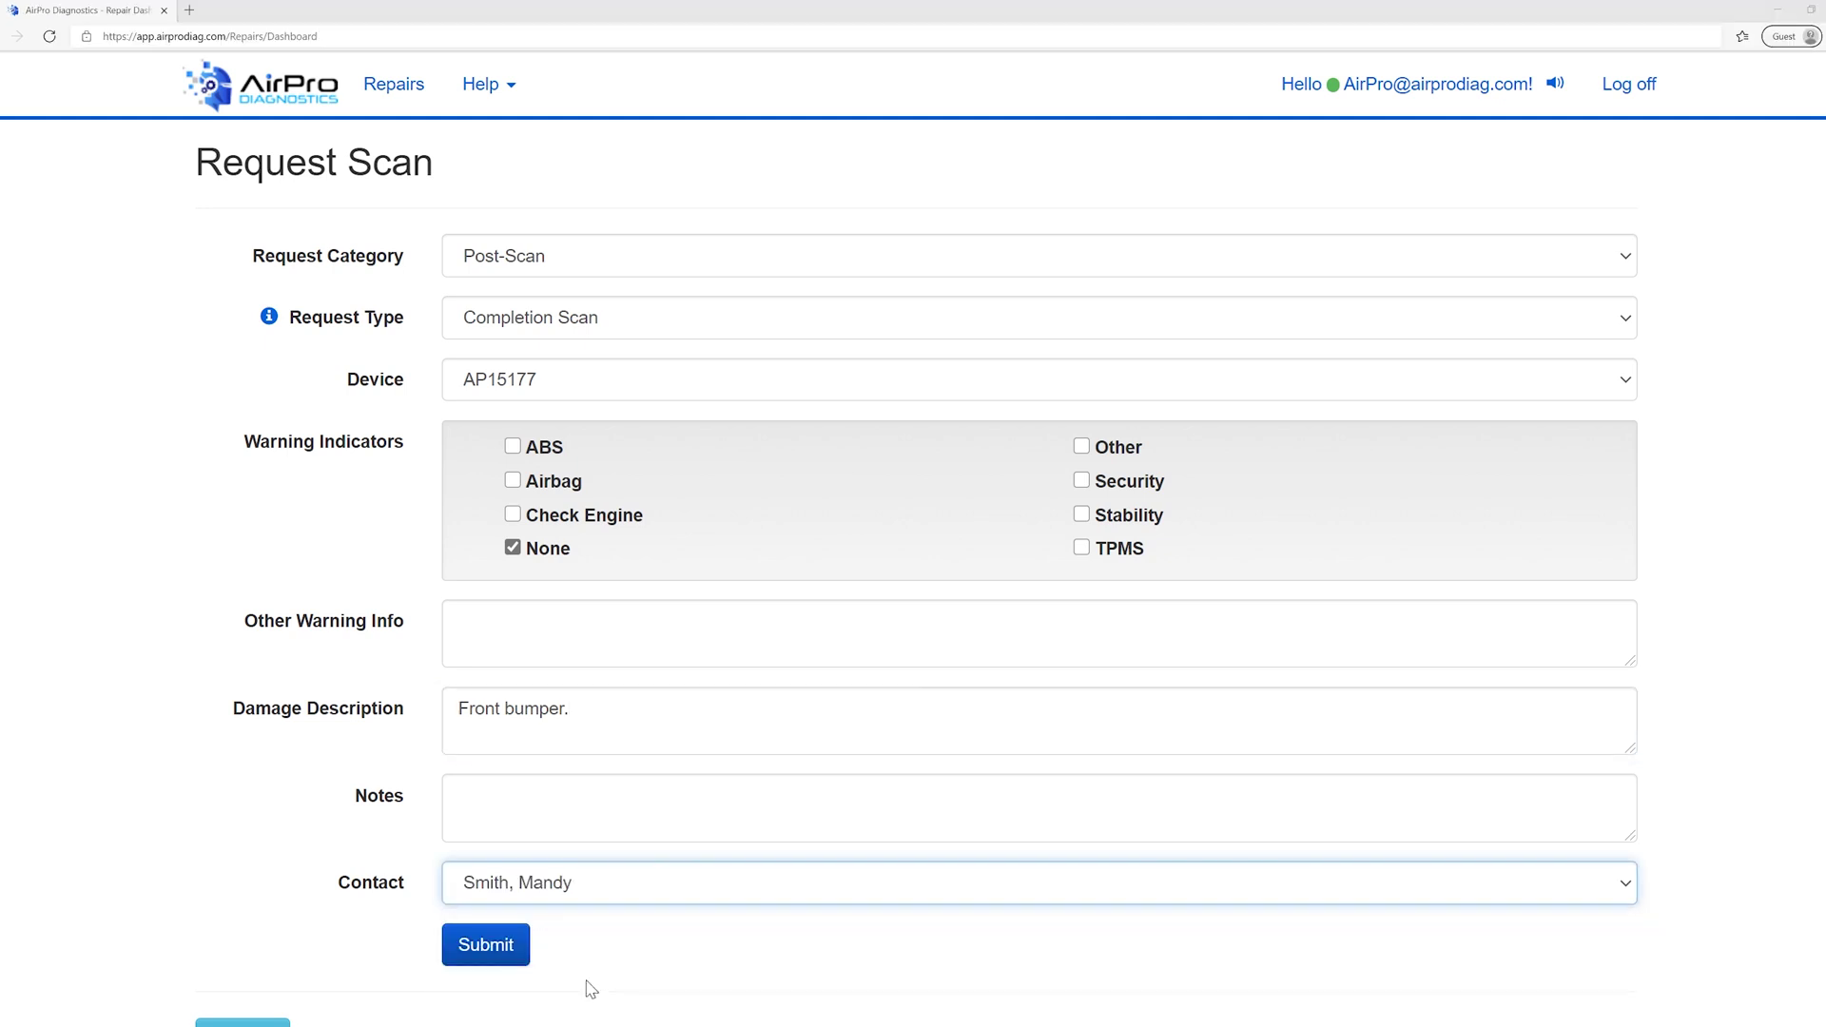
pyautogui.click(485, 956)
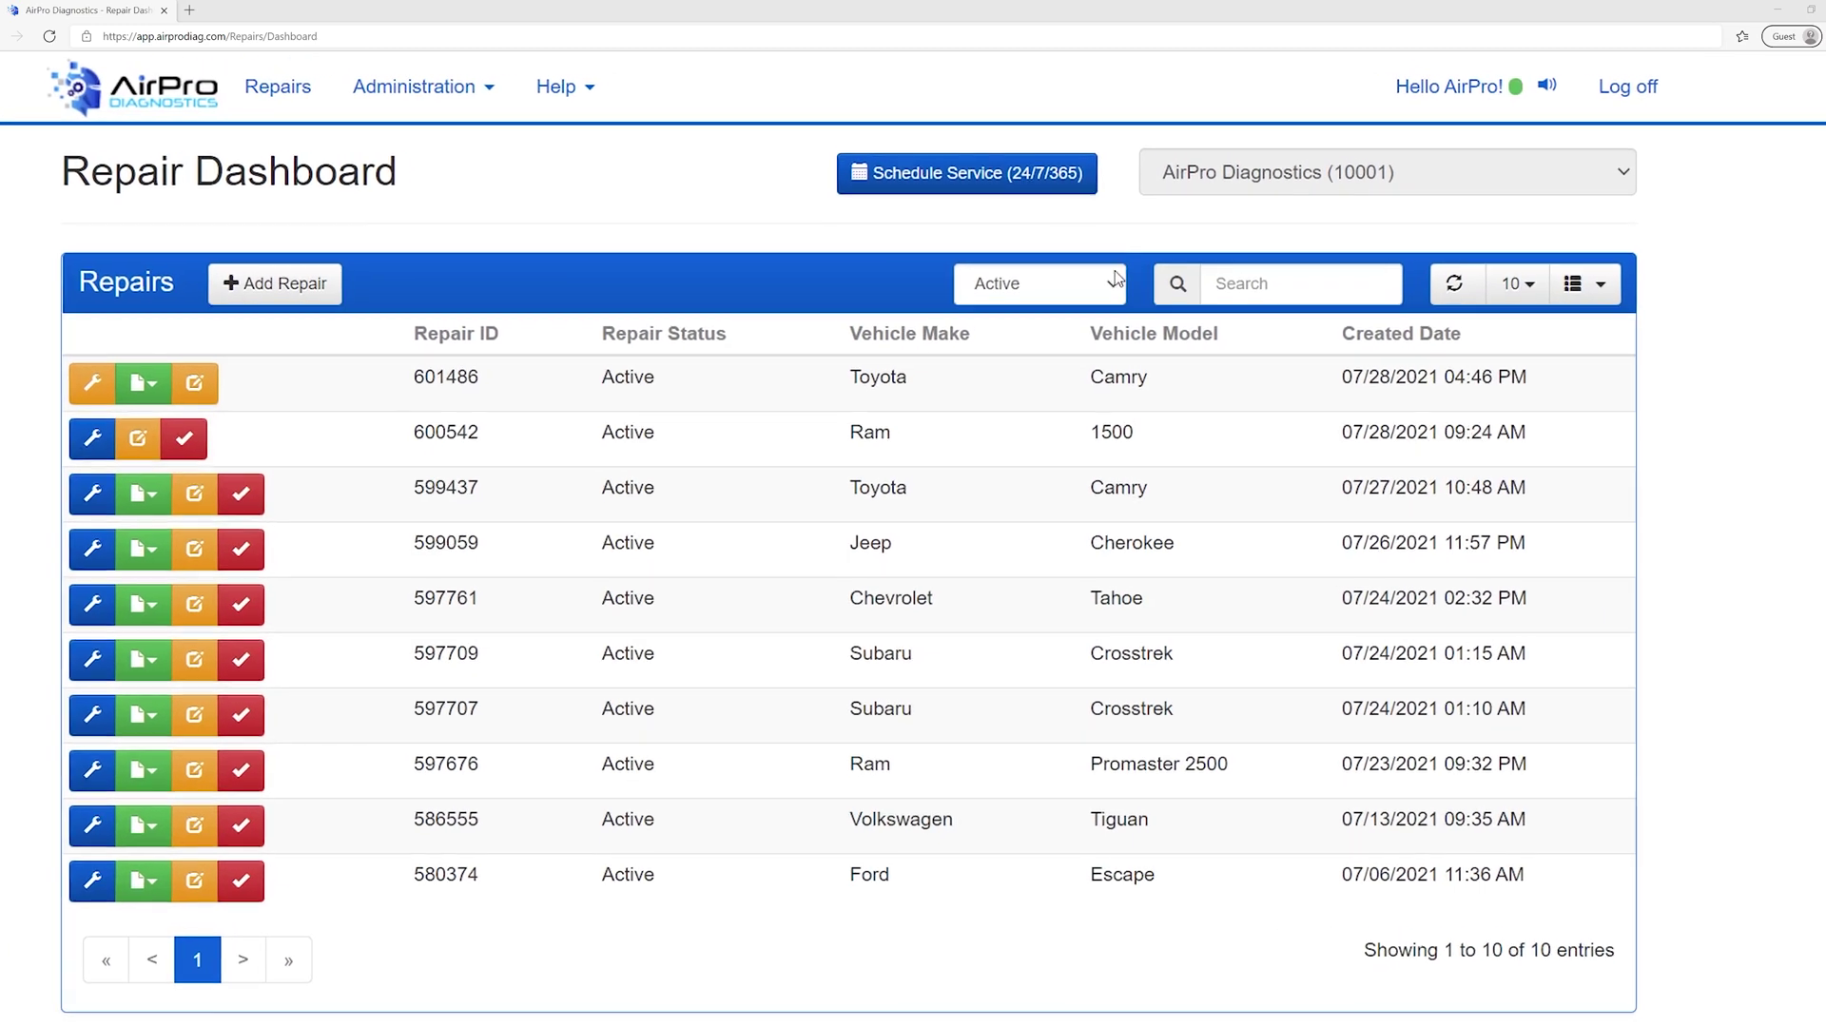
# - Filter the Repair Dashboard to show only Completed repairs
pyautogui.click(1116, 279)
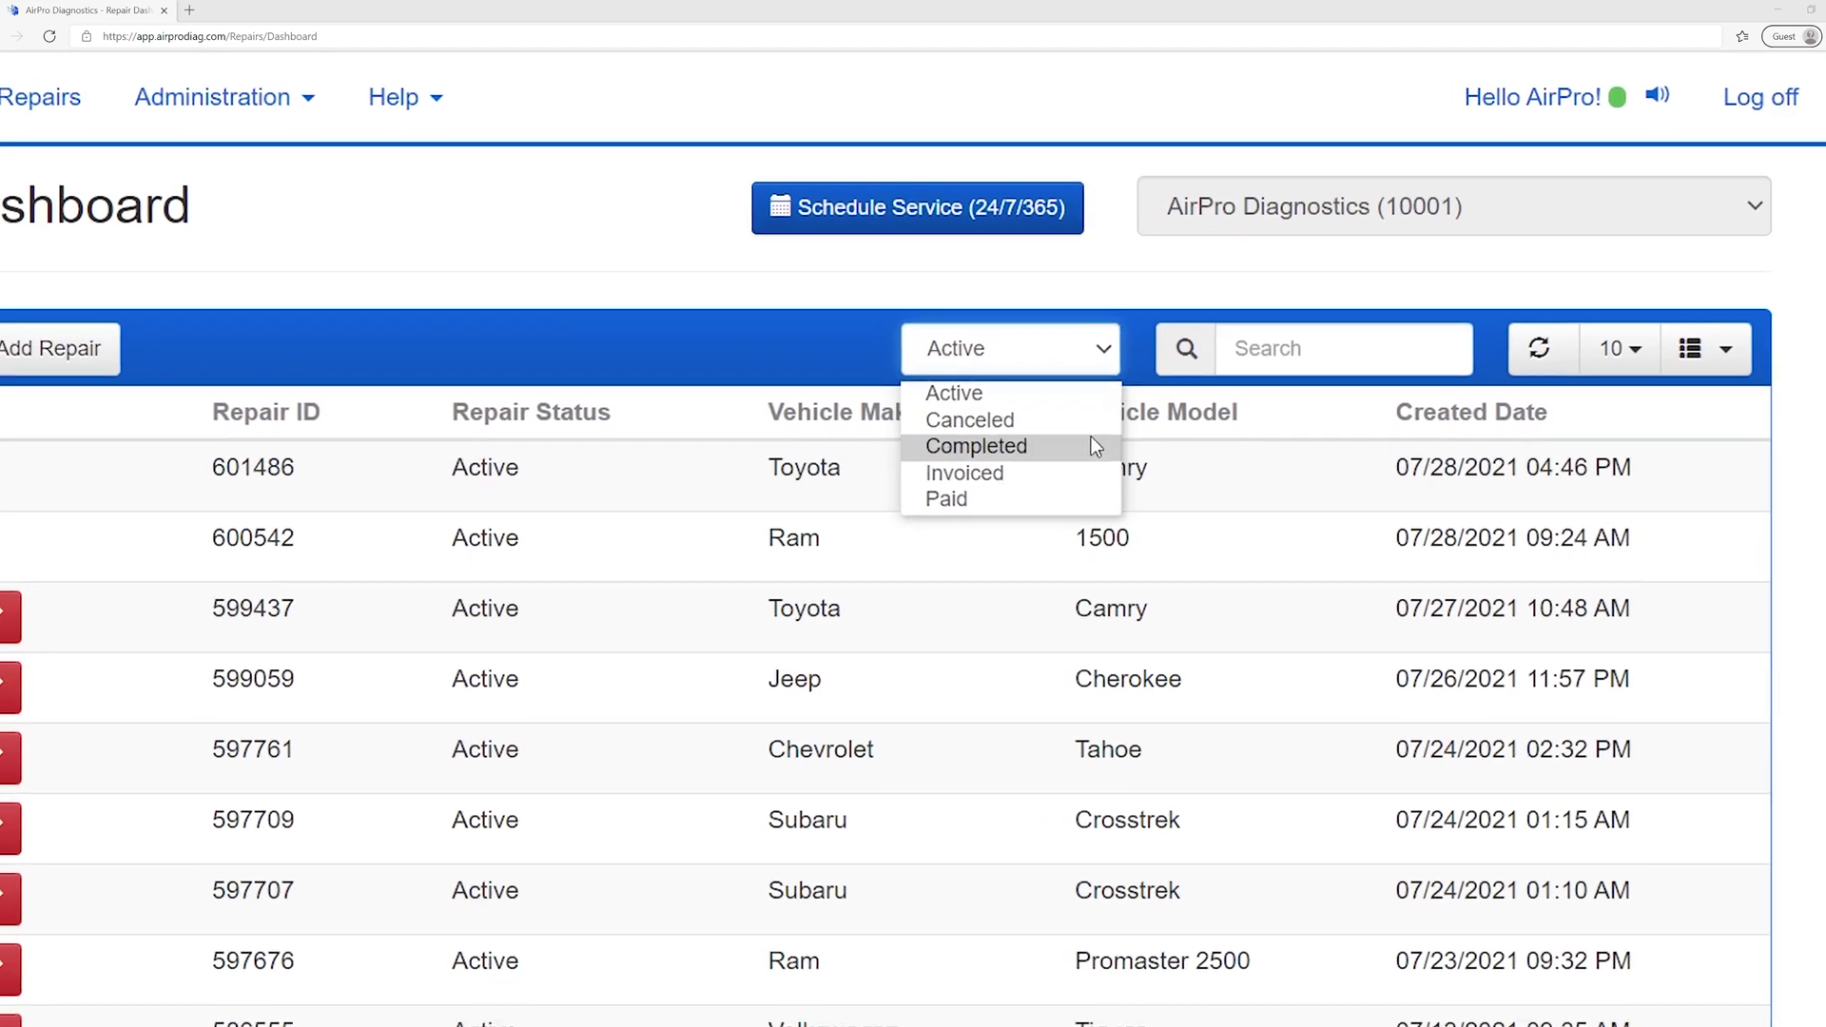
pyautogui.click(1091, 446)
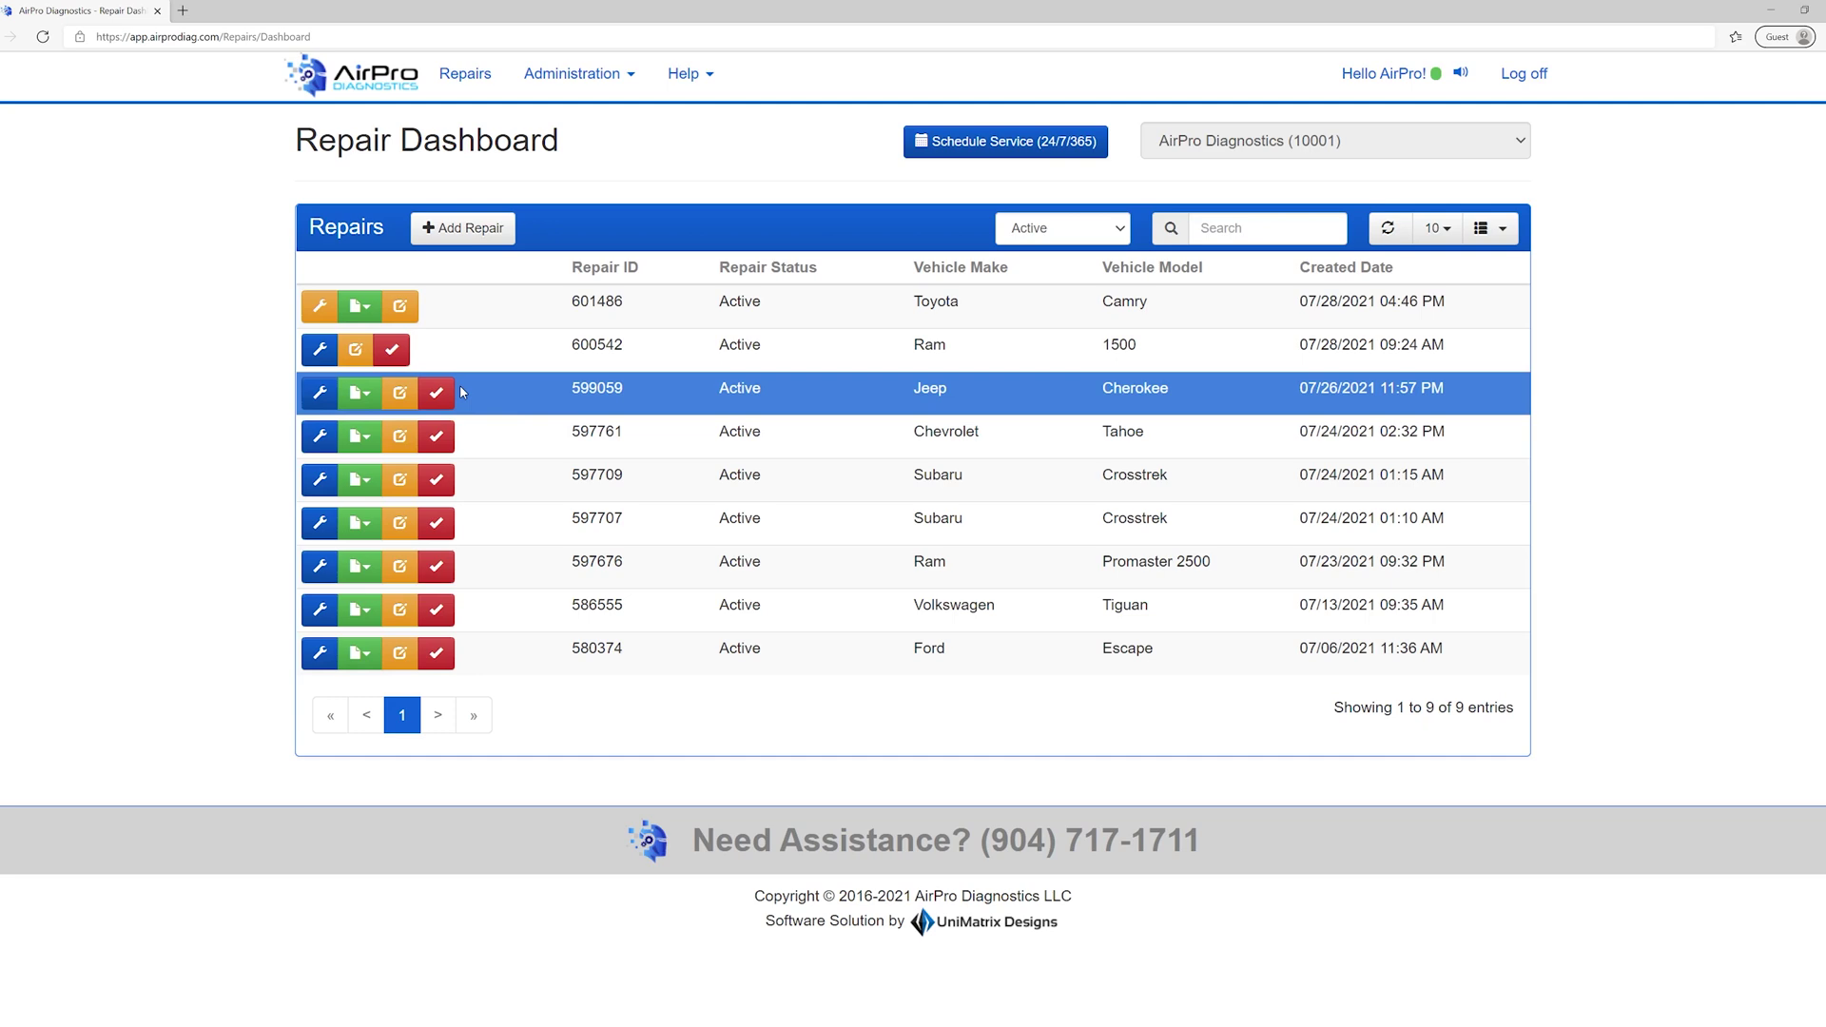
# - Complete repair 599059, rating Response Time, Knowledge, Report Completion, Concerns and Communication all 5
pyautogui.click(433, 389)
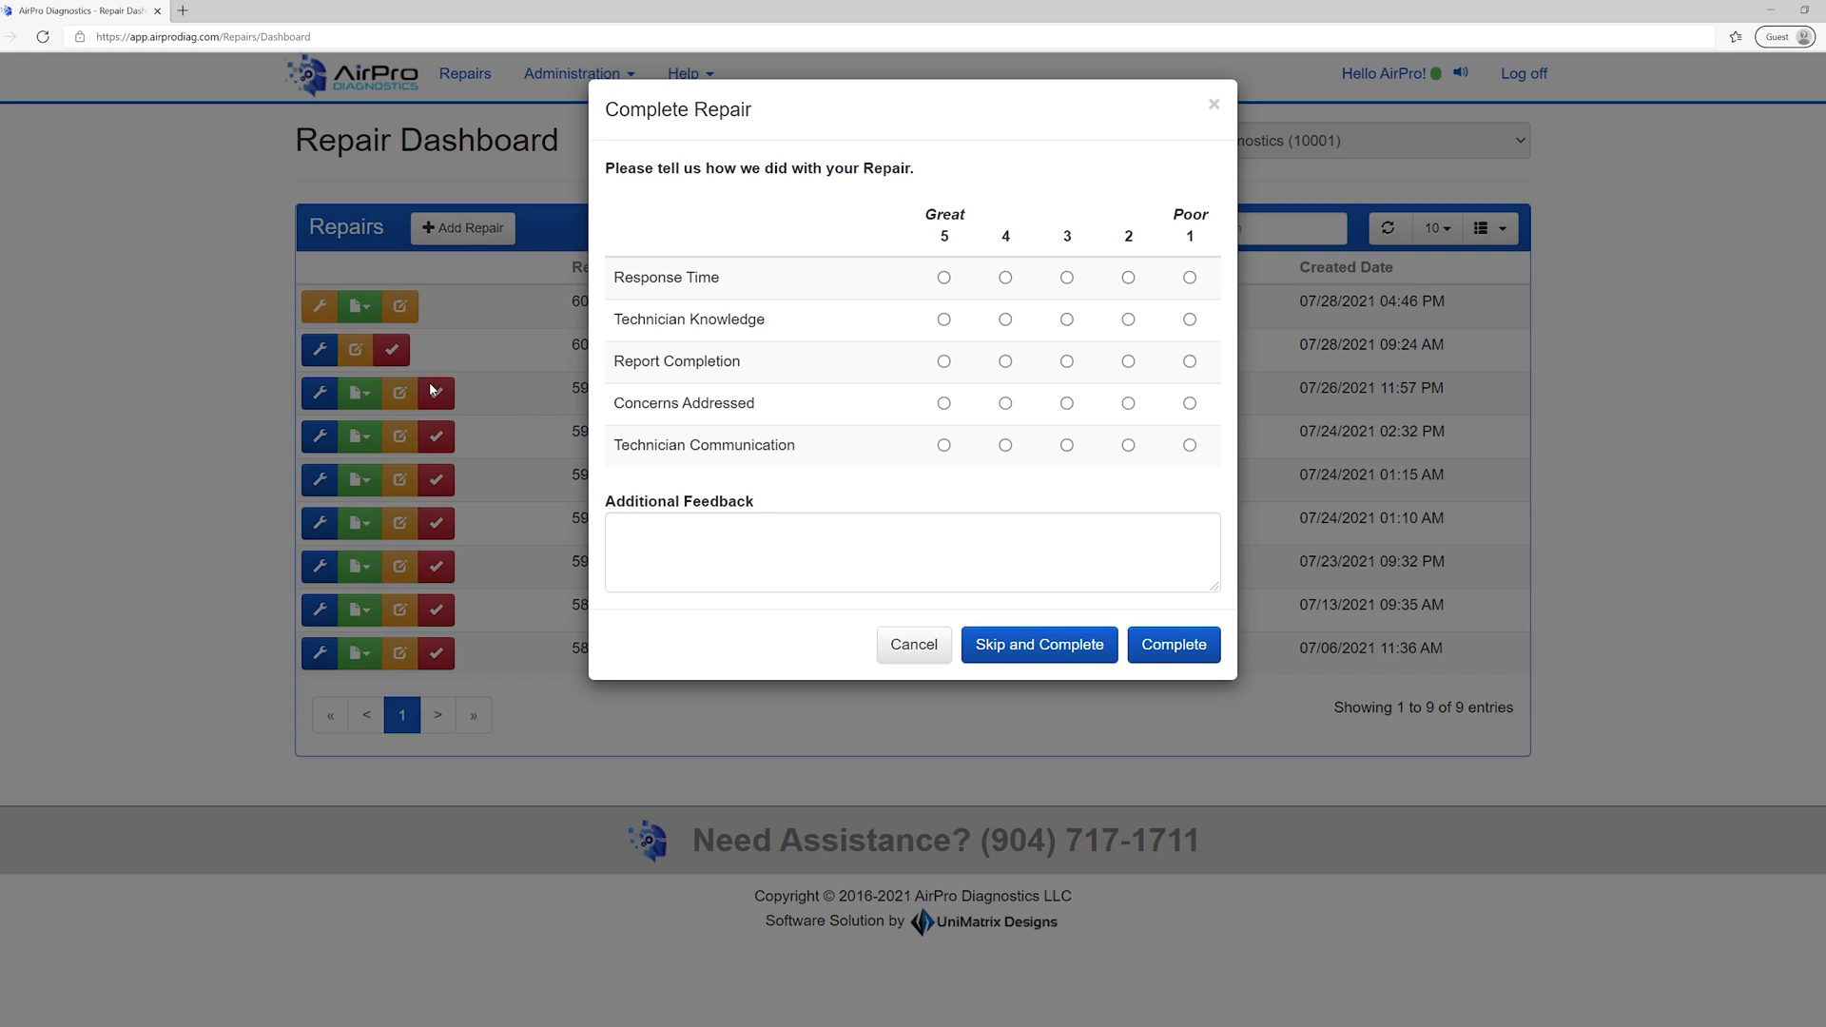
pyautogui.click(943, 278)
pyautogui.click(944, 319)
pyautogui.click(943, 362)
pyautogui.click(944, 403)
pyautogui.click(943, 445)
pyautogui.click(1175, 654)
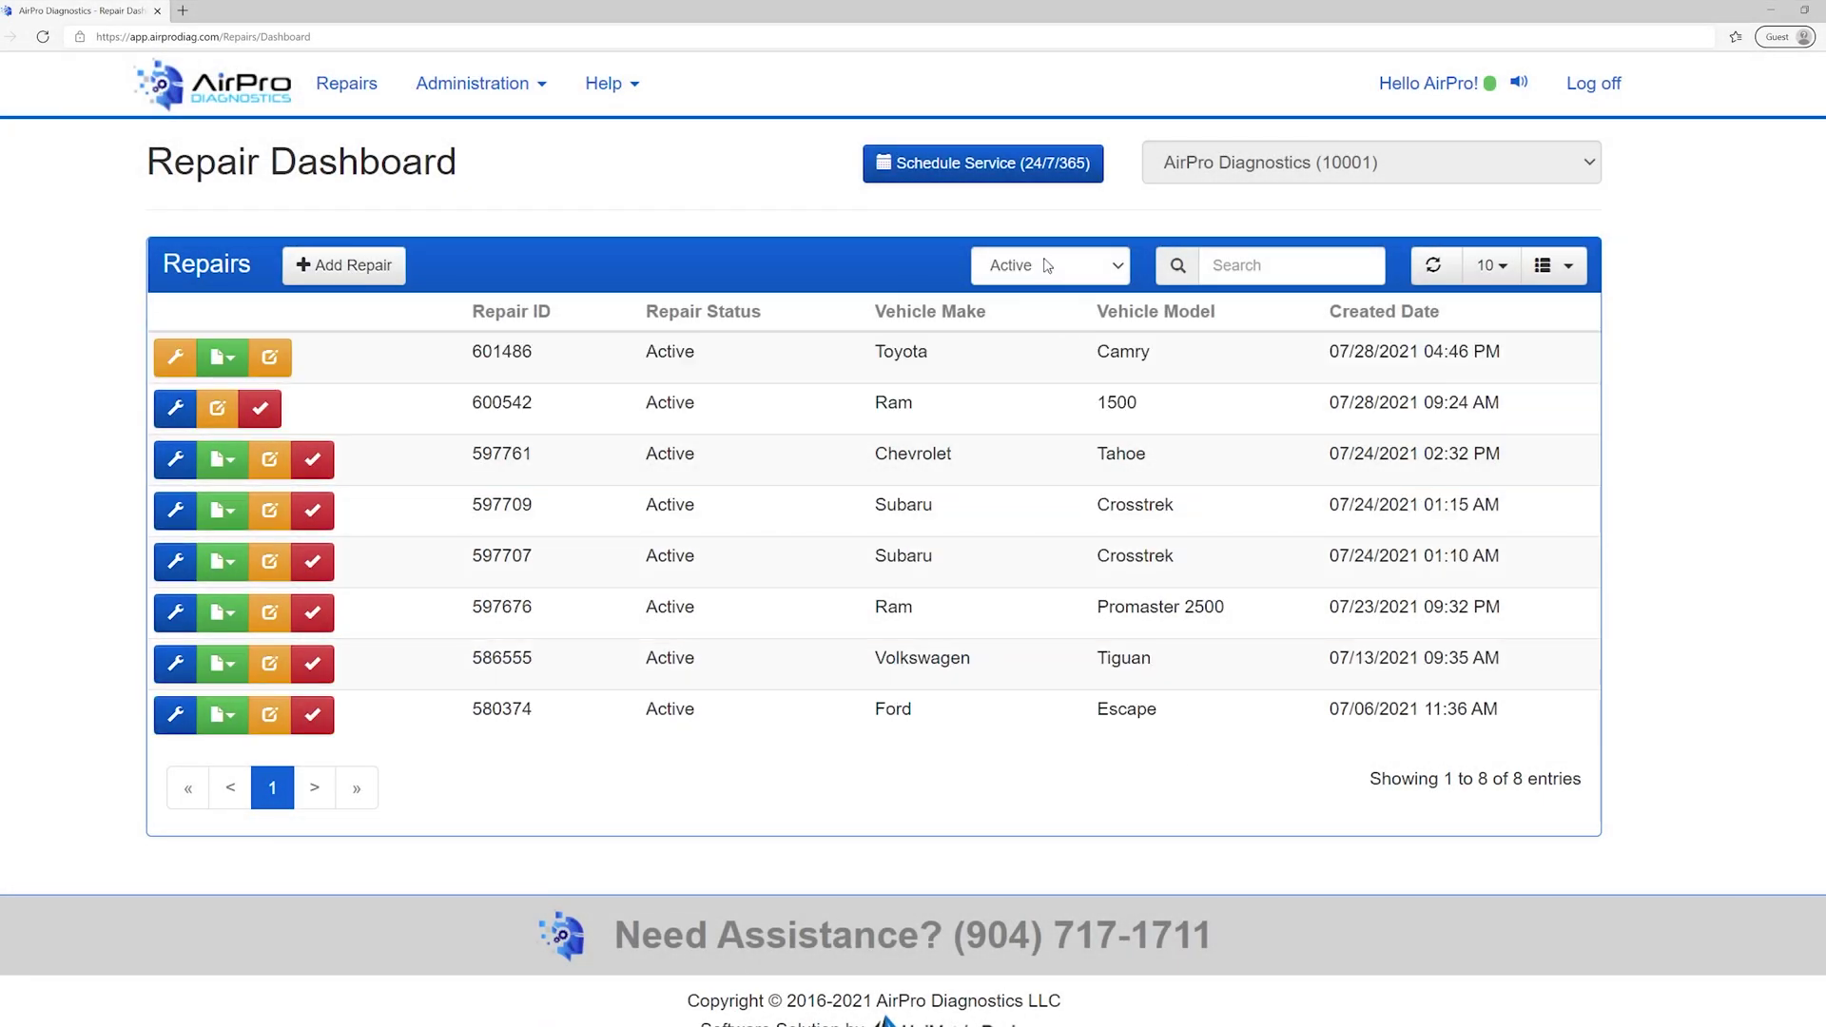
# - Filter to Invoiced repairs, view the invoice for 602388, and search for 602388
pyautogui.click(1065, 263)
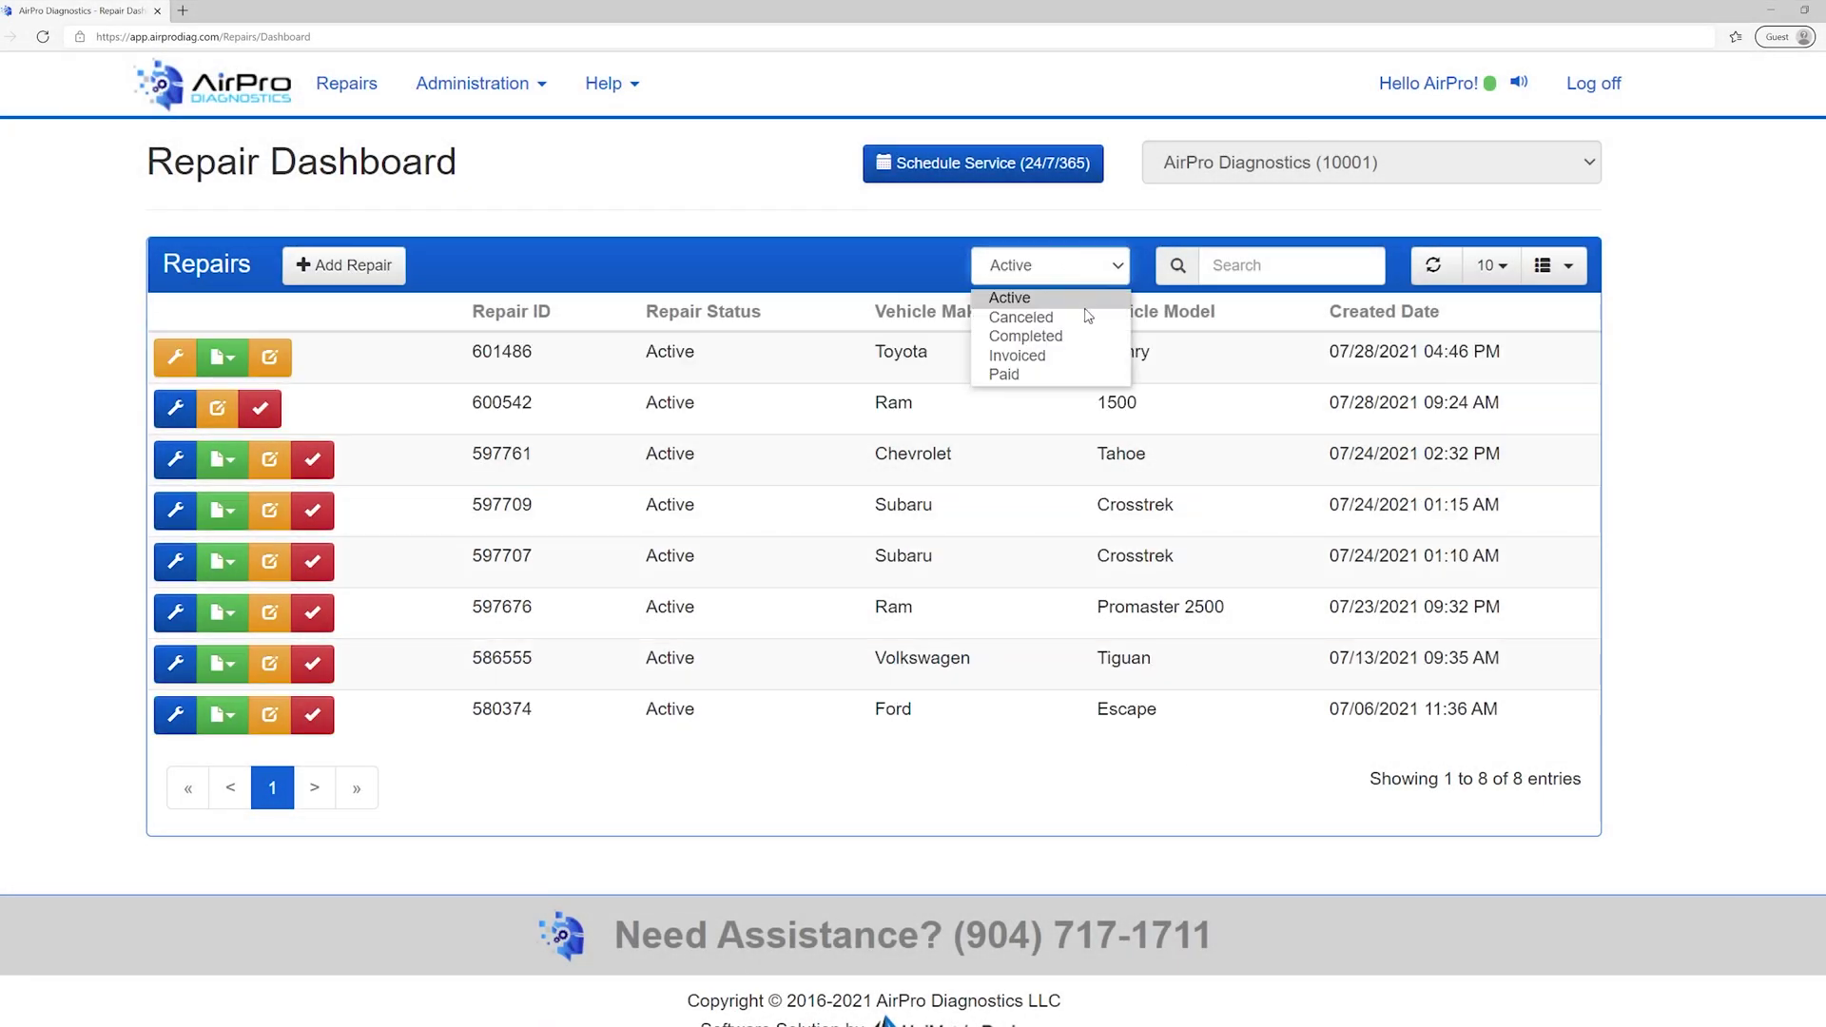
pyautogui.click(1016, 356)
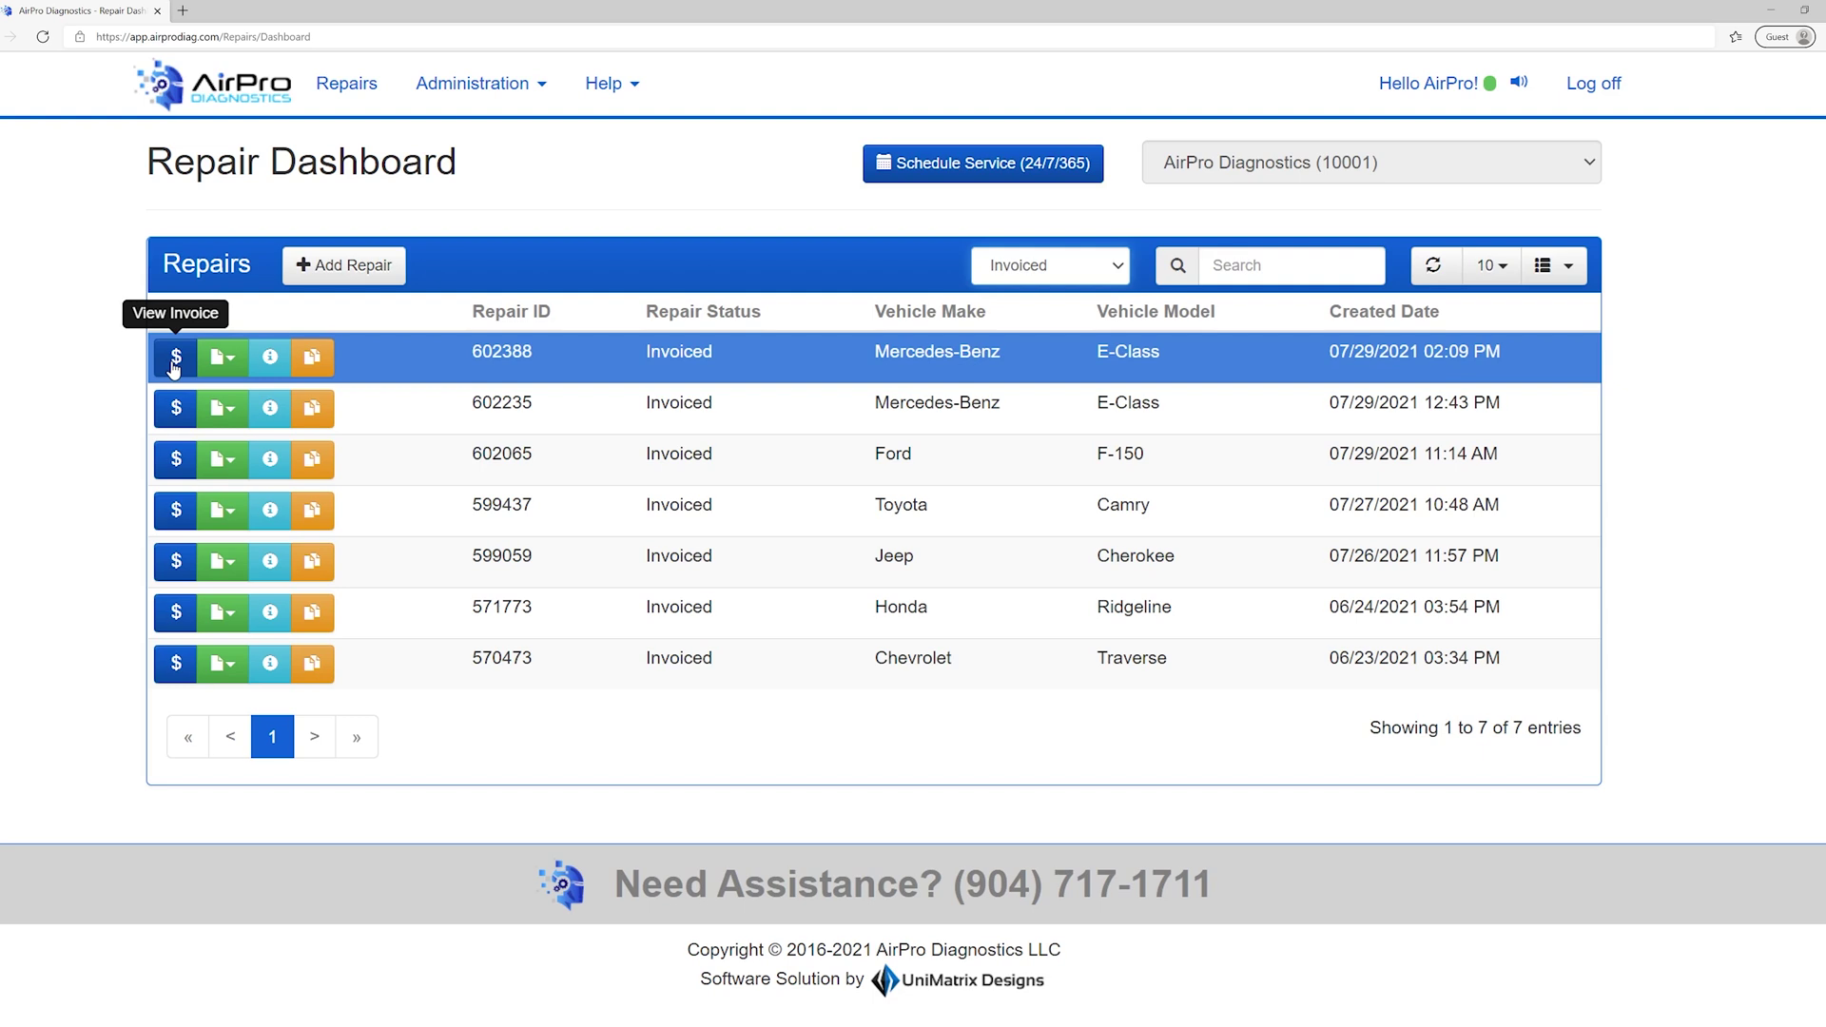
pyautogui.click(175, 362)
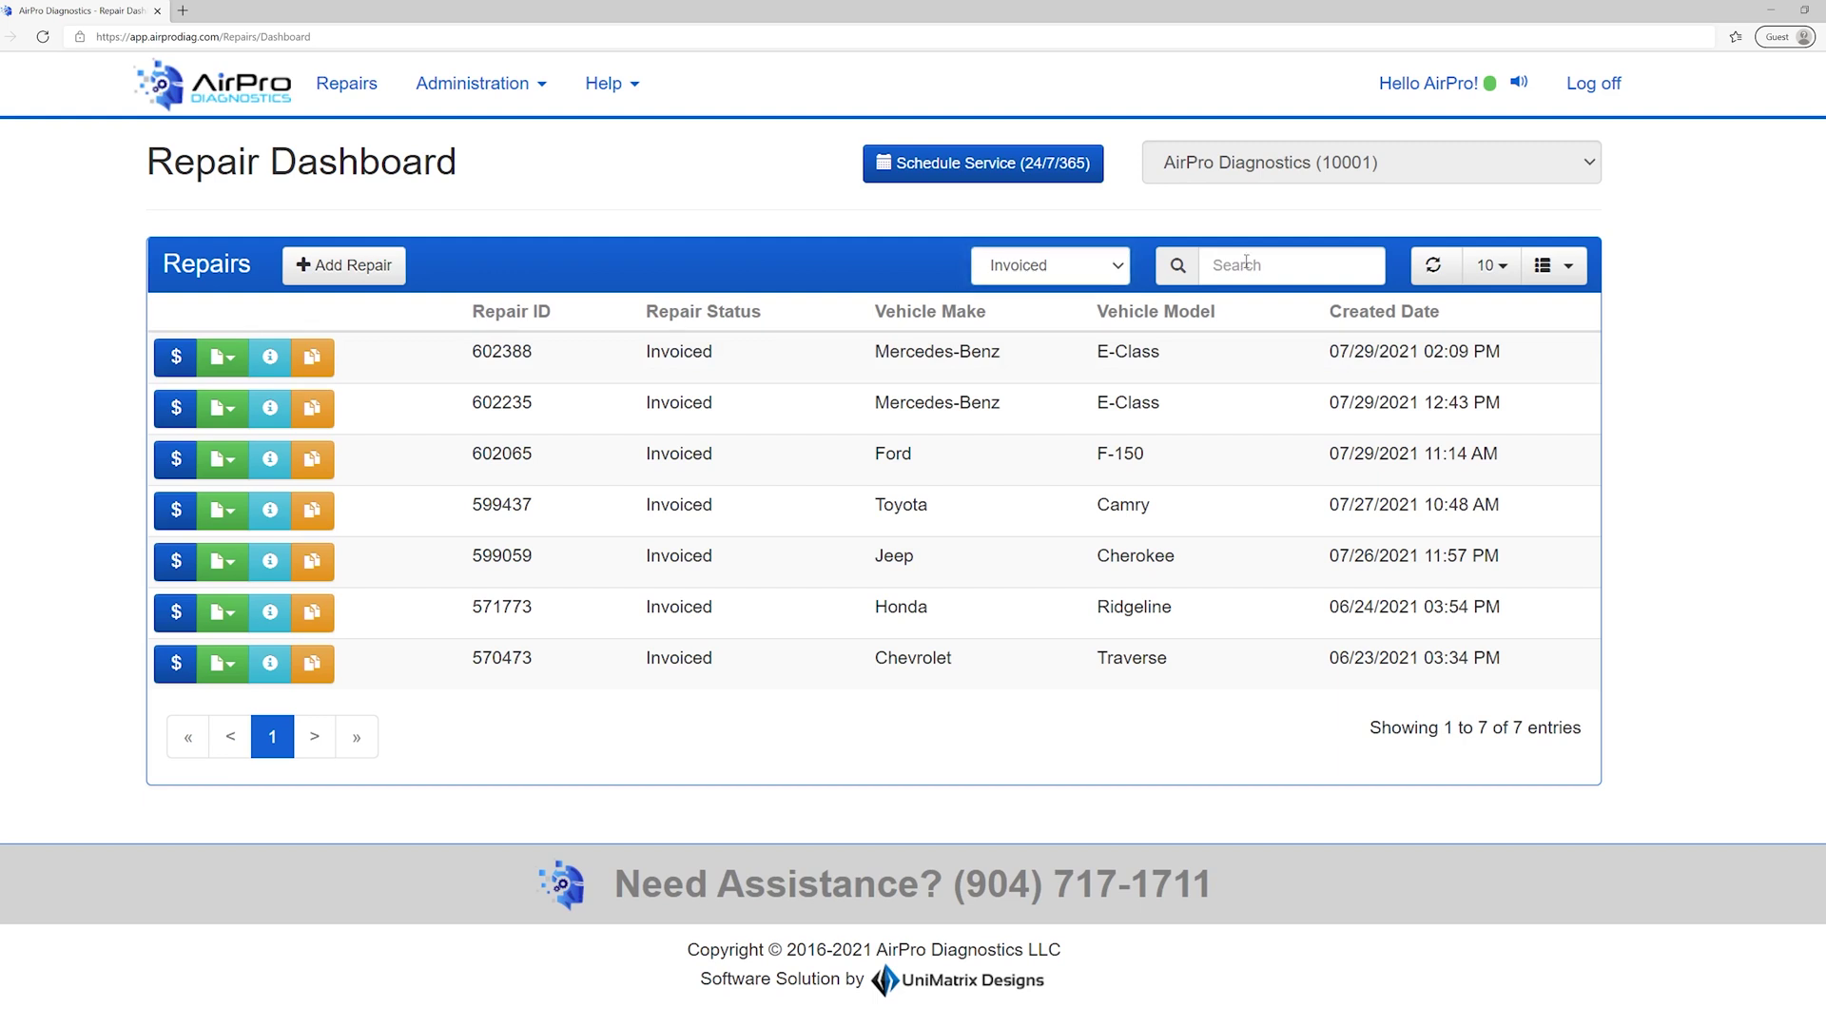
pyautogui.write('6')
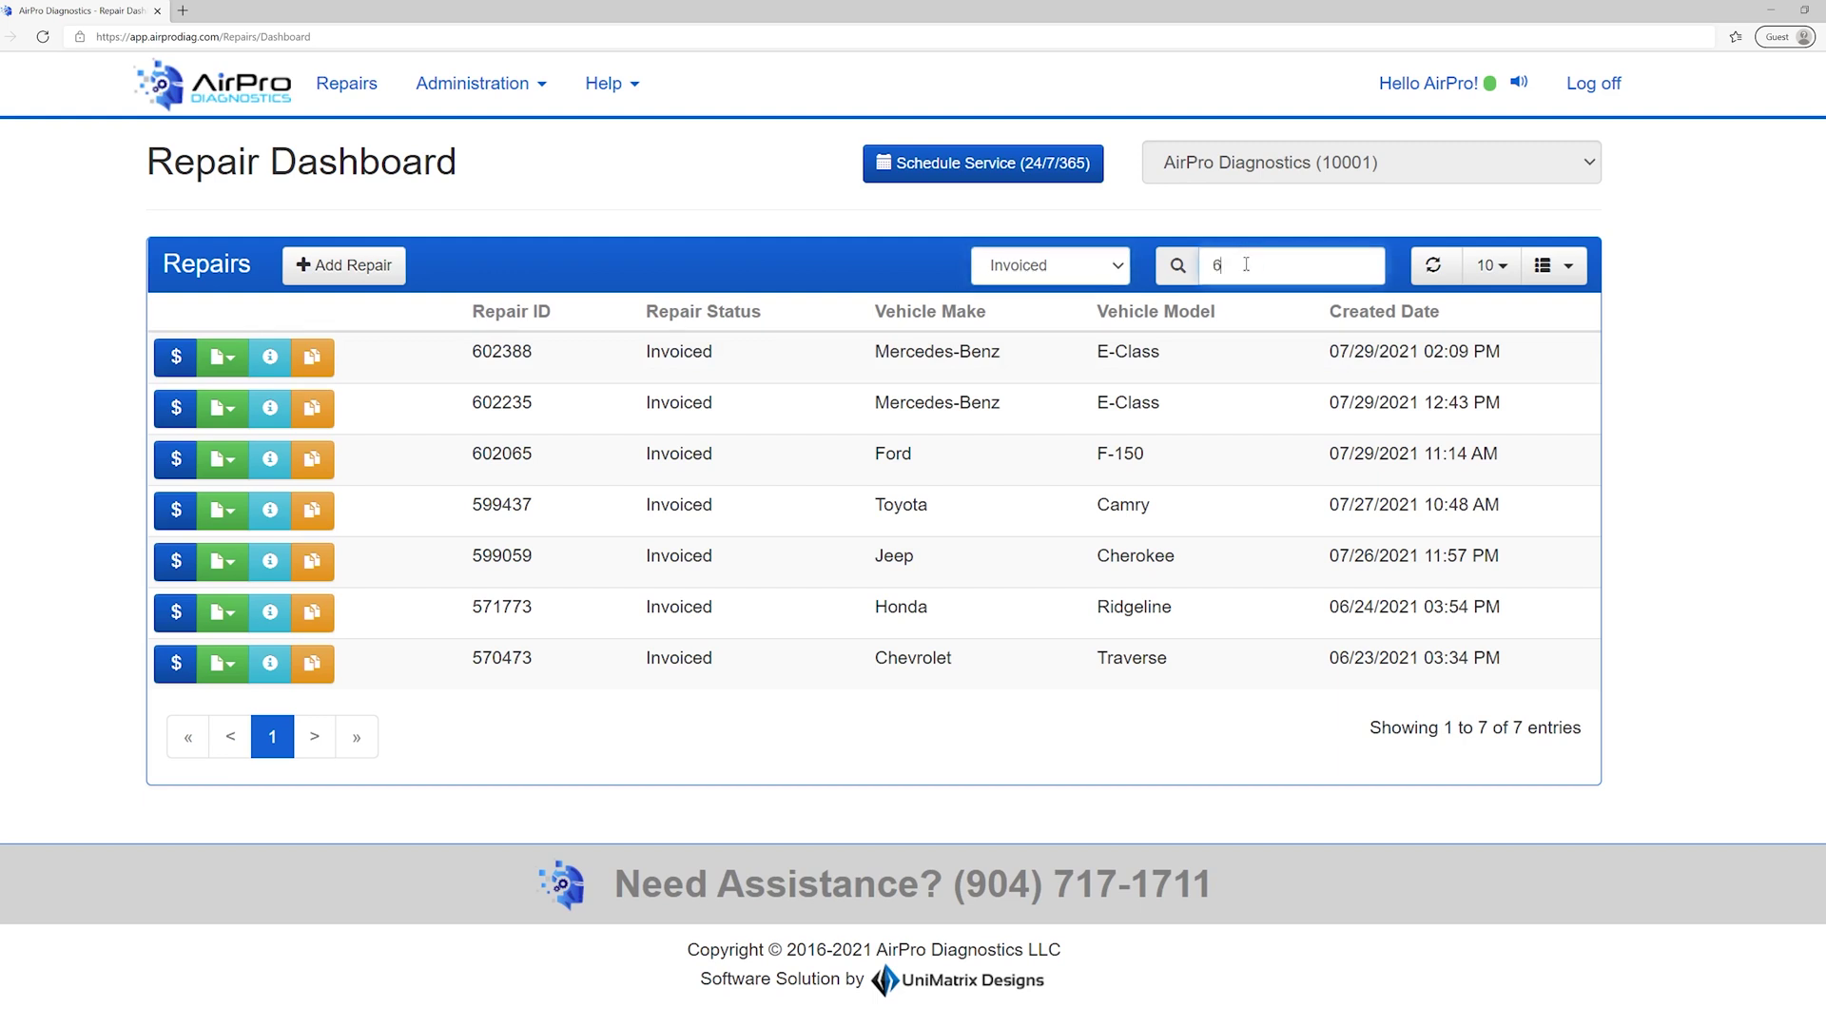
pyautogui.write('02388')
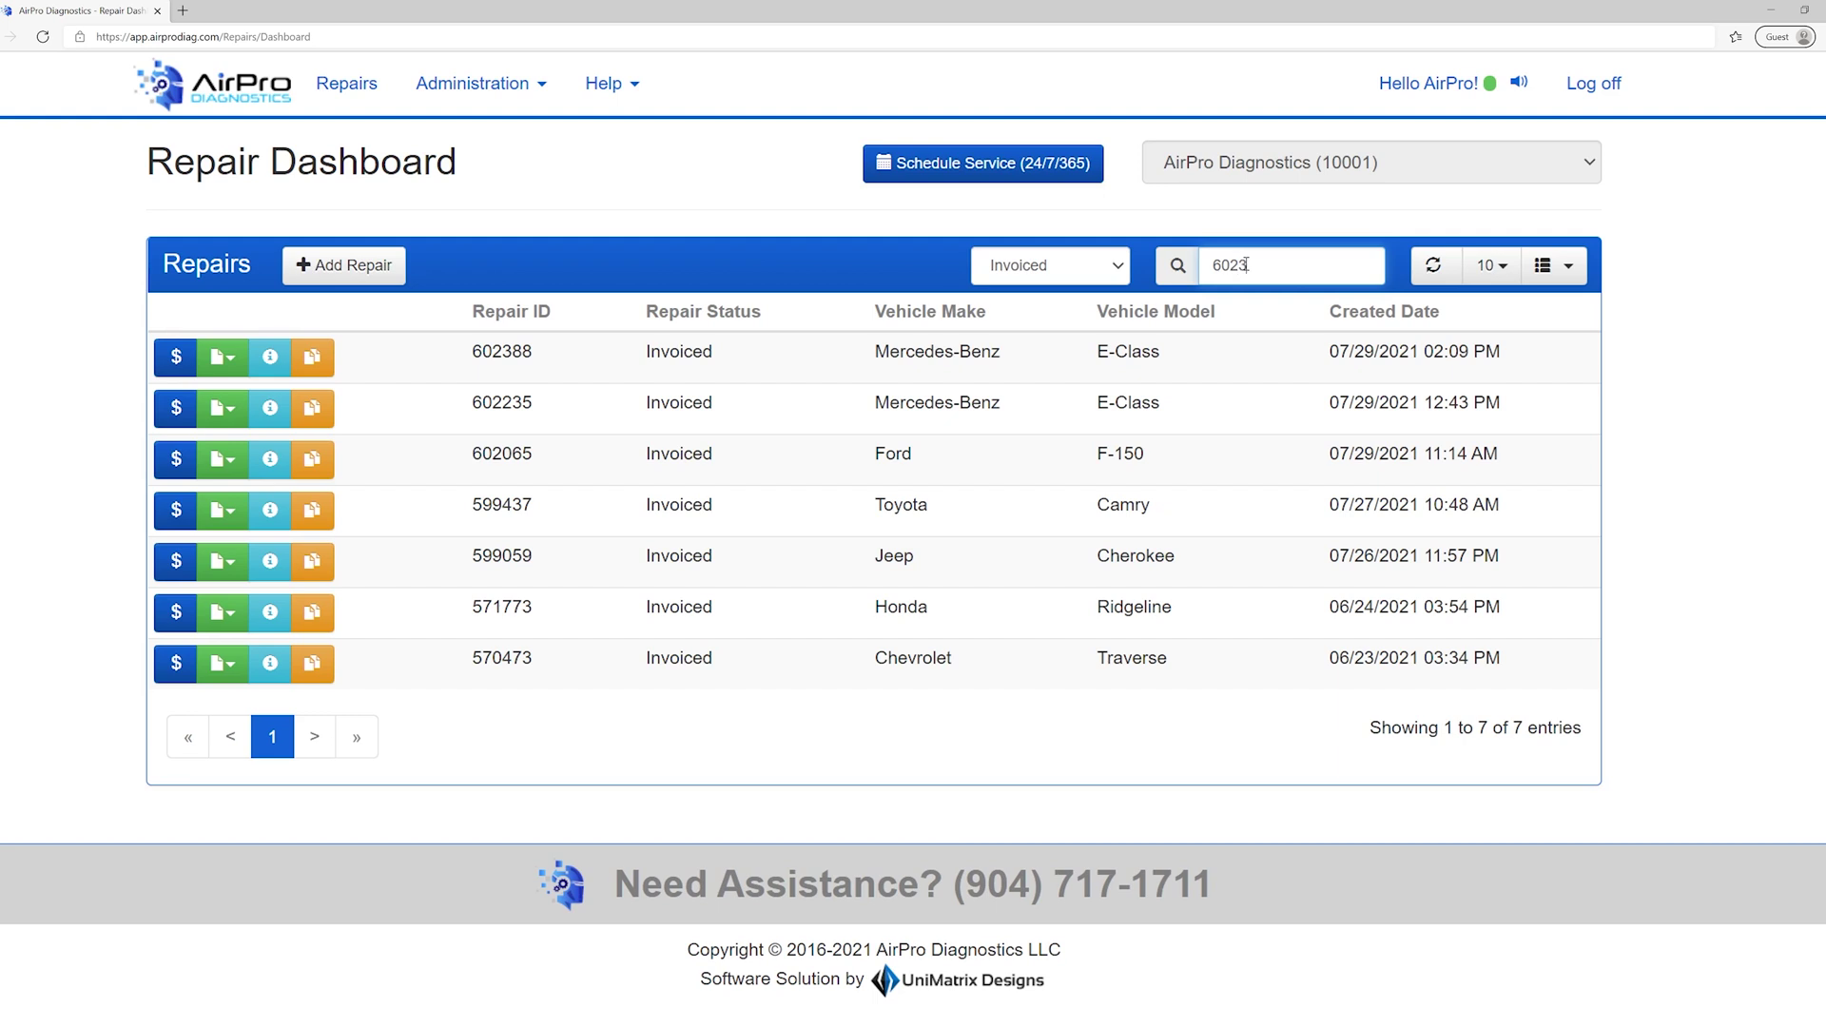